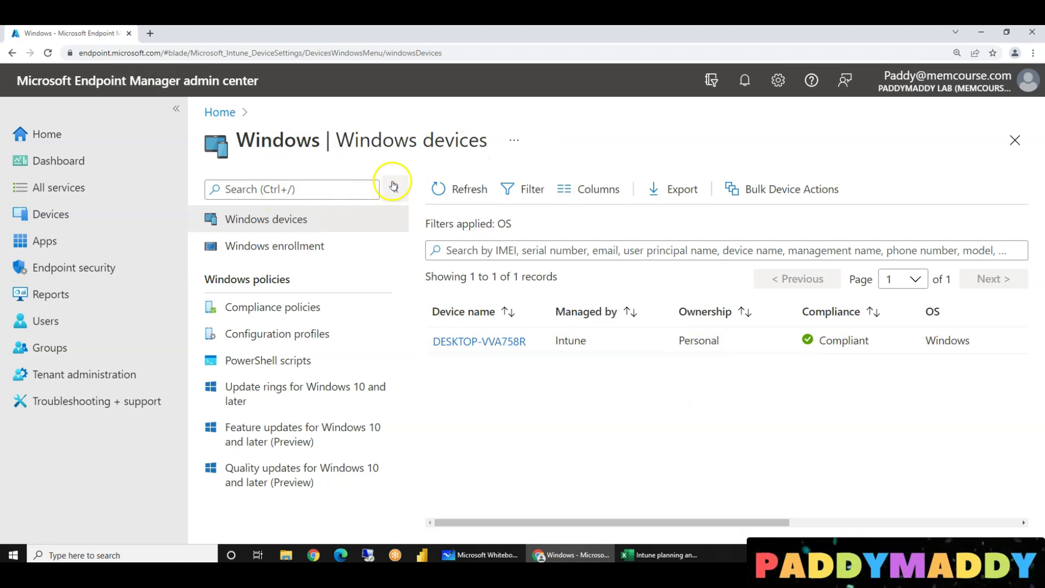
{"action": "left_click", "coordinate": [661, 555]}
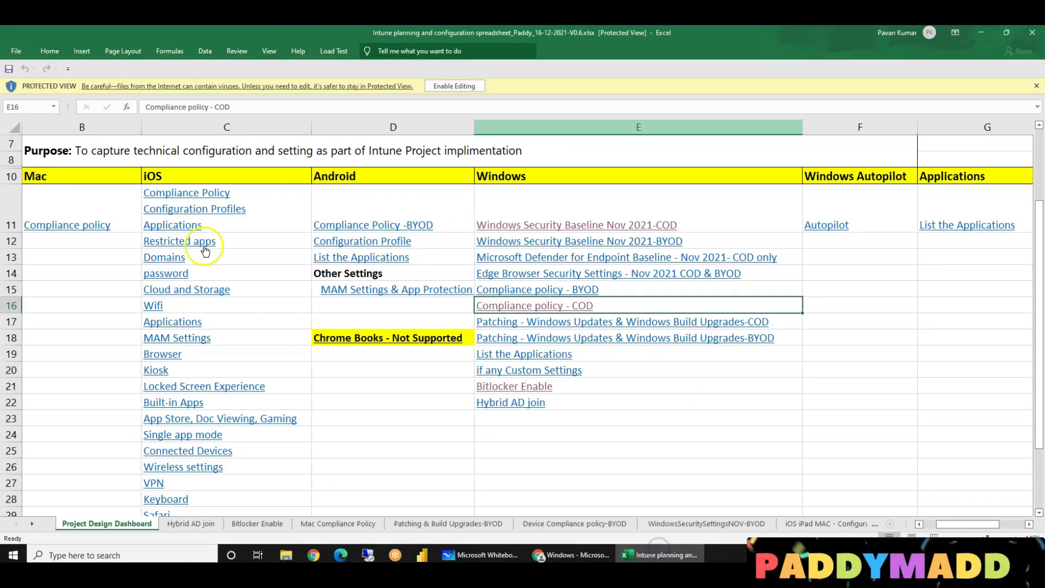
{"action": "scroll", "coordinate": [661, 402], "scroll_direction": "up", "scroll_amount": 2}
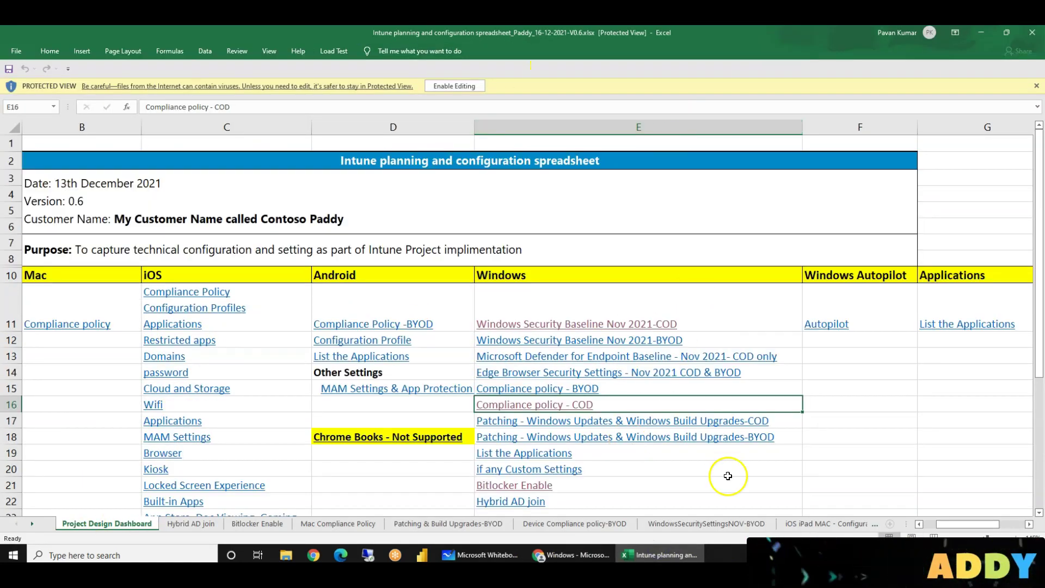
{"action": "left_click_drag", "start_coordinate": [591, 274], "coordinate": [568, 499]}
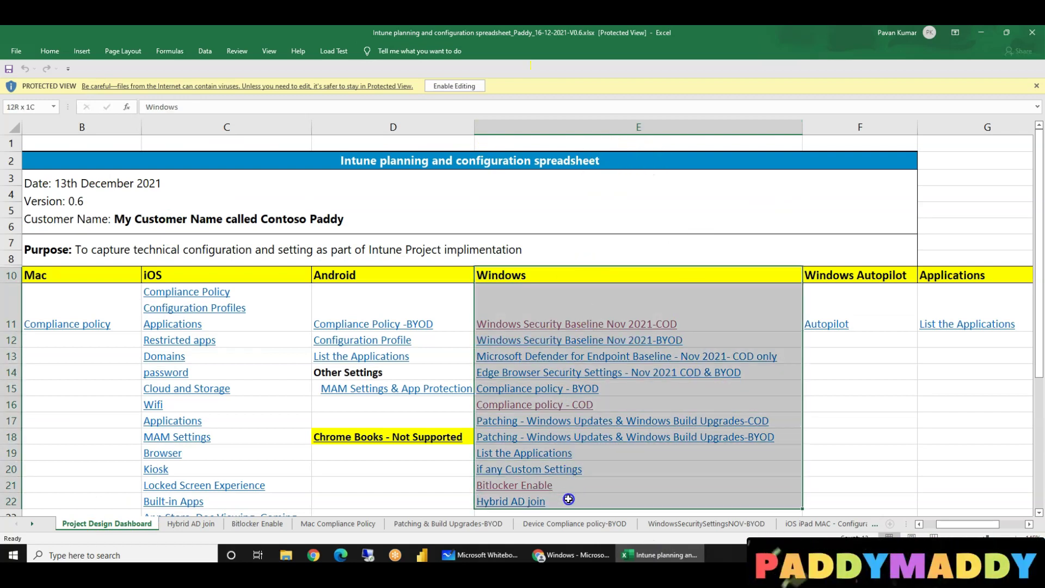
{"action": "scroll", "coordinate": [580, 315], "scroll_direction": "down", "scroll_amount": 1}
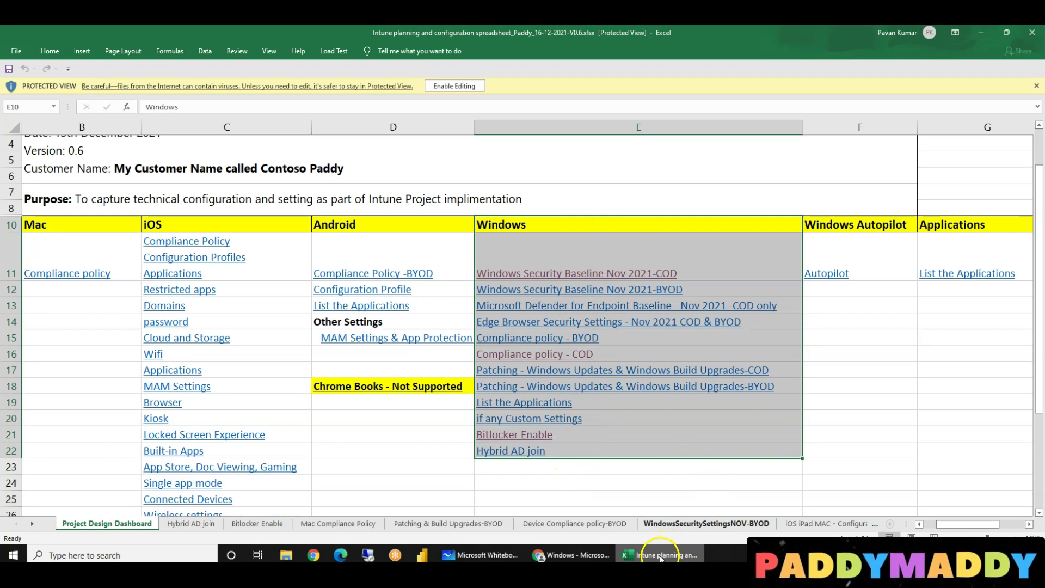
{"action": "mouse_move", "coordinate": [660, 558]}
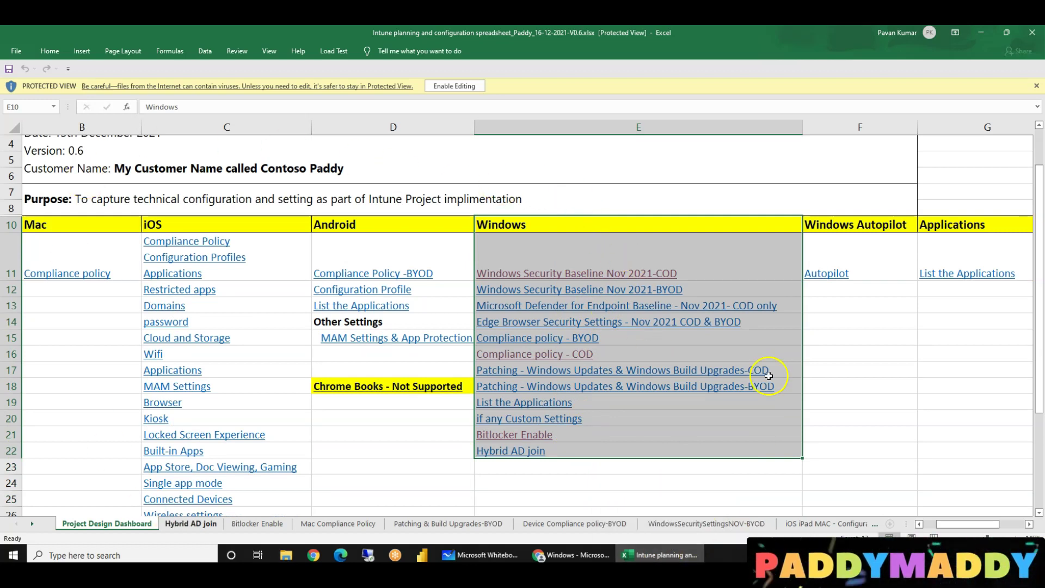
{"action": "left_click", "coordinate": [675, 555]}
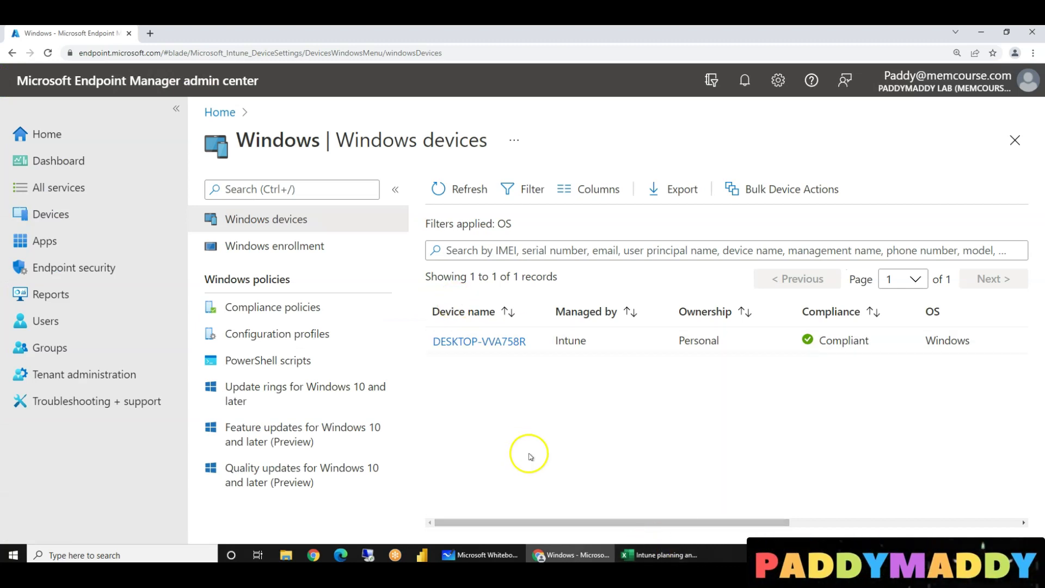
Step: Check the empty Windows compliance policies list and Windows devices, then start a new compliance policy
{"action": "left_click", "coordinate": [297, 306]}
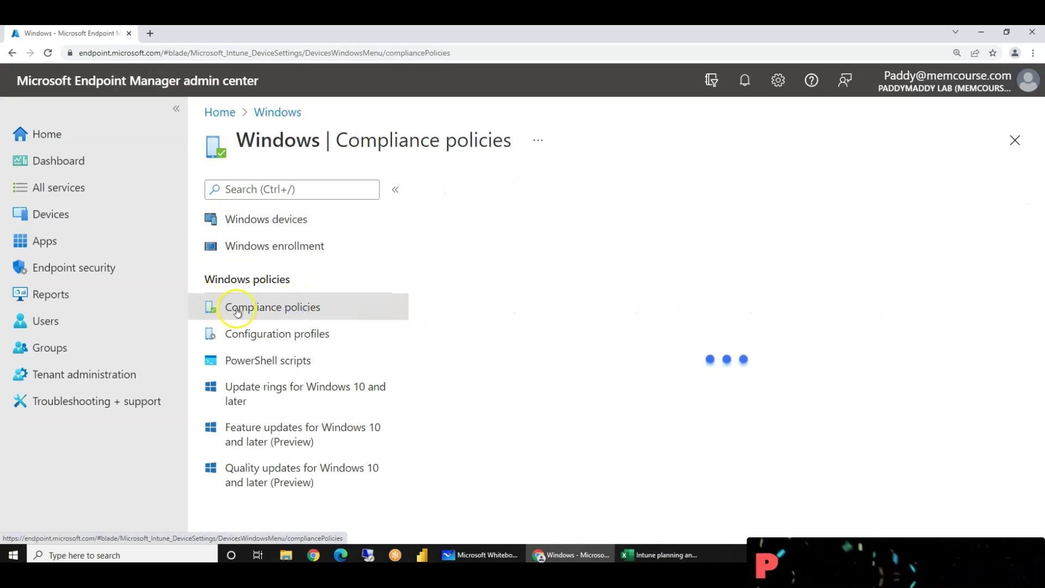
{"action": "left_click_drag", "start_coordinate": [218, 279], "coordinate": [303, 278]}
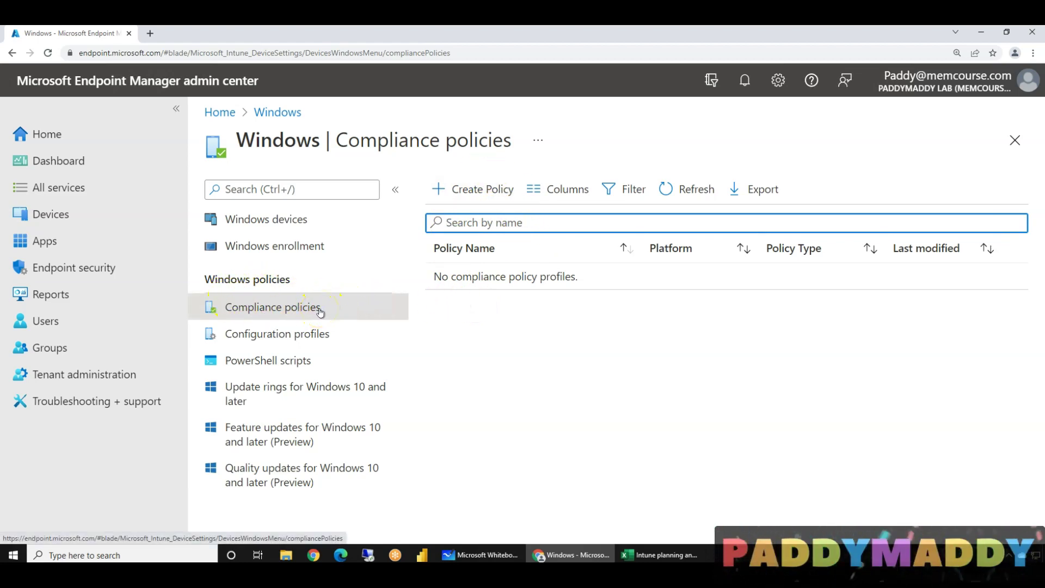
{"action": "left_click", "coordinate": [335, 343]}
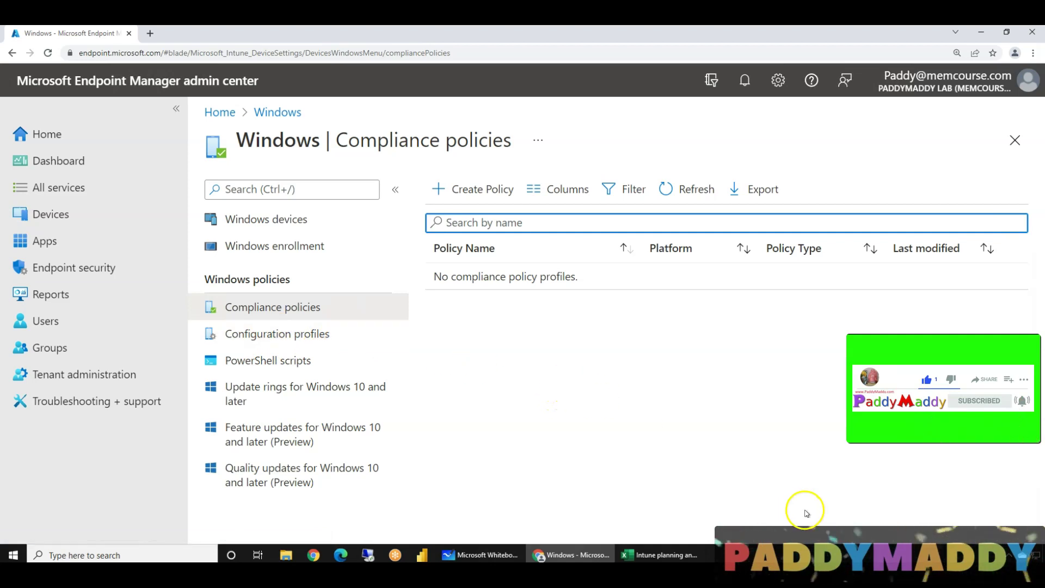
{"action": "left_click", "coordinate": [293, 335]}
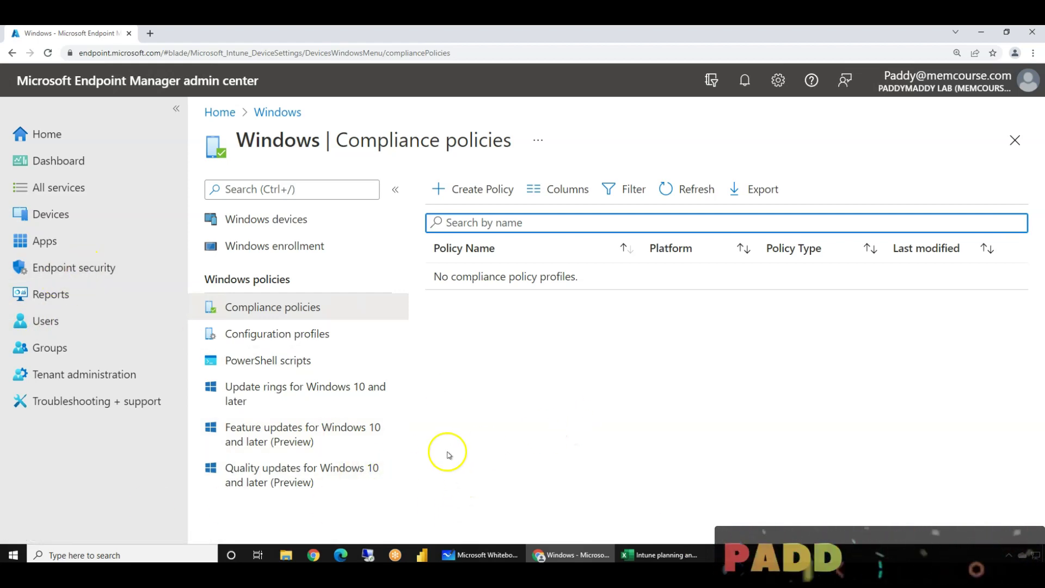
{"action": "left_click", "coordinate": [258, 229]}
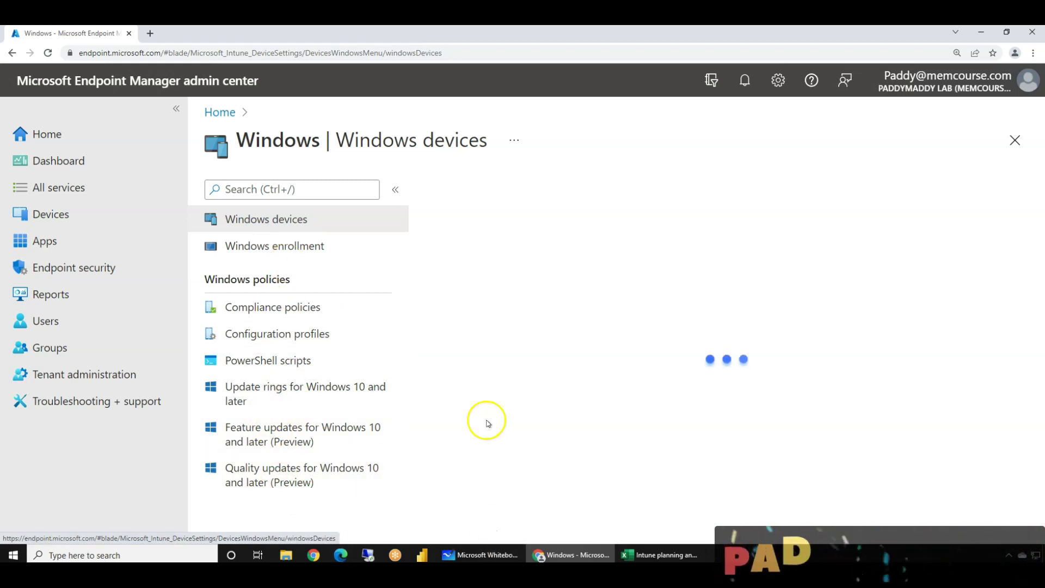
{"action": "left_click", "coordinate": [274, 306]}
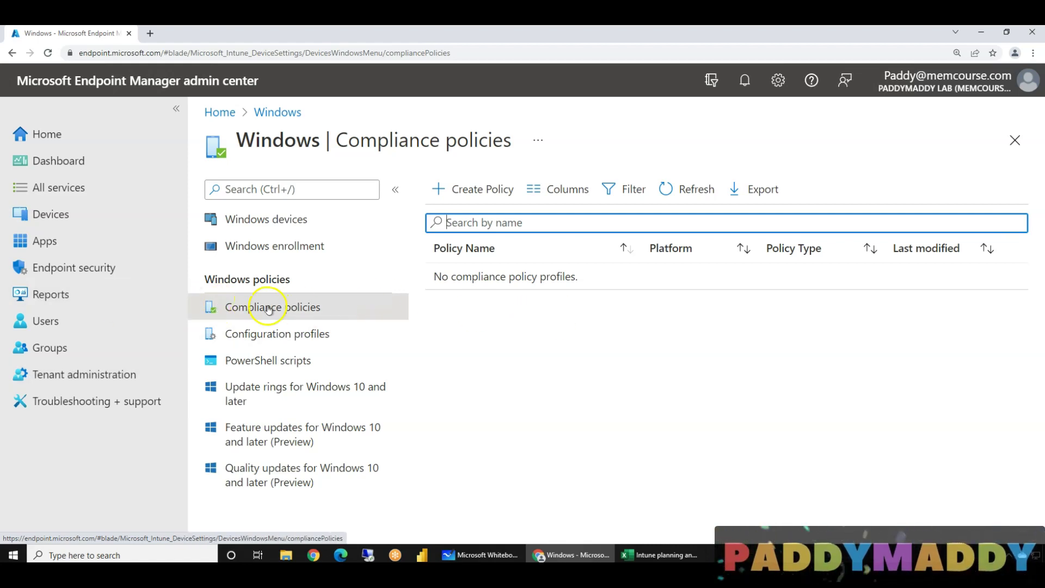
{"action": "left_click", "coordinate": [453, 189]}
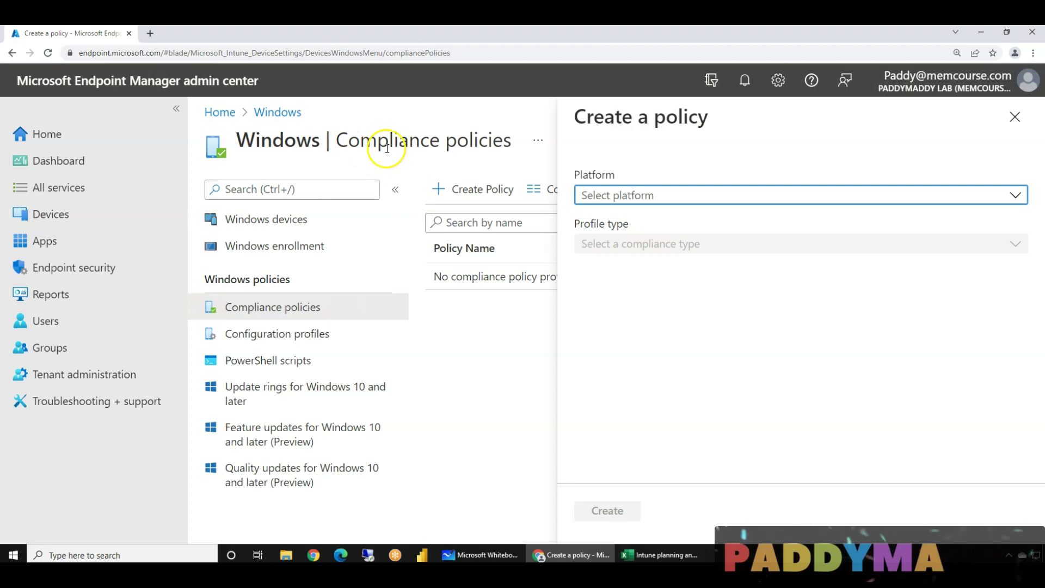
Step: Choose Windows 10 and later as the platform and start the compliance policy wizard
{"action": "left_click", "coordinate": [661, 203]}
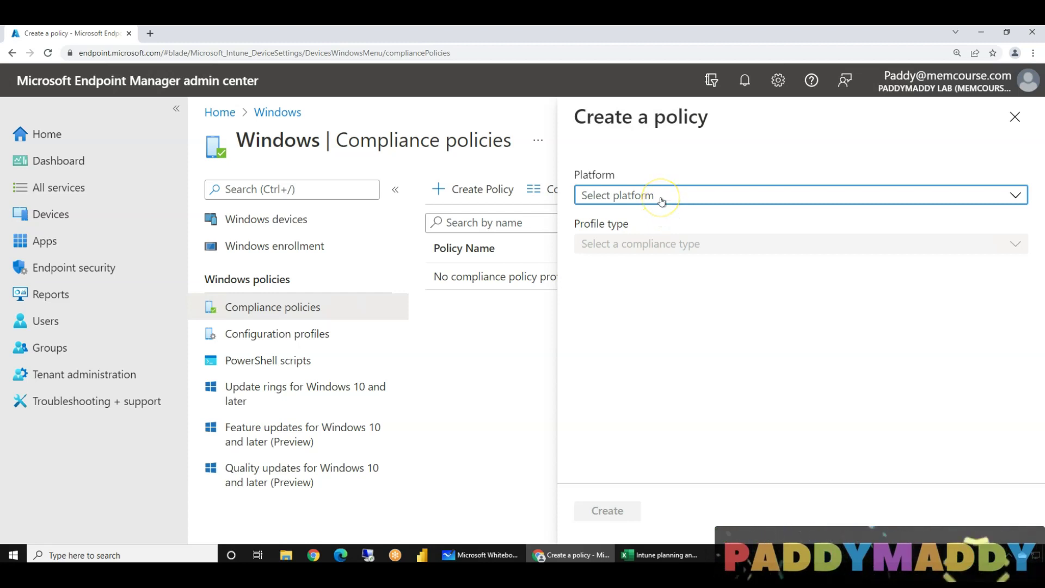
{"action": "left_click", "coordinate": [657, 192]}
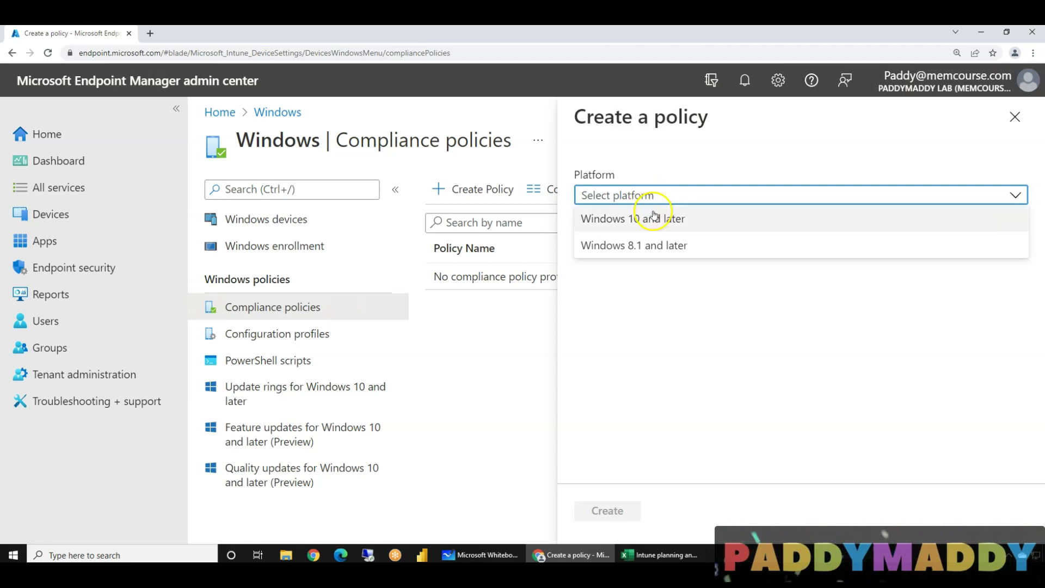
{"action": "left_click", "coordinate": [634, 222]}
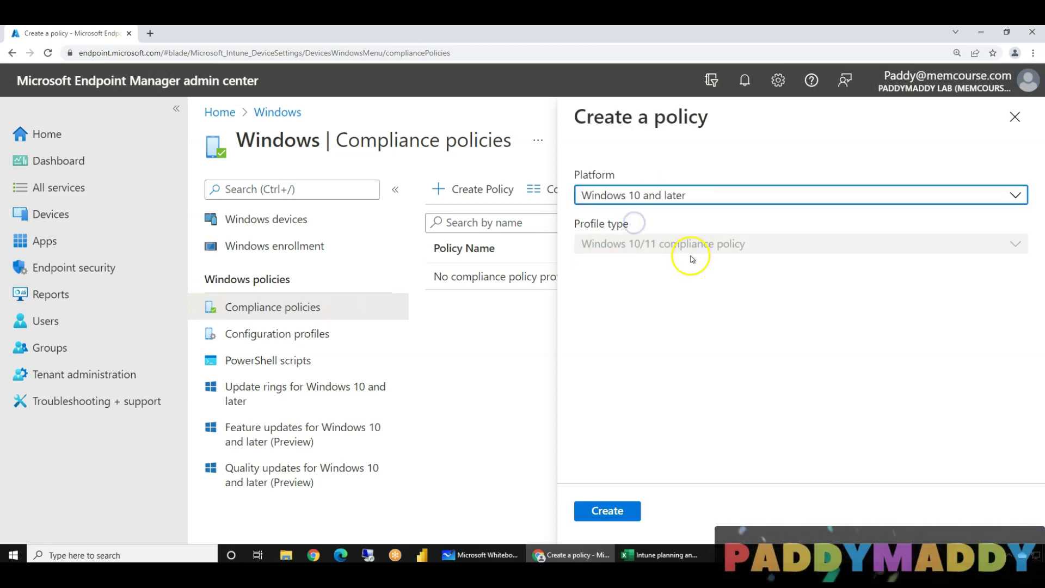
{"action": "left_click", "coordinate": [610, 512]}
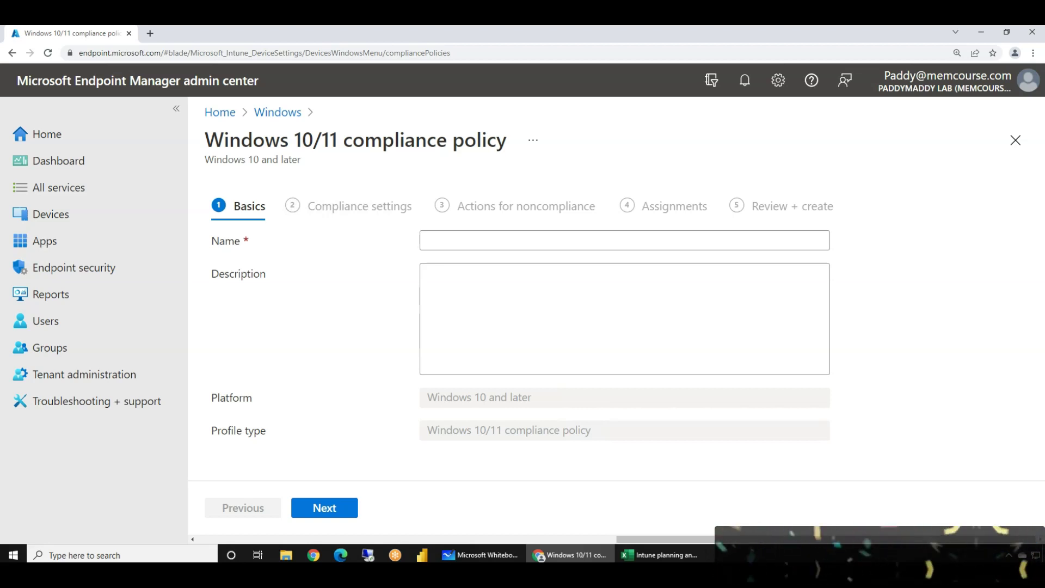
Step: Name and describe the policy 'Windows | Compliance Policies - BYOD', then continue to compliance settings
{"action": "left_click", "coordinate": [482, 240]}
{"action": "type", "text": "Windows | Compliance Policies - BYOD"}
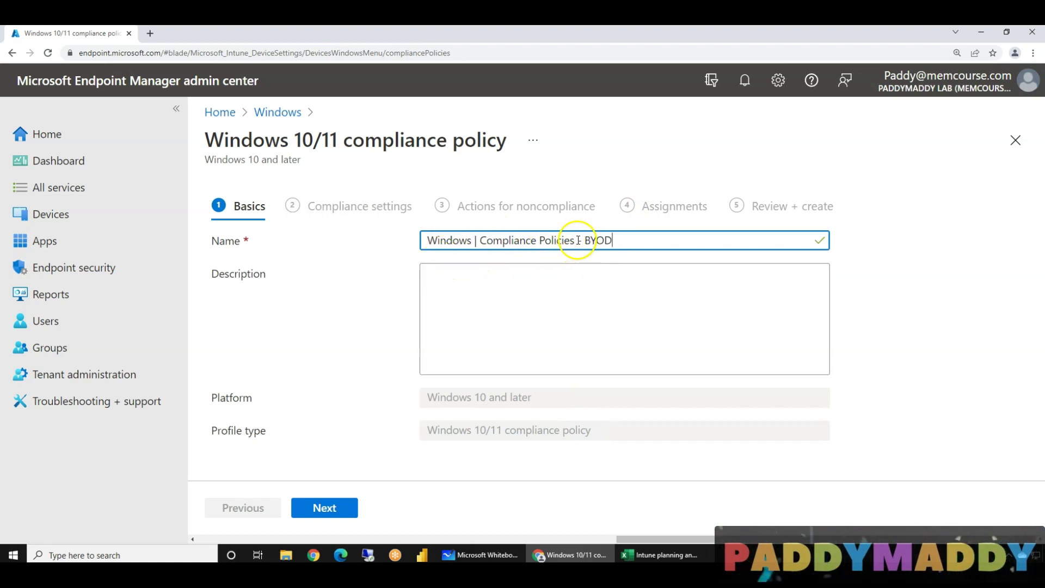
{"action": "left_click_drag", "start_coordinate": [584, 242], "coordinate": [630, 238]}
{"action": "left_click", "coordinate": [579, 303]}
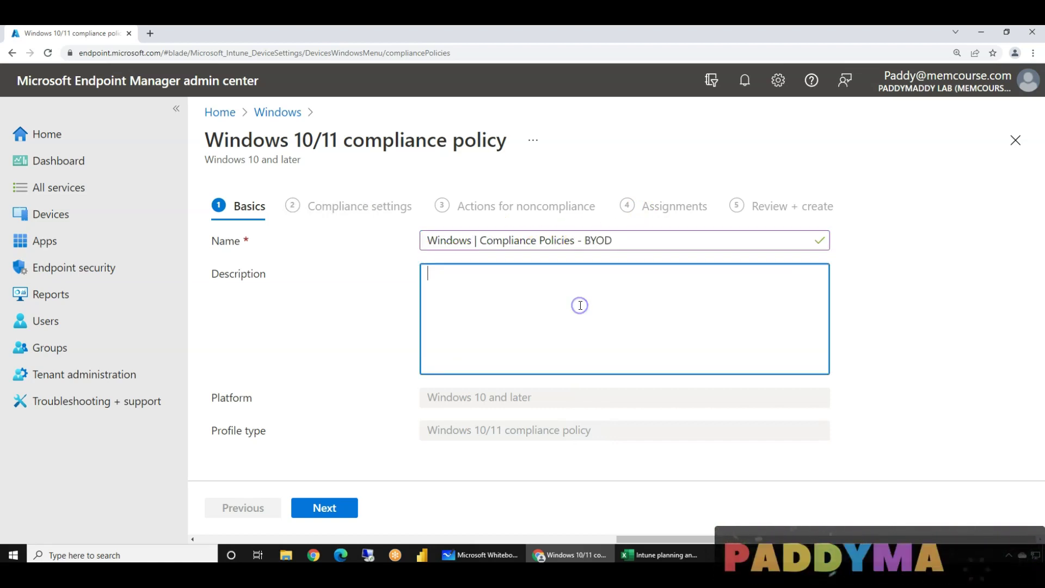
{"action": "type", "text": "Windows | Compliance Policies - BYOD"}
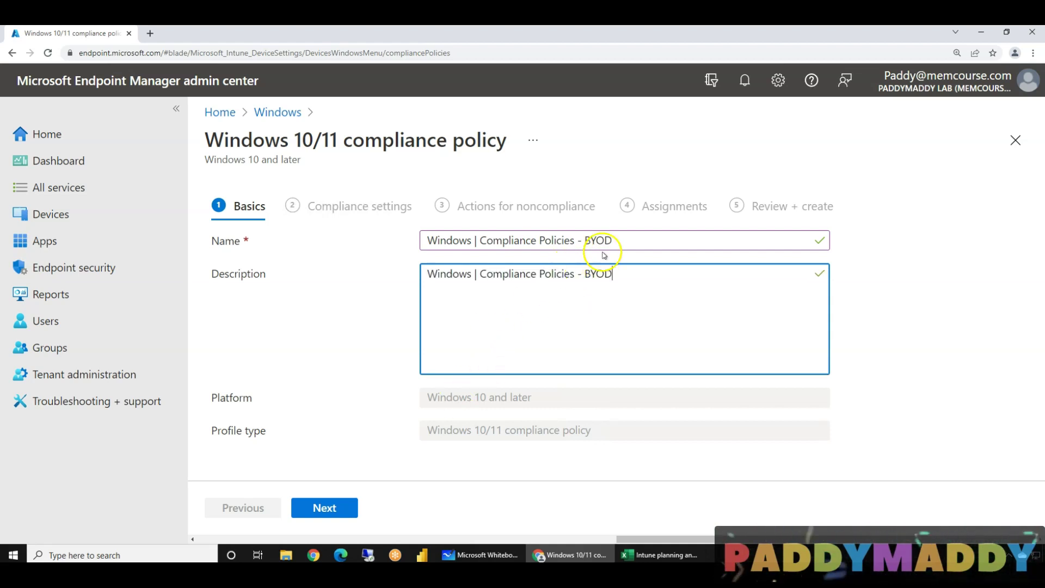
{"action": "left_click", "coordinate": [345, 505]}
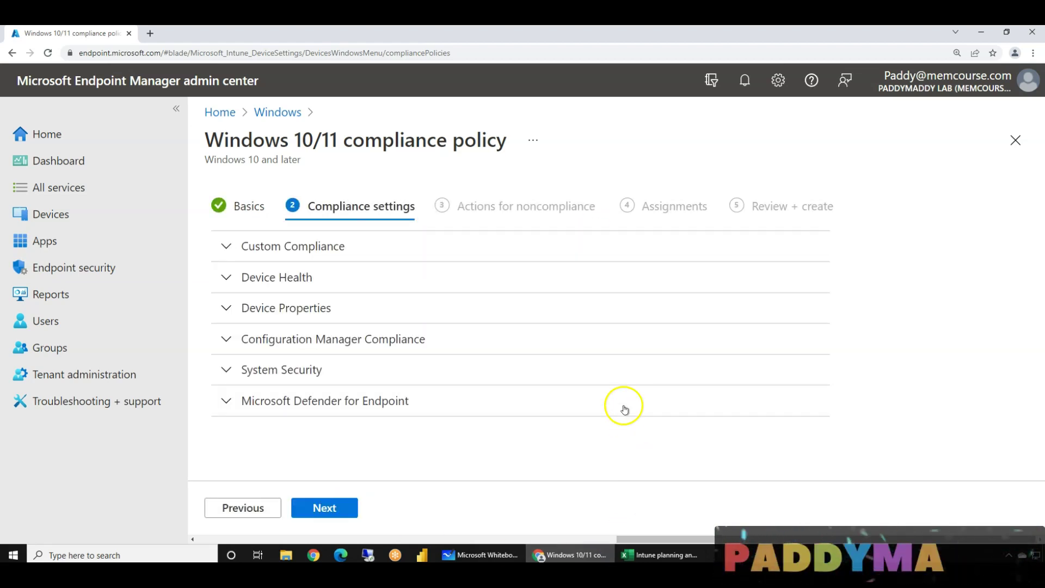
Step: Under System Security, require a password, keep minimum length 4, and block simple passwords
{"action": "left_click", "coordinate": [295, 247]}
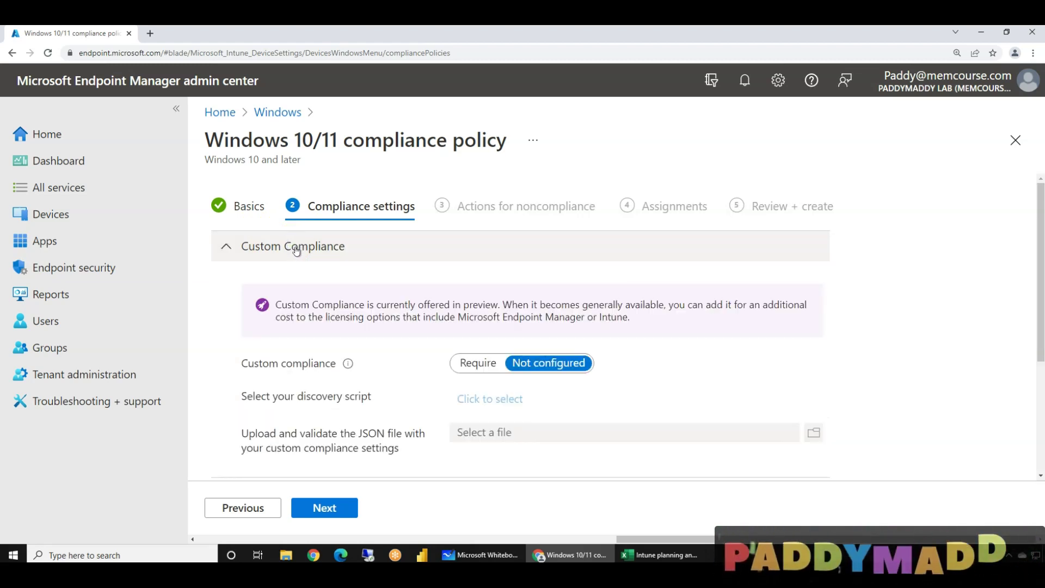
{"action": "left_click", "coordinate": [296, 250]}
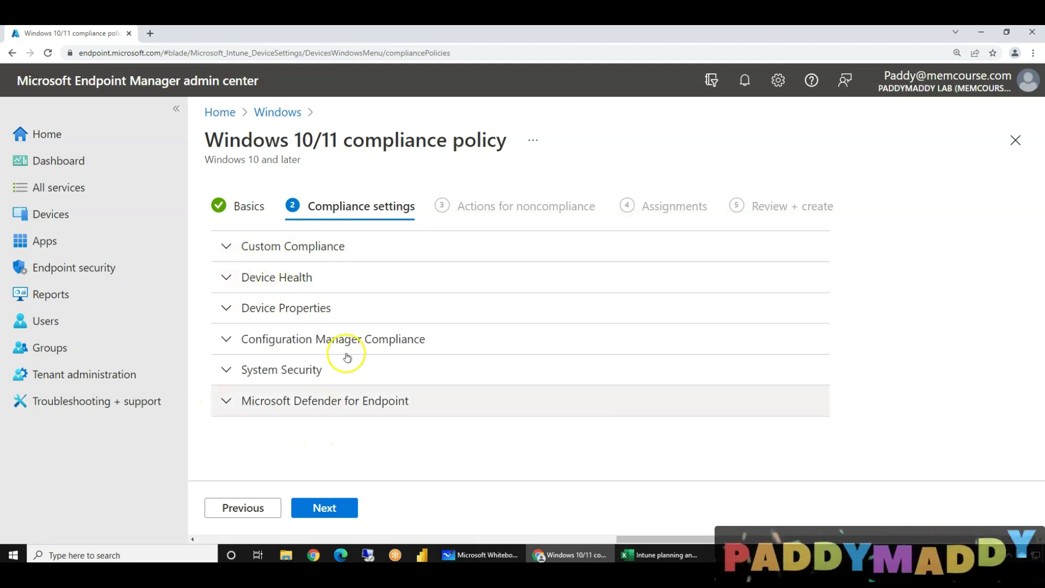
{"action": "left_click", "coordinate": [262, 376]}
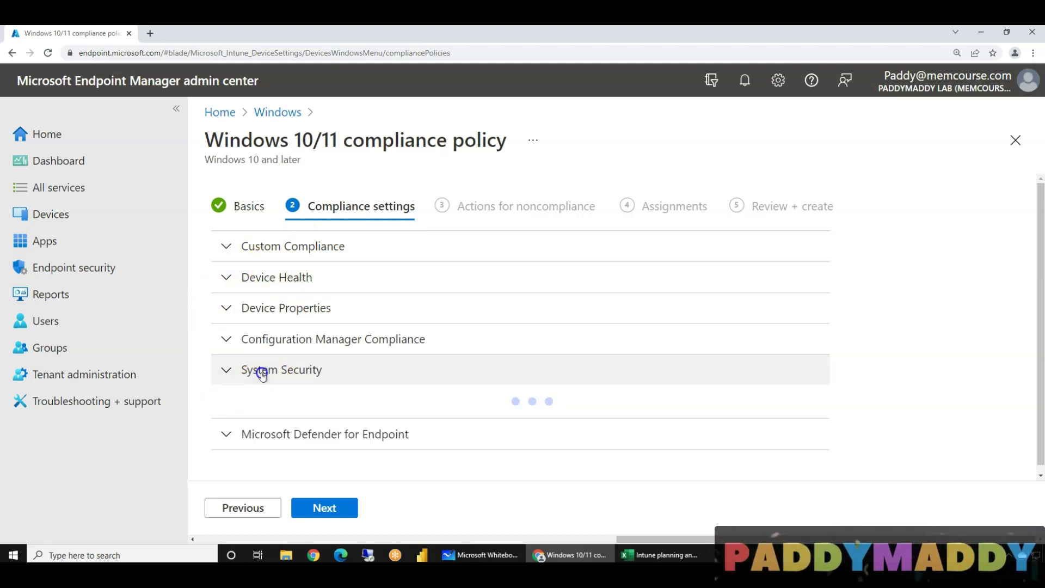
{"action": "scroll", "coordinate": [344, 336], "scroll_direction": "down", "scroll_amount": 2}
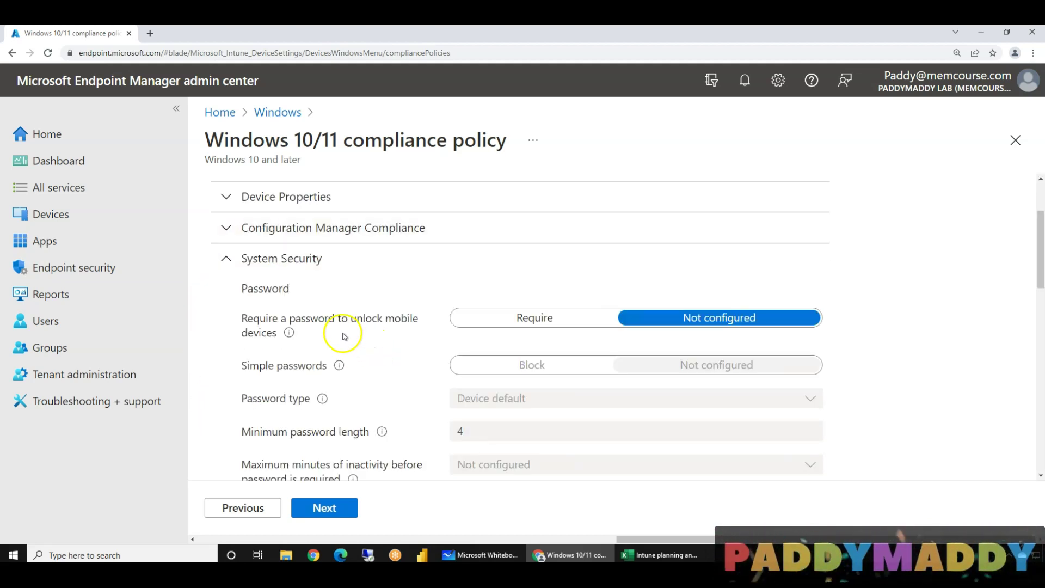
{"action": "left_click", "coordinate": [474, 322]}
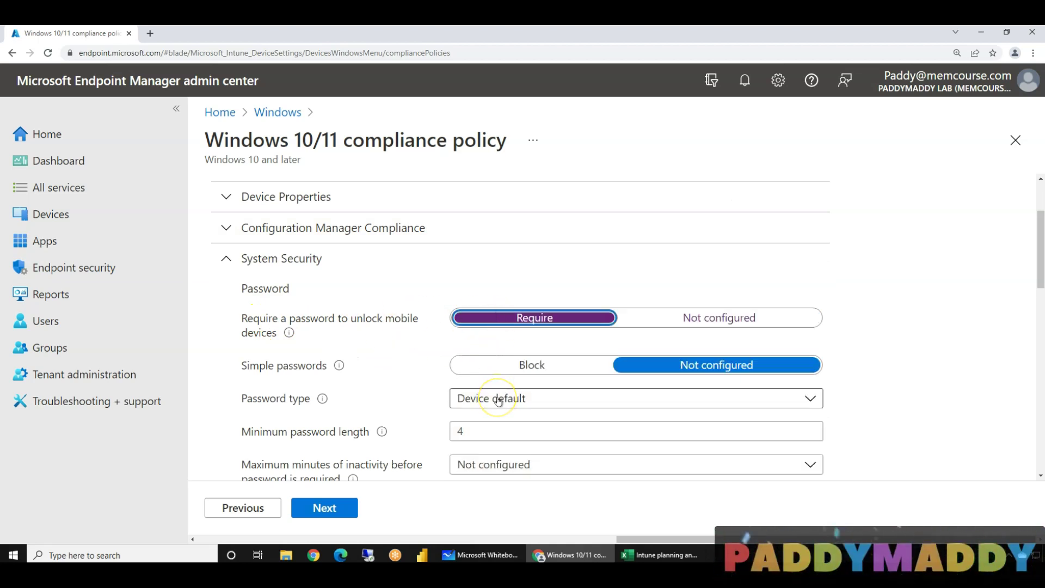
{"action": "left_click", "coordinate": [524, 297]}
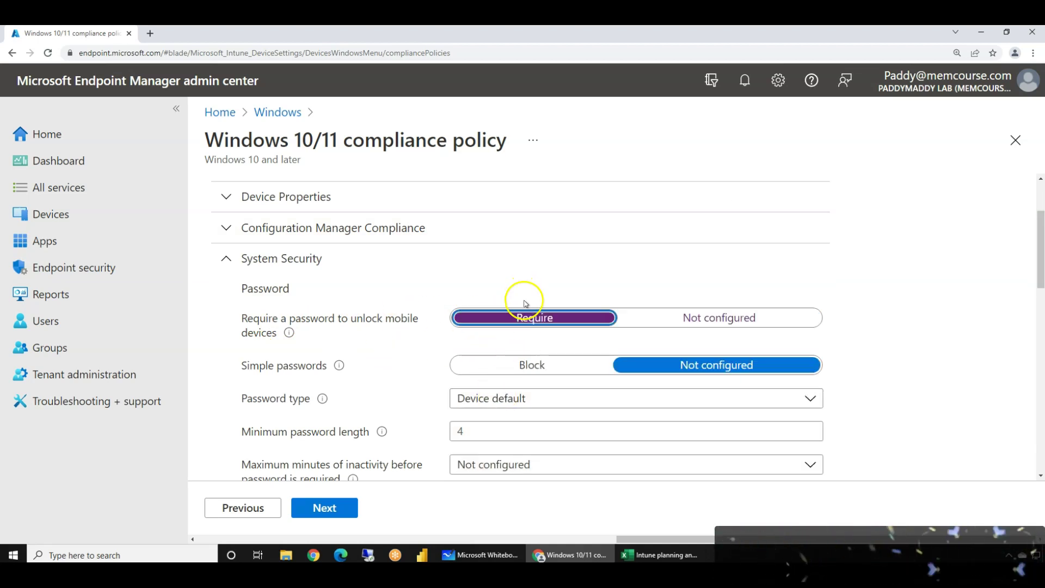
{"action": "left_click", "coordinate": [481, 433]}
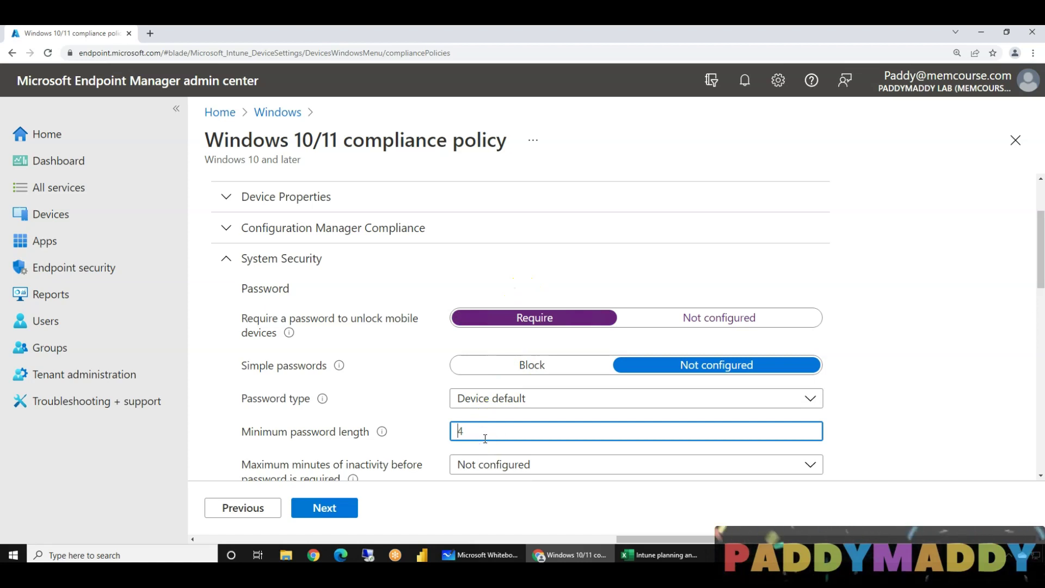
{"action": "scroll", "coordinate": [374, 415], "scroll_direction": "down", "scroll_amount": 1}
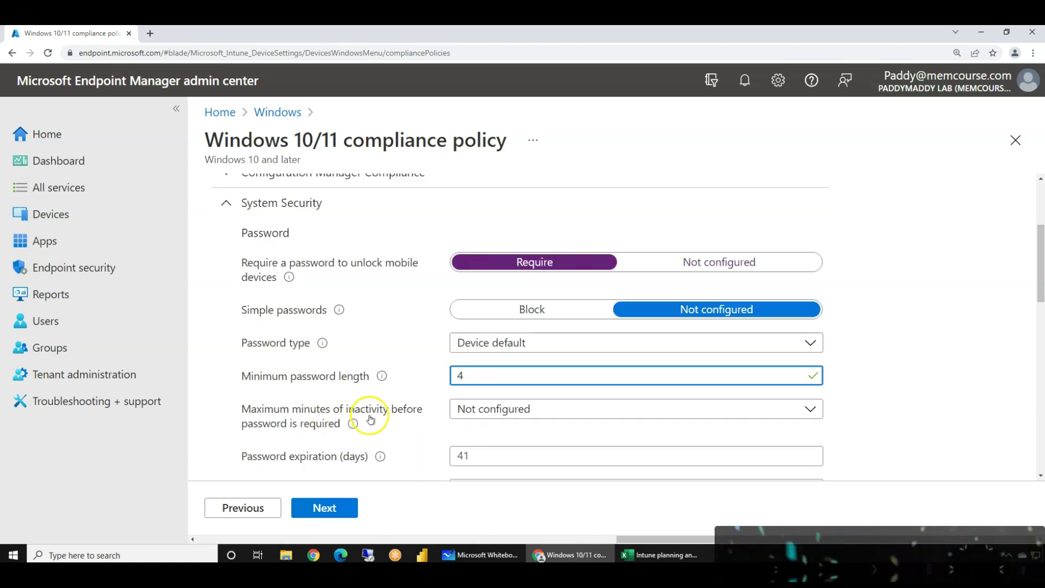
{"action": "left_click", "coordinate": [473, 375]}
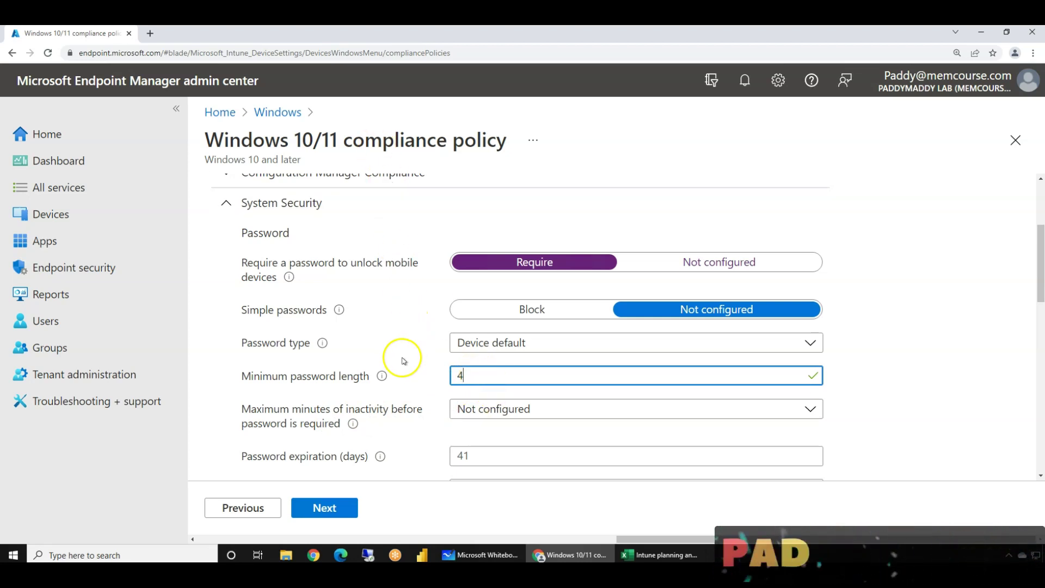
{"action": "left_click", "coordinate": [533, 308]}
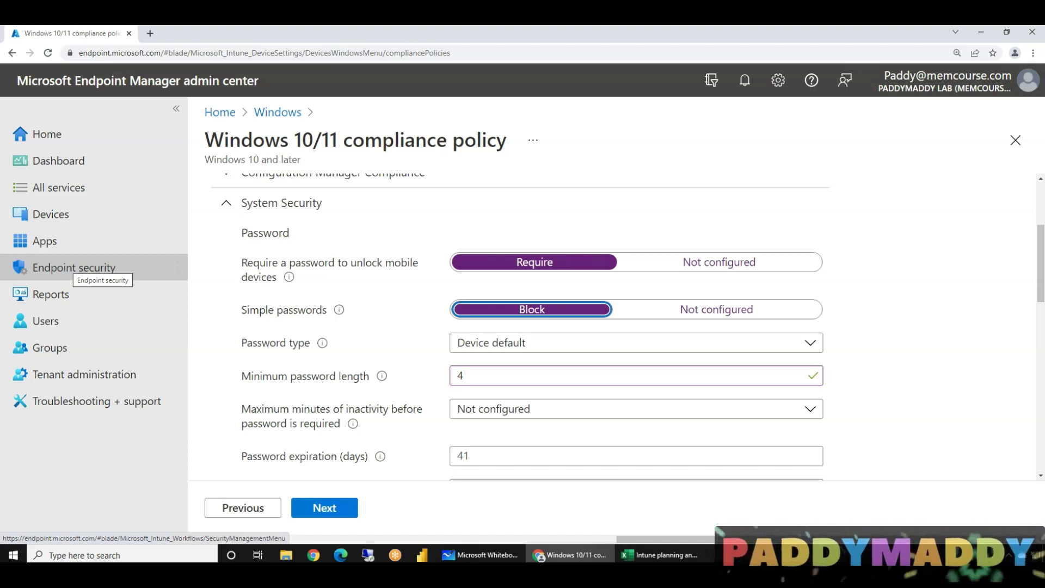
Step: In the Intune planning spreadsheet, follow the Compliance policy - BYOD link to its sheet
{"action": "left_click", "coordinate": [660, 555]}
{"action": "left_click", "coordinate": [634, 483]}
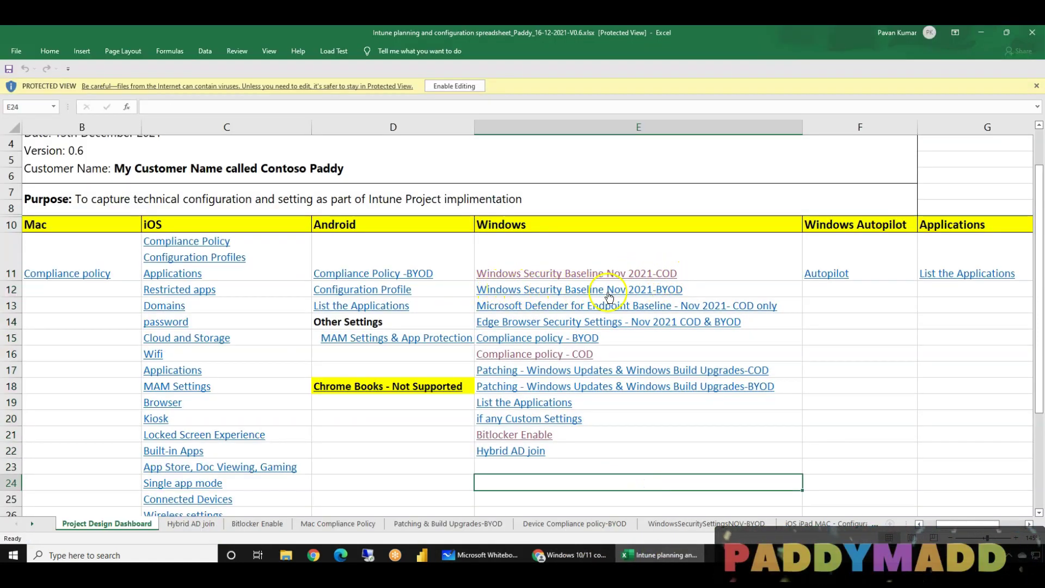
{"action": "left_click", "coordinate": [571, 245]}
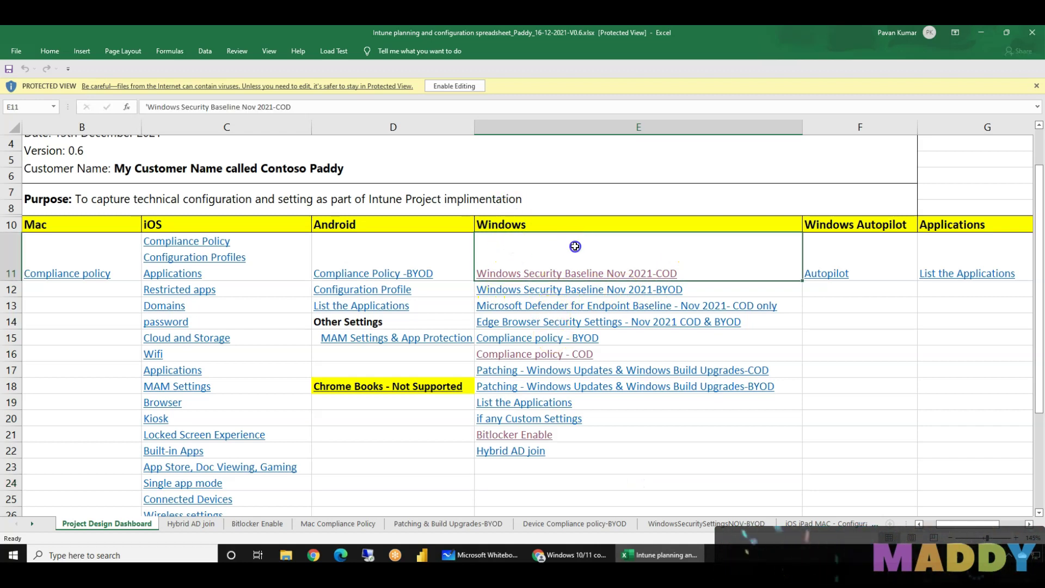
{"action": "left_click", "coordinate": [501, 343]}
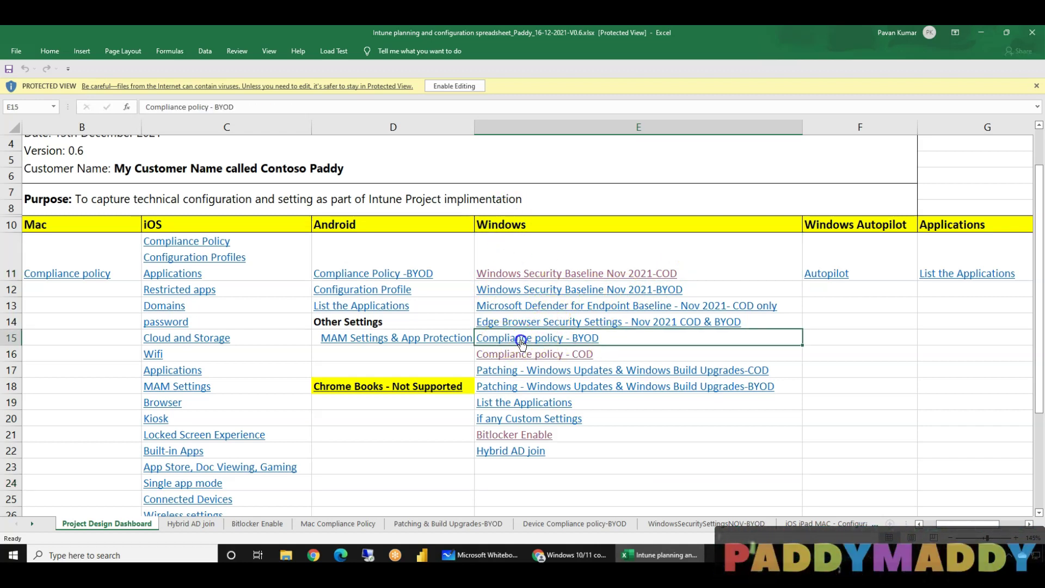
{"action": "left_click", "coordinate": [594, 343]}
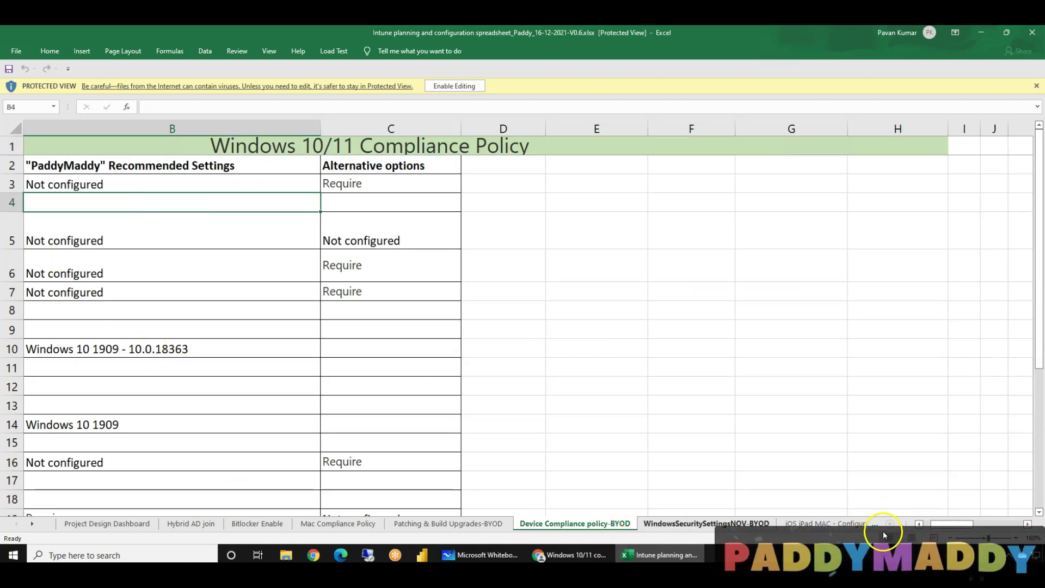
Step: Review the recommended Custom Compliance and other settings, then return to the policy in Chrome
{"action": "left_click", "coordinate": [918, 525]}
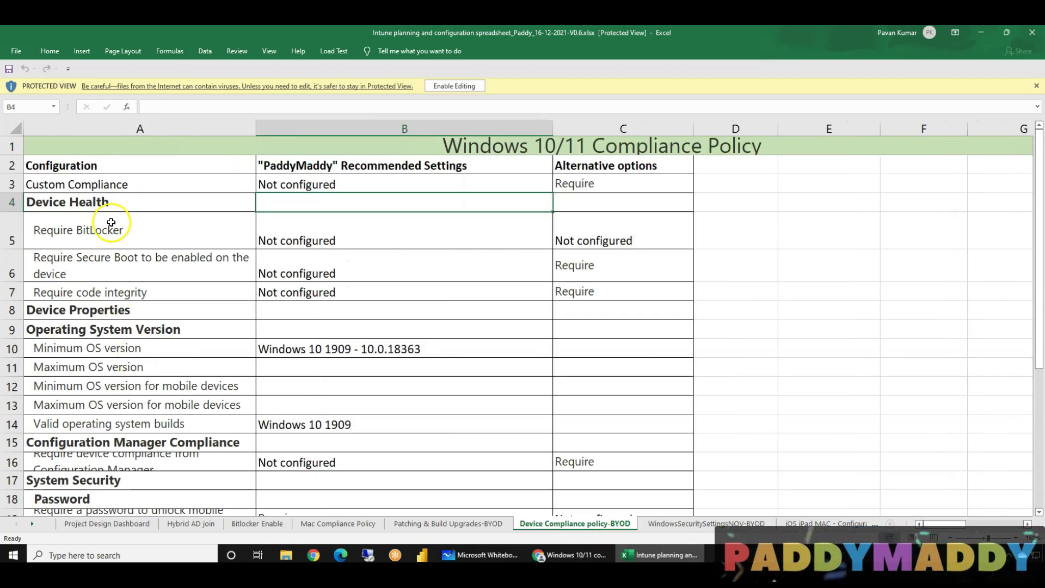
{"action": "left_click", "coordinate": [100, 181]}
{"action": "left_click", "coordinate": [332, 181]}
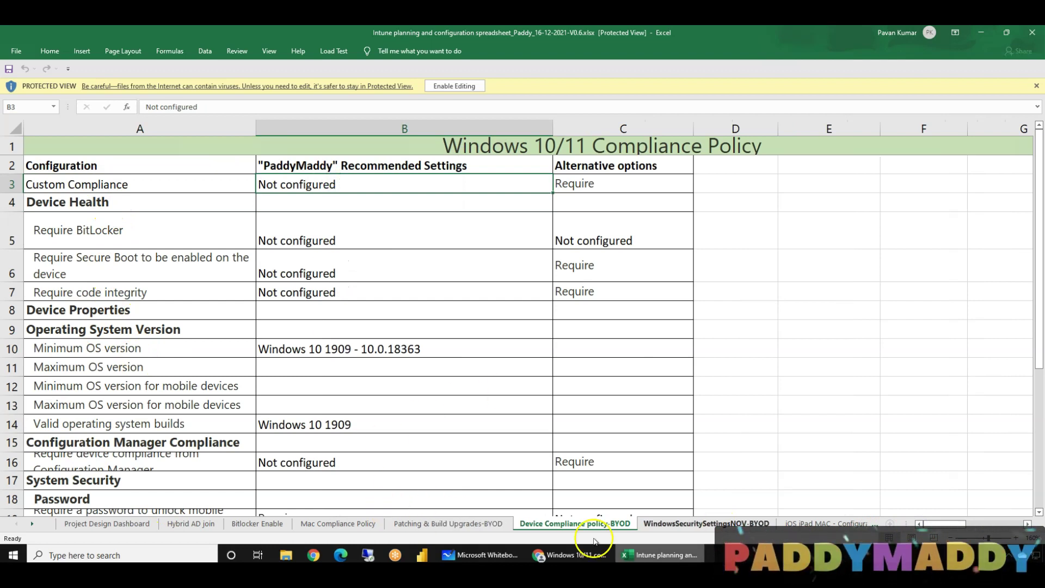
{"action": "scroll", "coordinate": [359, 403], "scroll_direction": "down", "scroll_amount": 5}
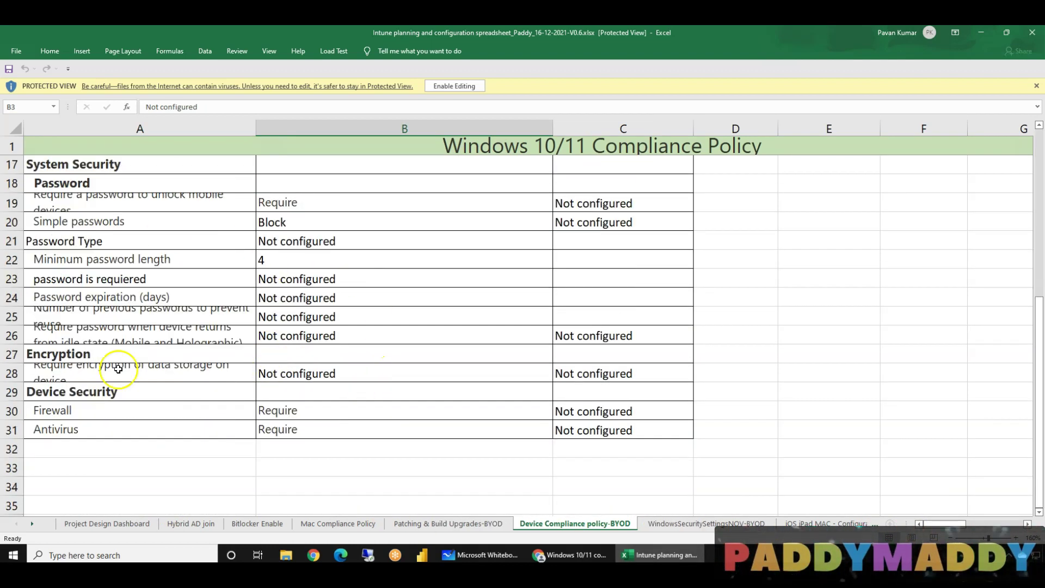
{"action": "left_click", "coordinate": [674, 553]}
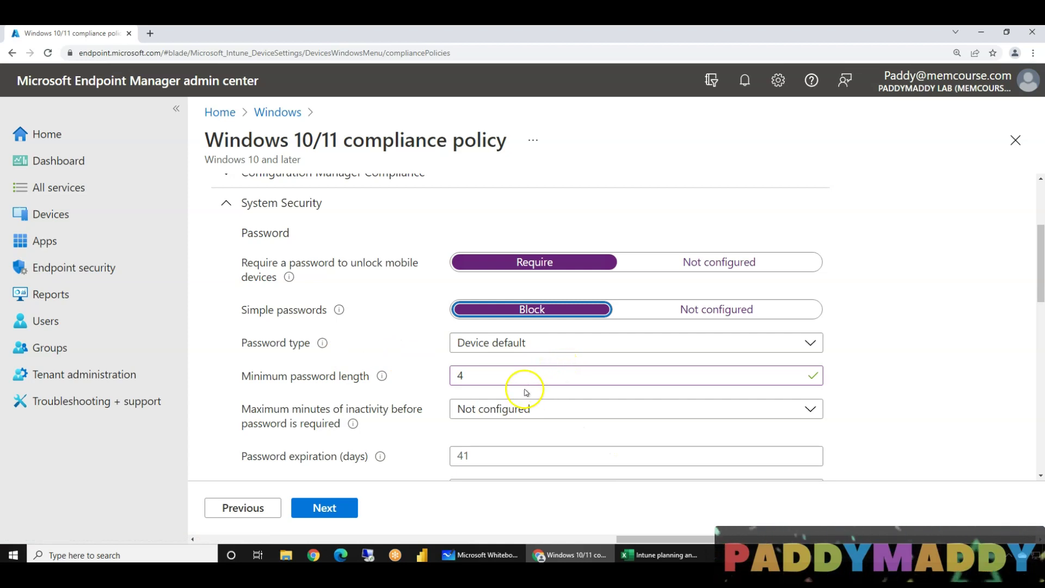
Step: Enter 10.0.18363 as Minimum OS version under Device Properties, then reopen System Security
{"action": "scroll", "coordinate": [386, 375], "scroll_direction": "up", "scroll_amount": 2}
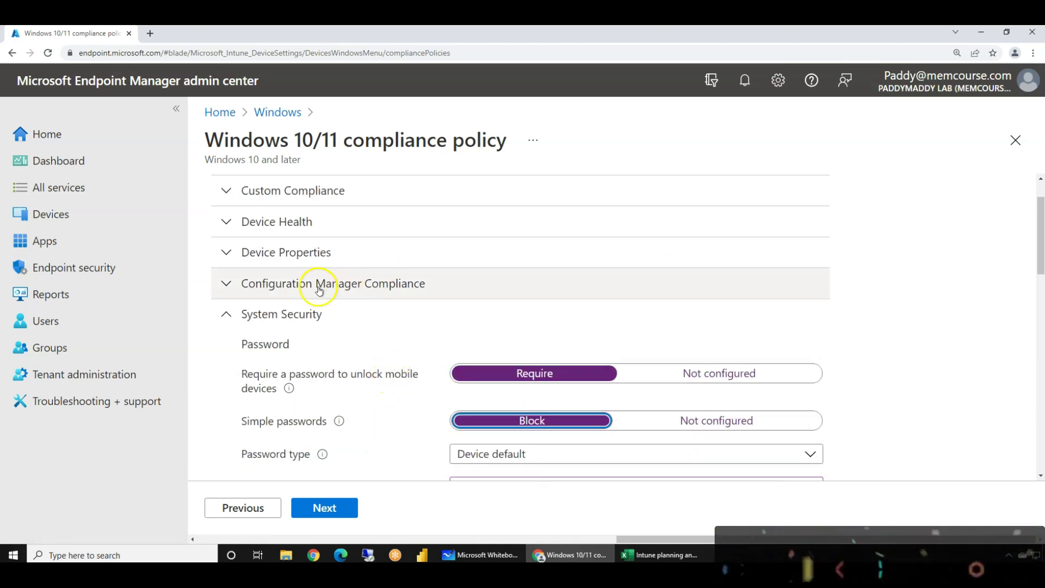
{"action": "scroll", "coordinate": [319, 290], "scroll_direction": "up", "scroll_amount": 1}
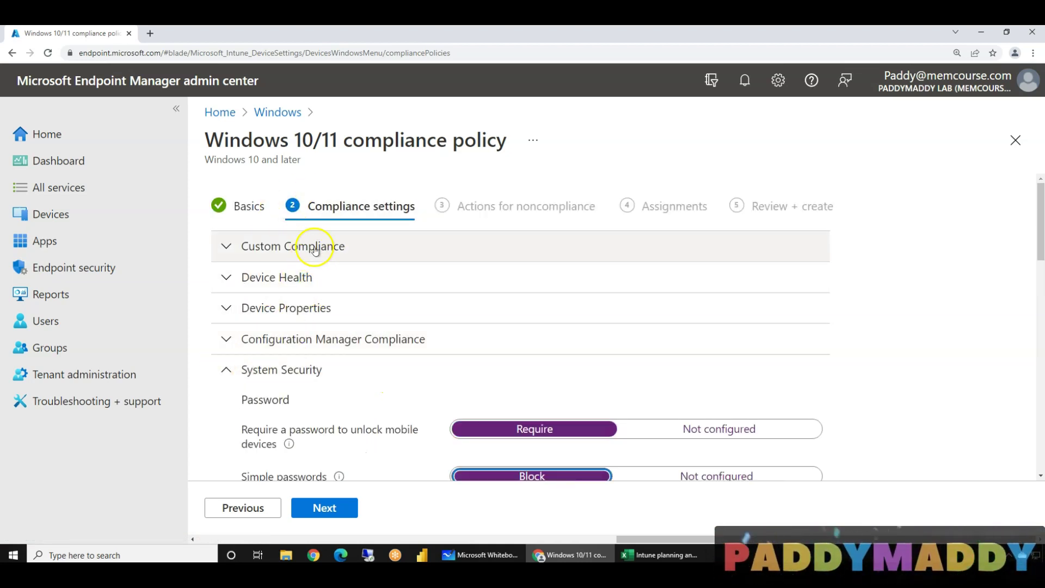
{"action": "left_click", "coordinate": [236, 368]}
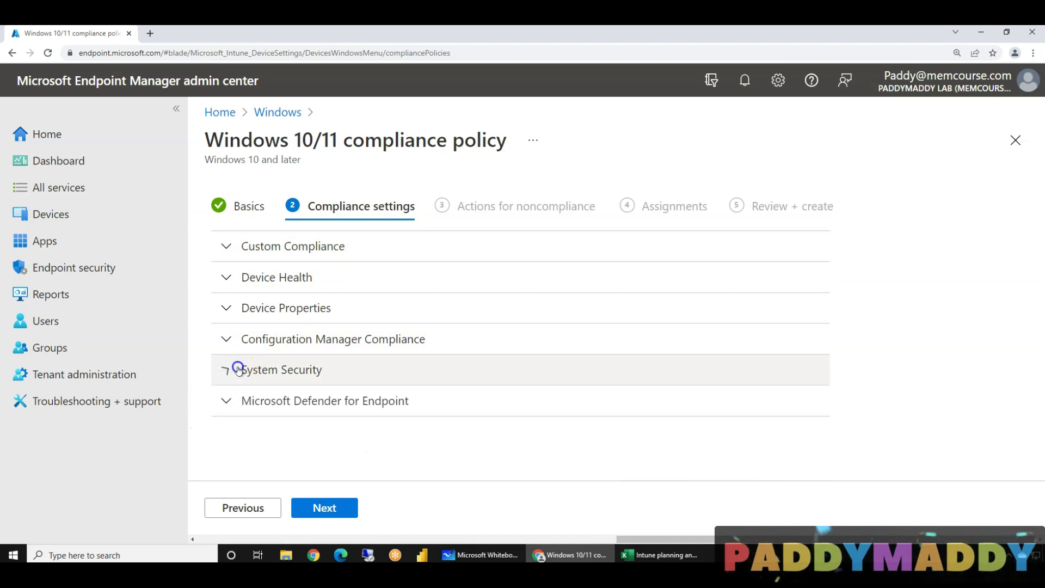
{"action": "left_click", "coordinate": [306, 317]}
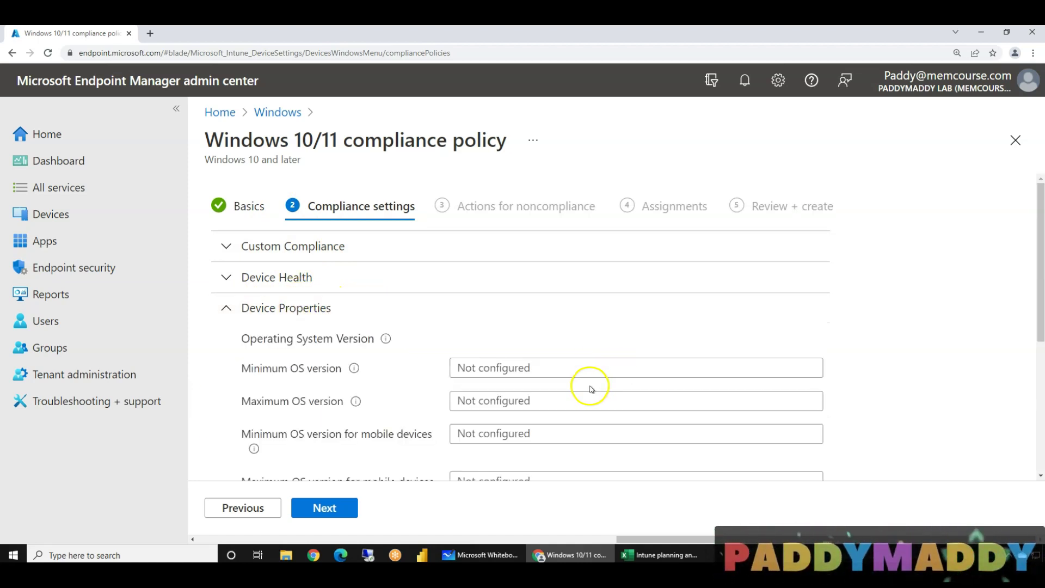
{"action": "left_click", "coordinate": [568, 371]}
{"action": "type", "text": "10.0.18363"}
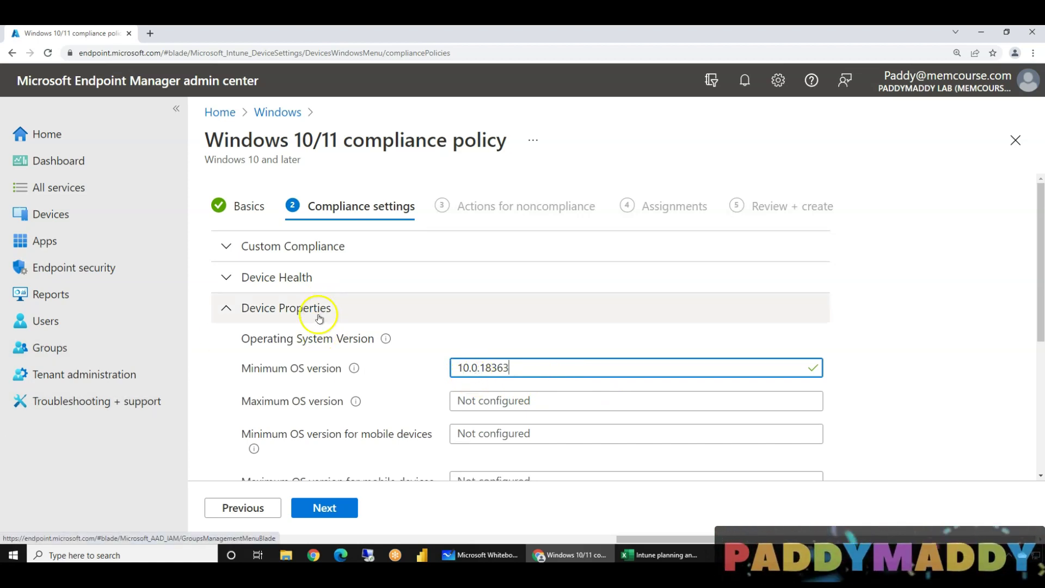
{"action": "left_click", "coordinate": [298, 311]}
{"action": "left_click", "coordinate": [296, 379]}
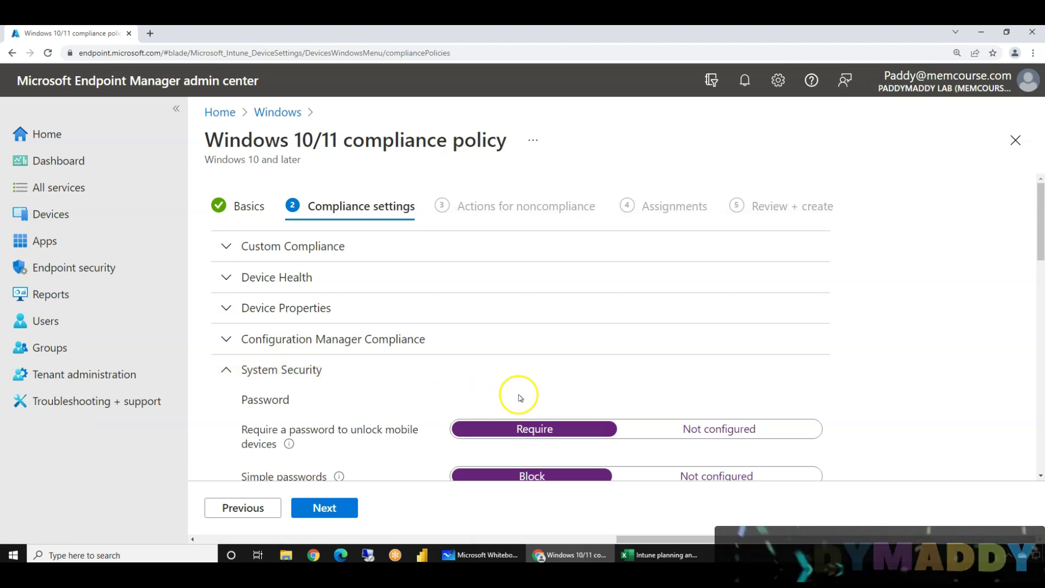
{"action": "scroll", "coordinate": [520, 397], "scroll_direction": "down", "scroll_amount": 1}
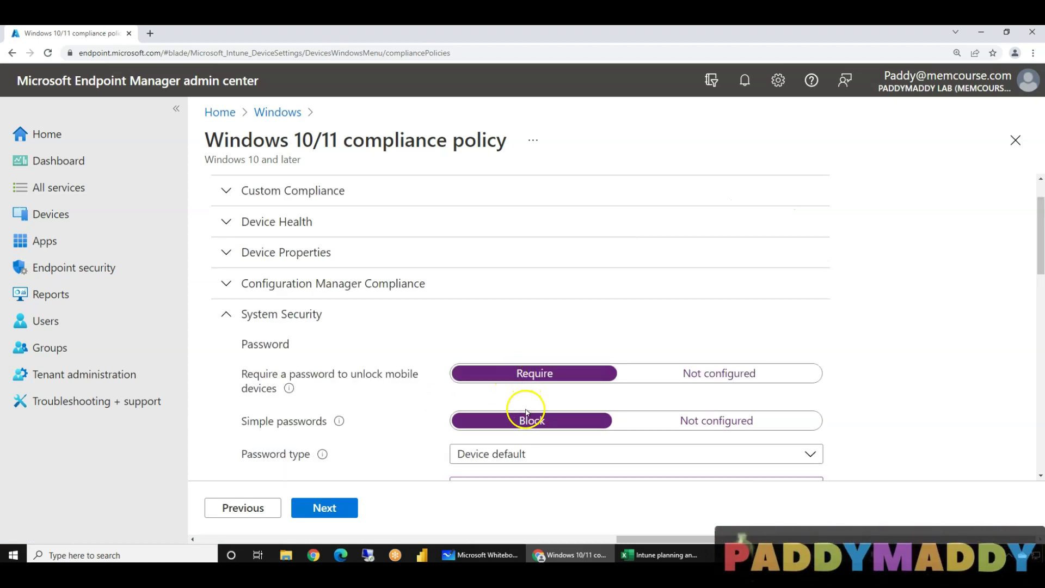
{"action": "scroll", "coordinate": [525, 408], "scroll_direction": "down", "scroll_amount": 2}
{"action": "scroll", "coordinate": [311, 414], "scroll_direction": "down", "scroll_amount": 3}
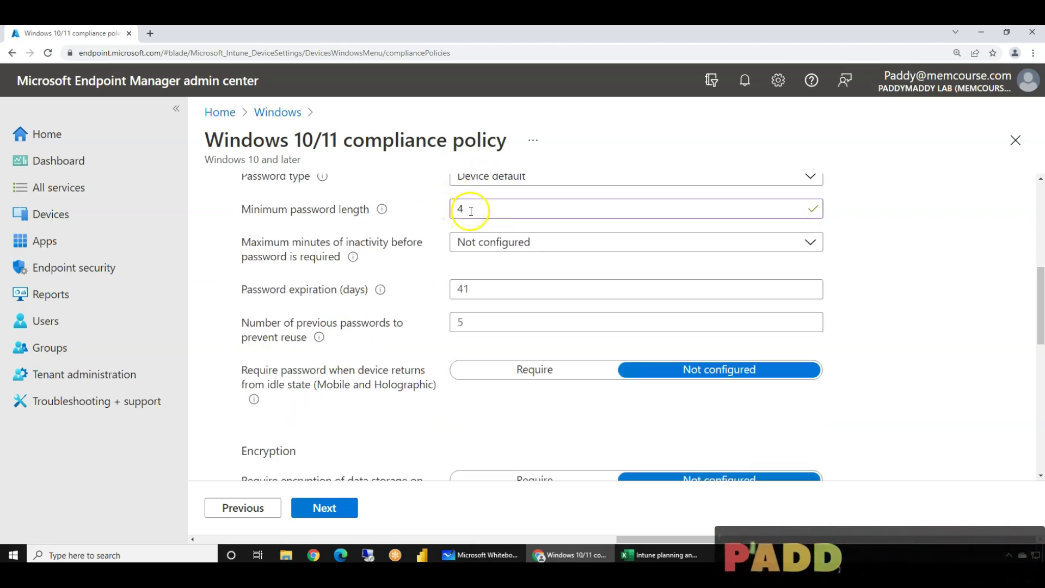
{"action": "left_click_drag", "start_coordinate": [465, 209], "coordinate": [429, 214]}
{"action": "left_click", "coordinate": [501, 209]}
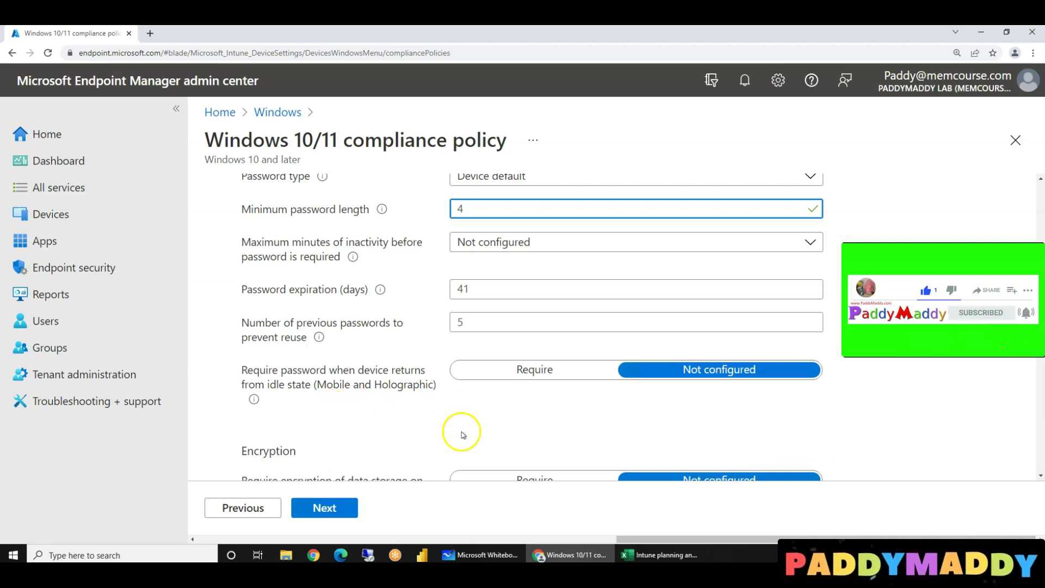
{"action": "scroll", "coordinate": [430, 359], "scroll_direction": "up", "scroll_amount": 1}
{"action": "scroll", "coordinate": [430, 359], "scroll_direction": "up", "scroll_amount": 5}
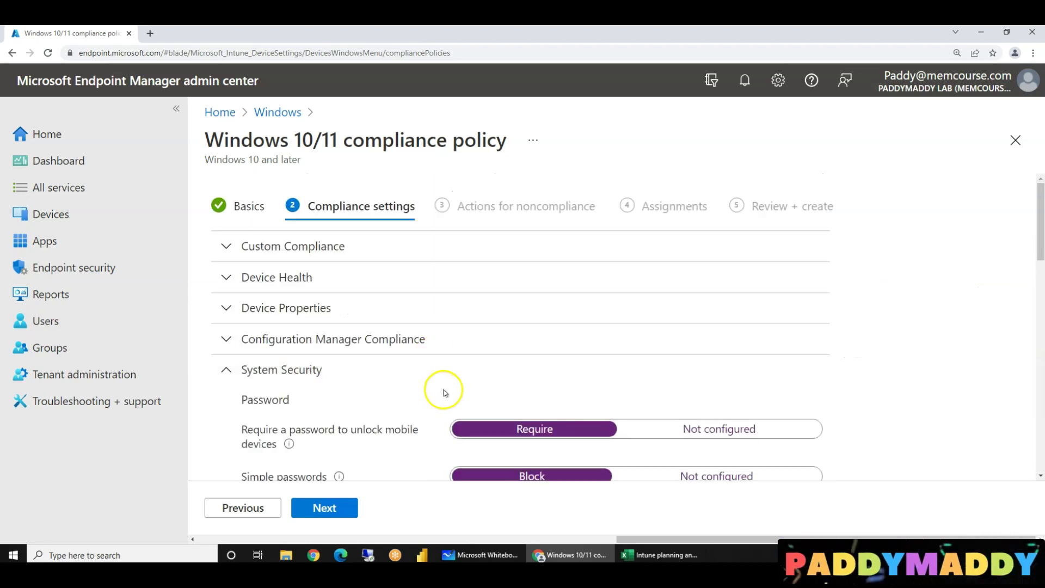
{"action": "left_click_drag", "start_coordinate": [707, 540], "coordinate": [735, 534]}
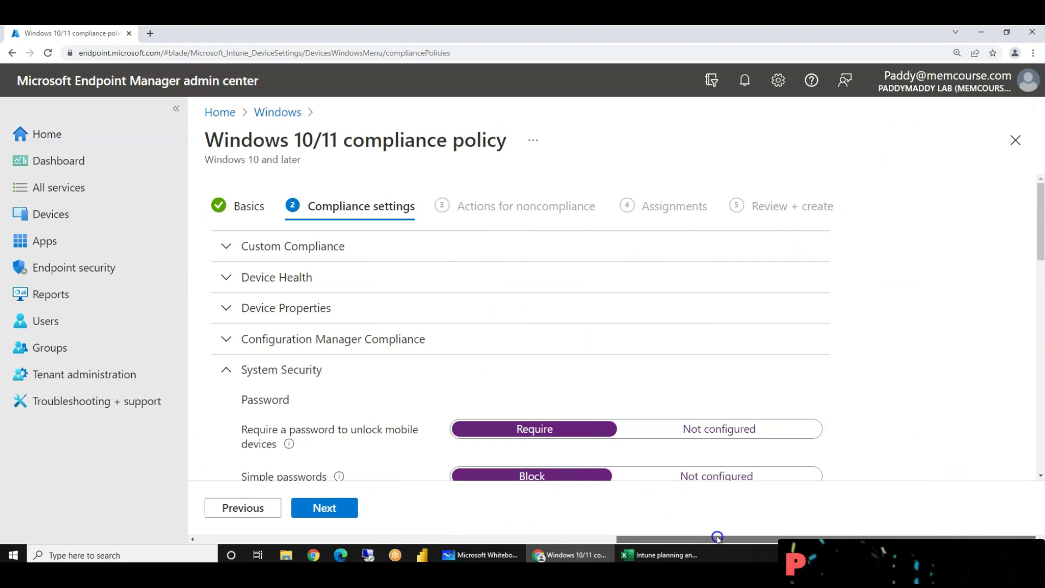
{"action": "left_click_drag", "start_coordinate": [718, 538], "coordinate": [623, 538]}
{"action": "scroll", "coordinate": [571, 393], "scroll_direction": "down", "scroll_amount": 2}
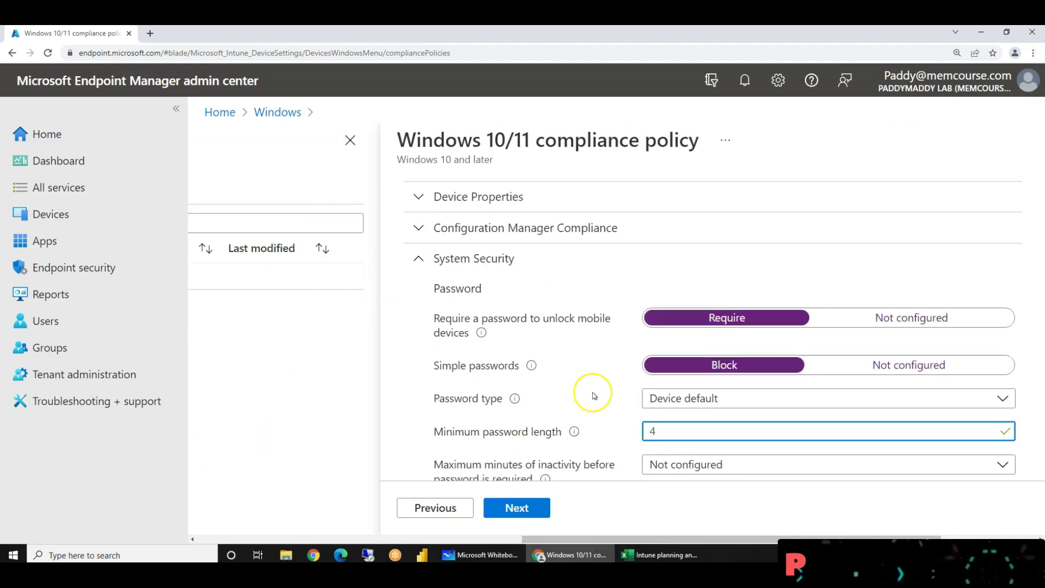
Step: Set Firewall and Antivirus to Require under Device Security
{"action": "scroll", "coordinate": [588, 395], "scroll_direction": "down", "scroll_amount": 5}
{"action": "scroll", "coordinate": [594, 395], "scroll_direction": "down", "scroll_amount": 1}
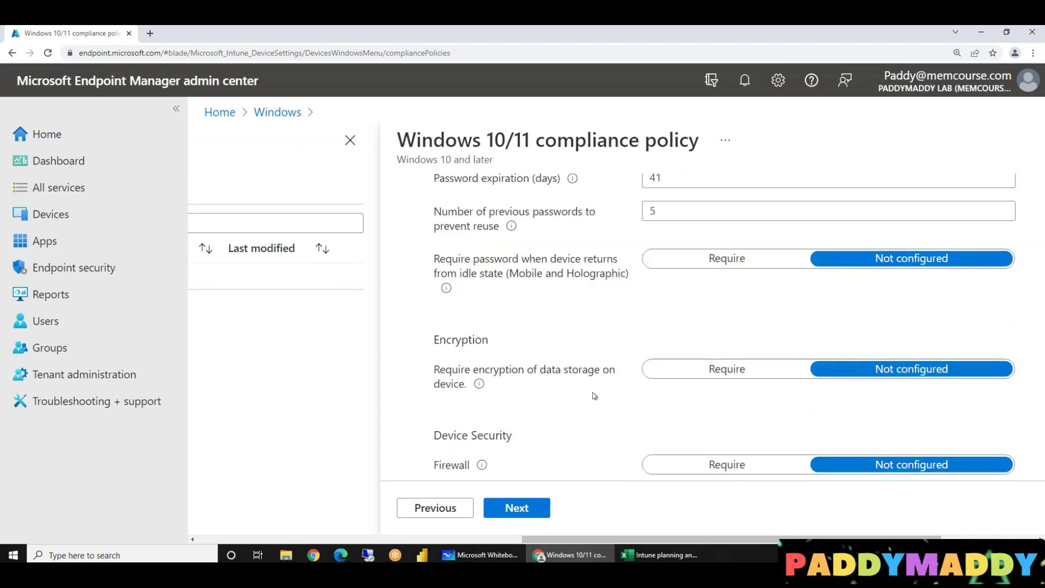
{"action": "scroll", "coordinate": [594, 396], "scroll_direction": "down", "scroll_amount": 2}
{"action": "left_click", "coordinate": [711, 354]}
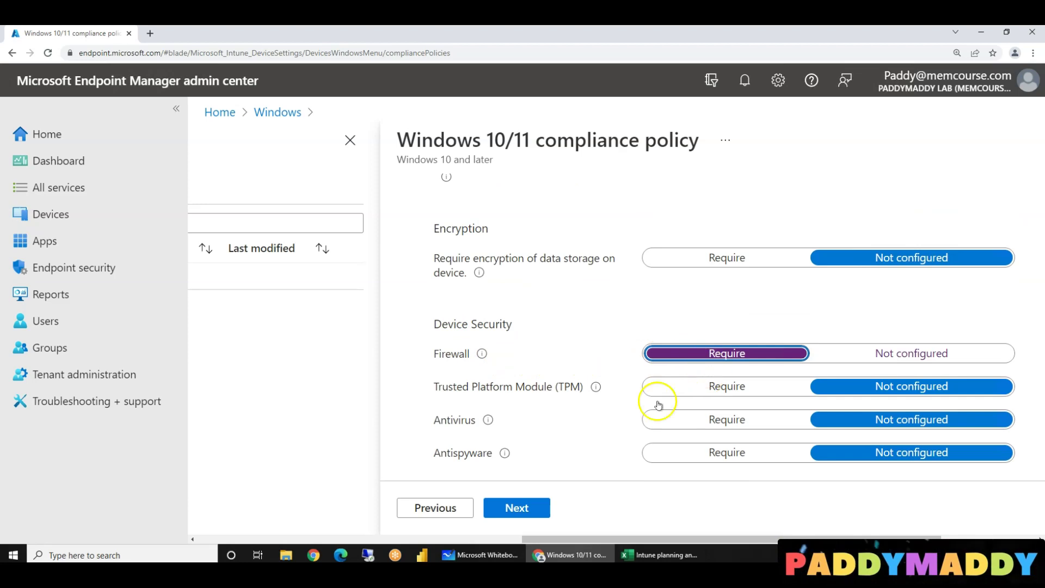
{"action": "left_click", "coordinate": [728, 422]}
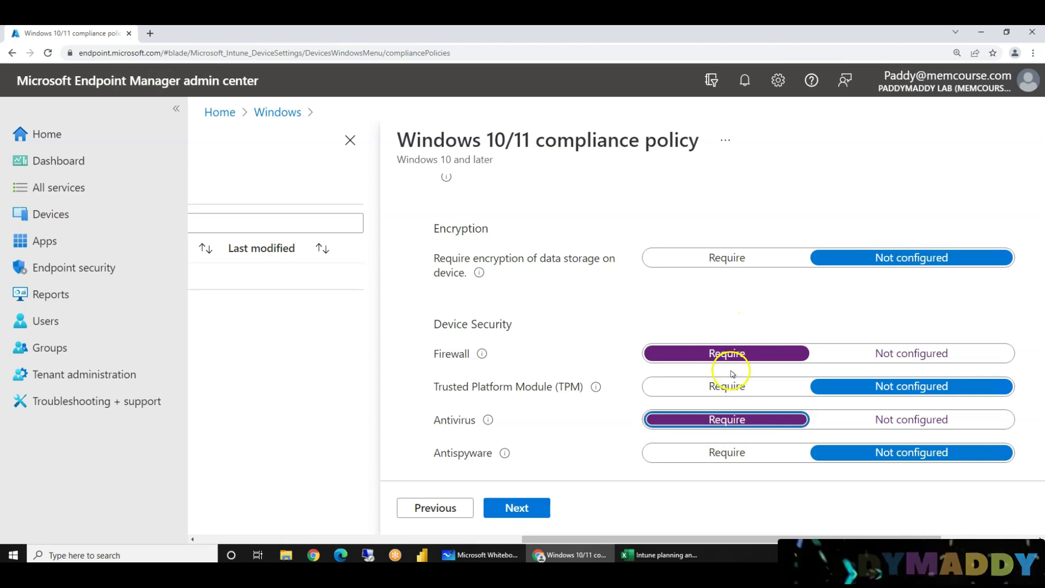
Step: Expand and look over the Microsoft Defender for Endpoint settings
{"action": "scroll", "coordinate": [733, 376], "scroll_direction": "down", "scroll_amount": 2}
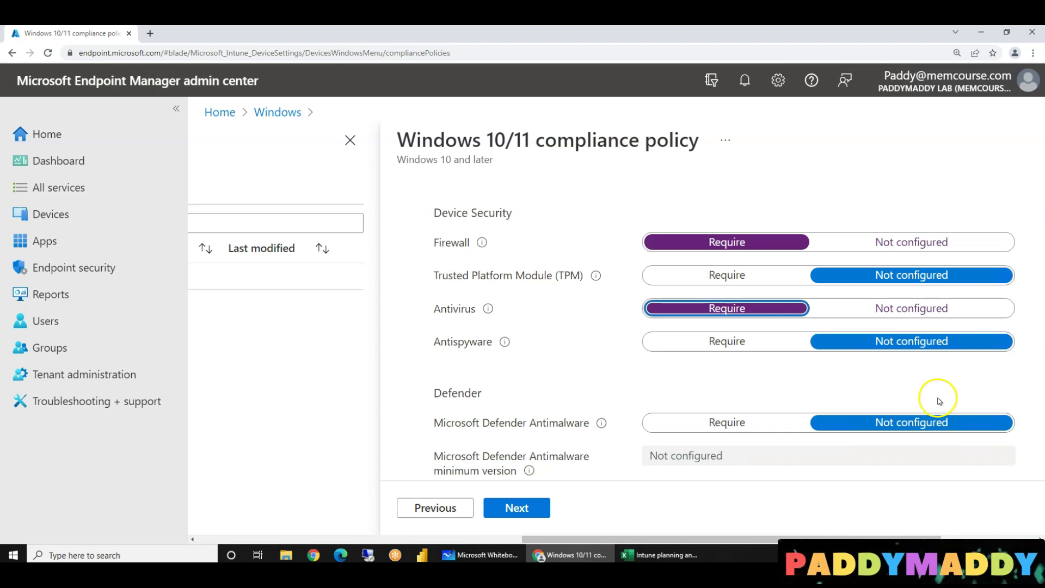
{"action": "scroll", "coordinate": [939, 402], "scroll_direction": "down", "scroll_amount": 3}
{"action": "left_click", "coordinate": [518, 427]}
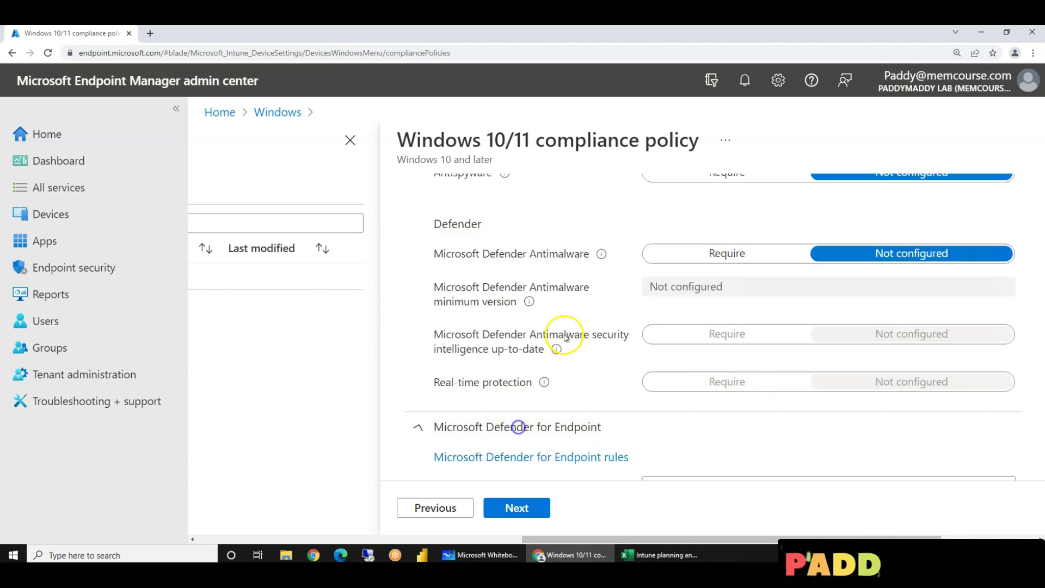
{"action": "scroll", "coordinate": [567, 338], "scroll_direction": "down", "scroll_amount": 2}
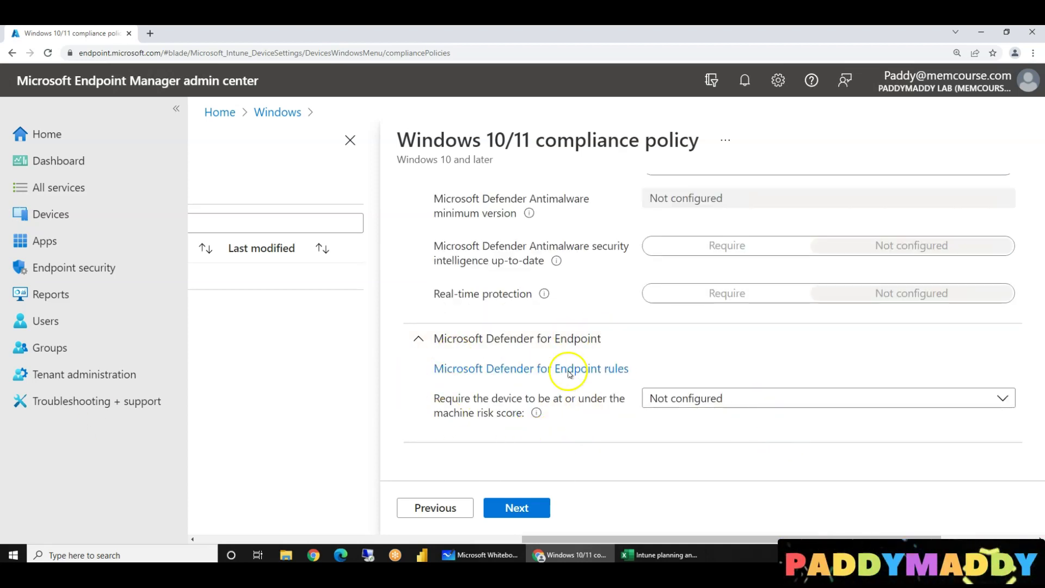
{"action": "scroll", "coordinate": [575, 417], "scroll_direction": "up", "scroll_amount": 12}
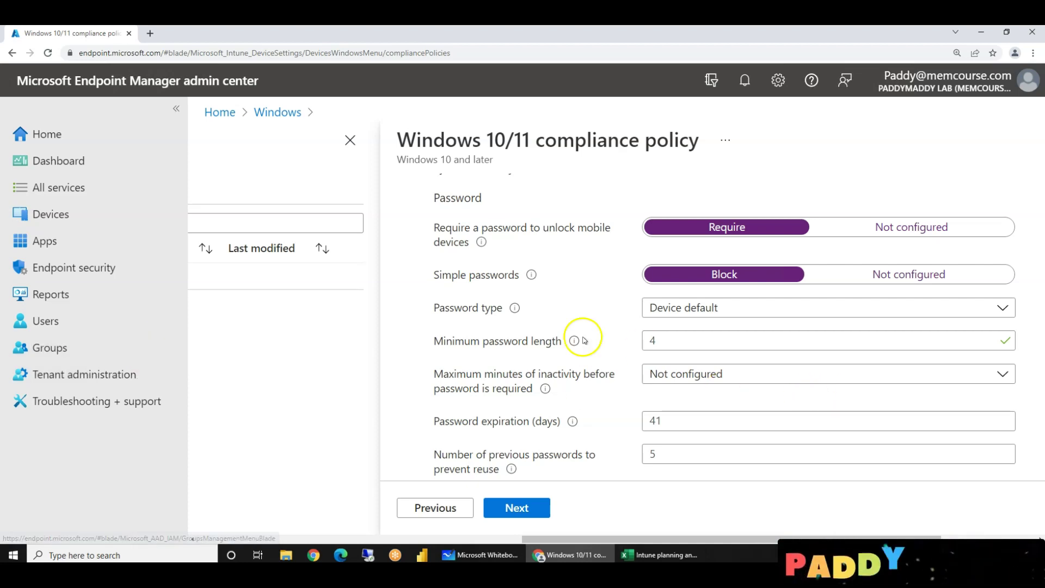
{"action": "scroll", "coordinate": [544, 327], "scroll_direction": "up", "scroll_amount": 4}
Step: Toggle Custom compliance to Require and back to Not configured
{"action": "left_click", "coordinate": [493, 359]}
{"action": "left_click", "coordinate": [502, 399]}
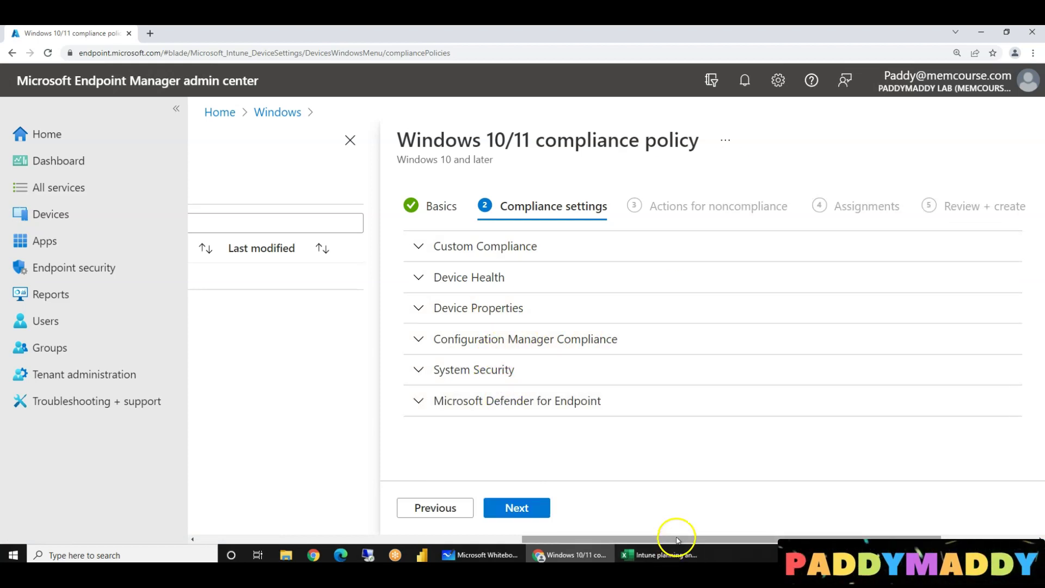
{"action": "left_click_drag", "start_coordinate": [674, 539], "coordinate": [773, 541]}
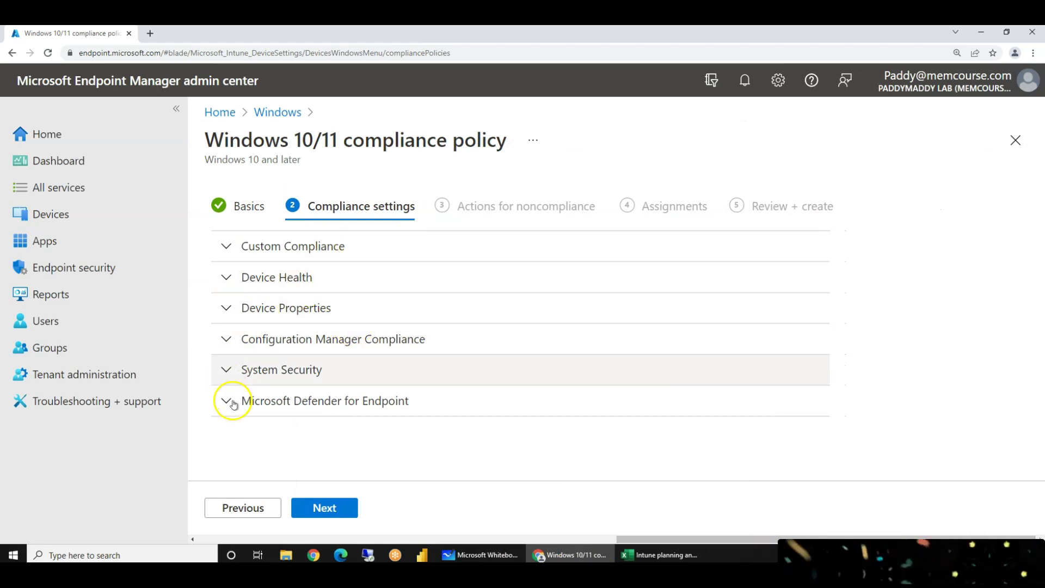
{"action": "left_click", "coordinate": [279, 248]}
{"action": "left_click", "coordinate": [472, 362]}
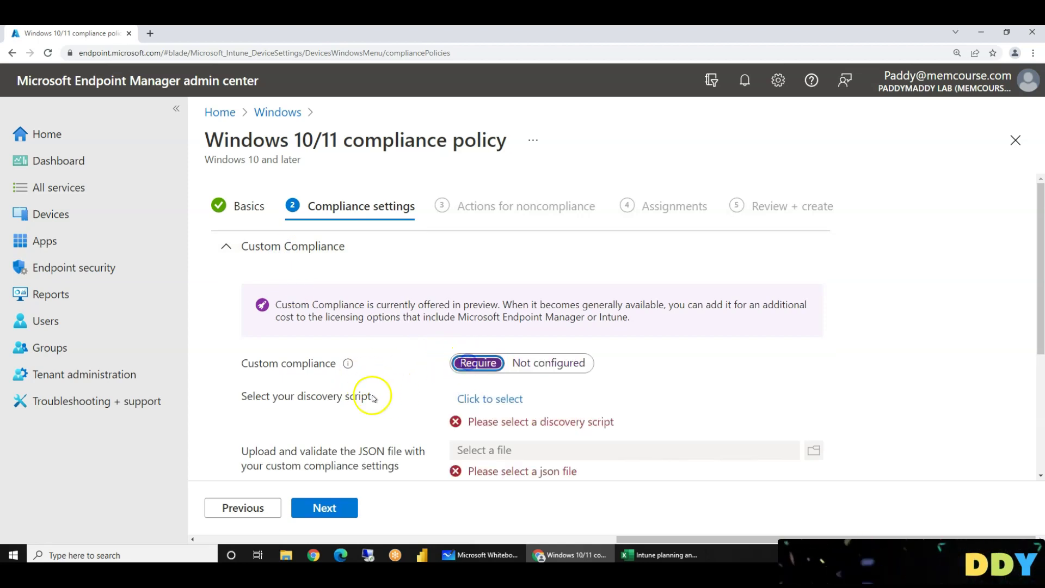
{"action": "scroll", "coordinate": [477, 400], "scroll_direction": "down", "scroll_amount": 3}
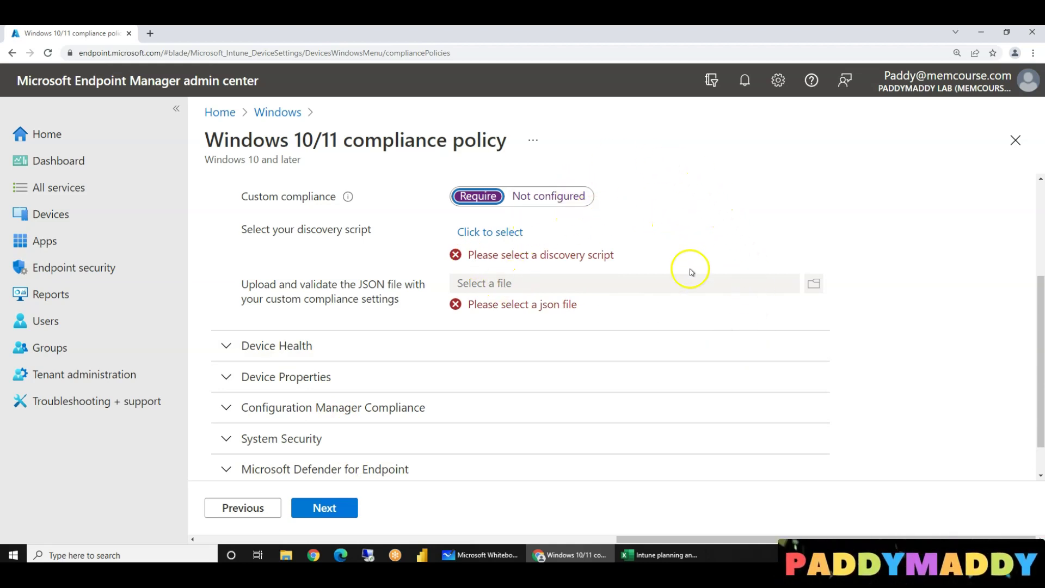
{"action": "left_click", "coordinate": [560, 198]}
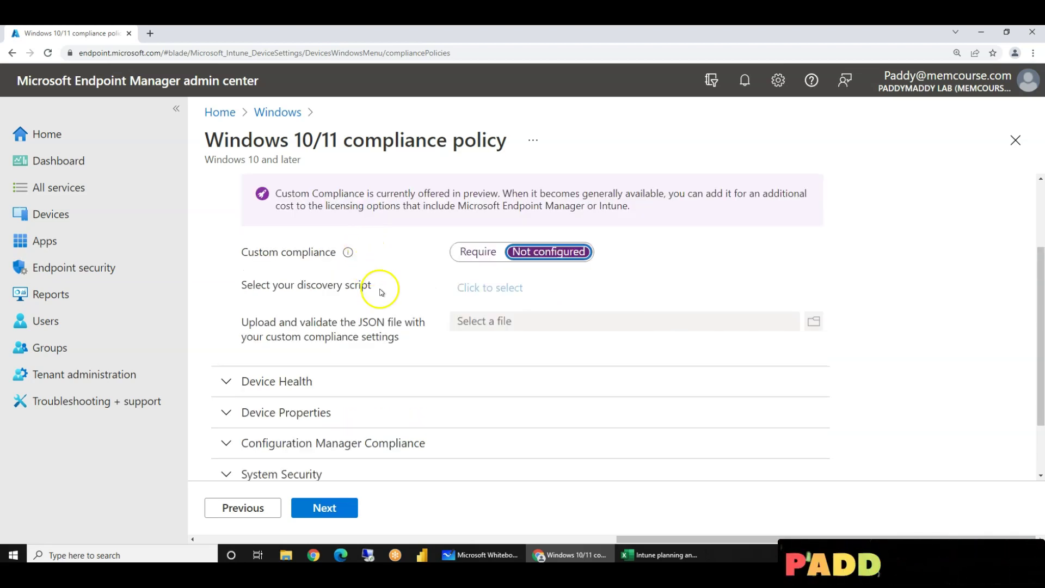
{"action": "scroll", "coordinate": [381, 292], "scroll_direction": "up", "scroll_amount": 1}
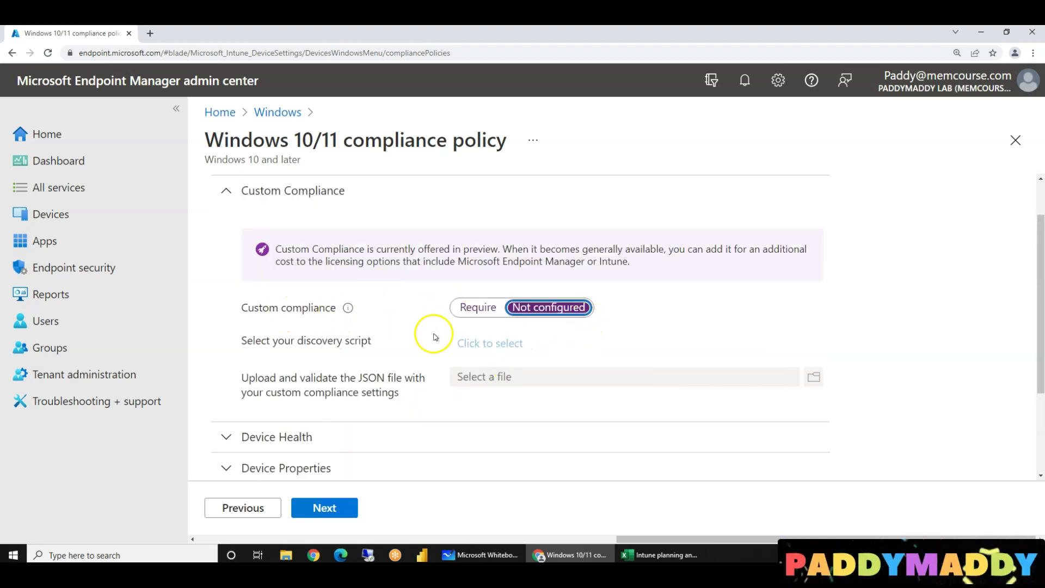
{"action": "left_click", "coordinate": [324, 194]}
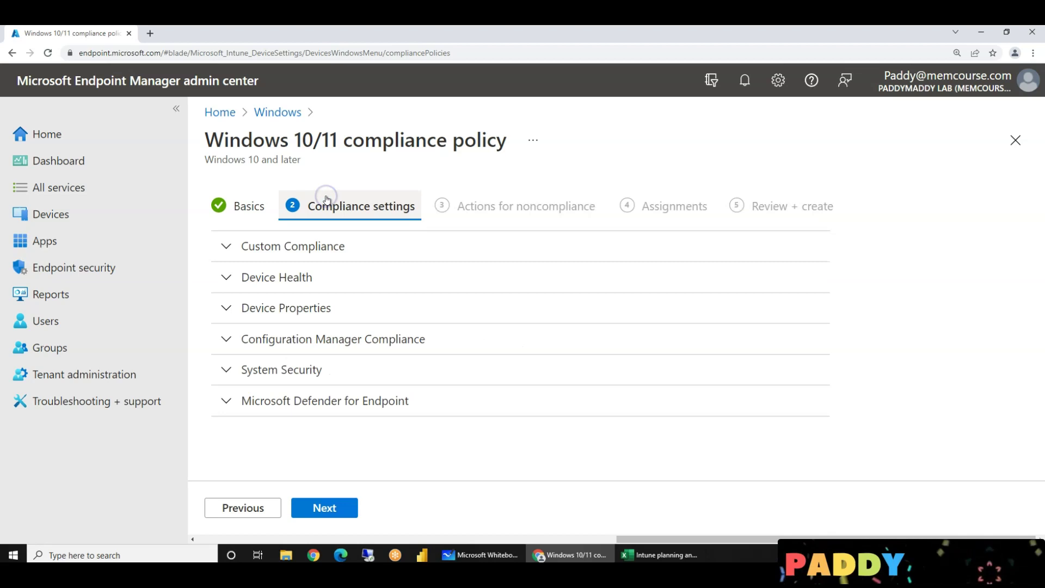
{"action": "left_click", "coordinate": [339, 246]}
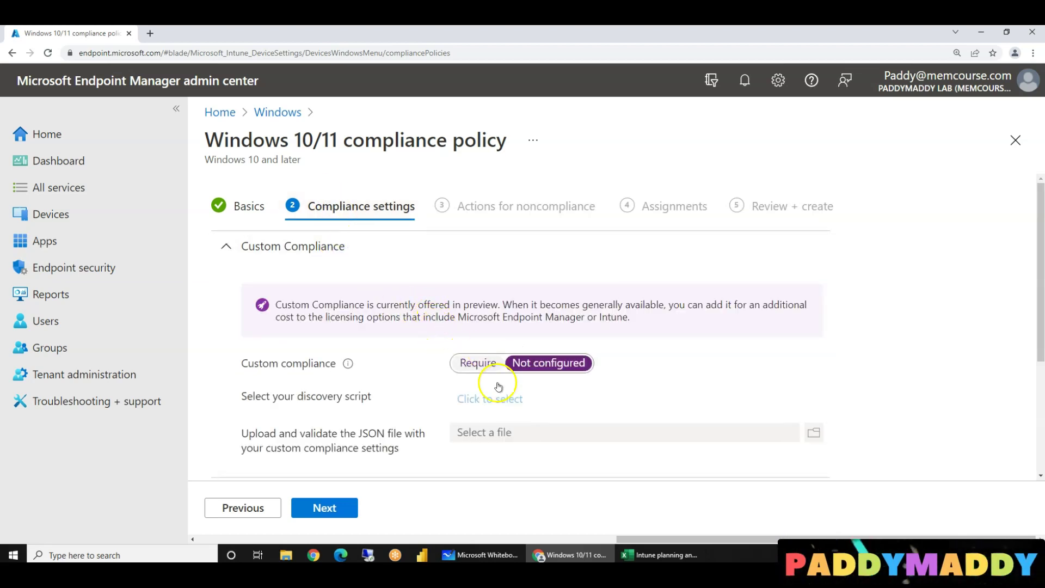
{"action": "scroll", "coordinate": [479, 403], "scroll_direction": "down", "scroll_amount": 2}
{"action": "scroll", "coordinate": [491, 416], "scroll_direction": "down", "scroll_amount": 1}
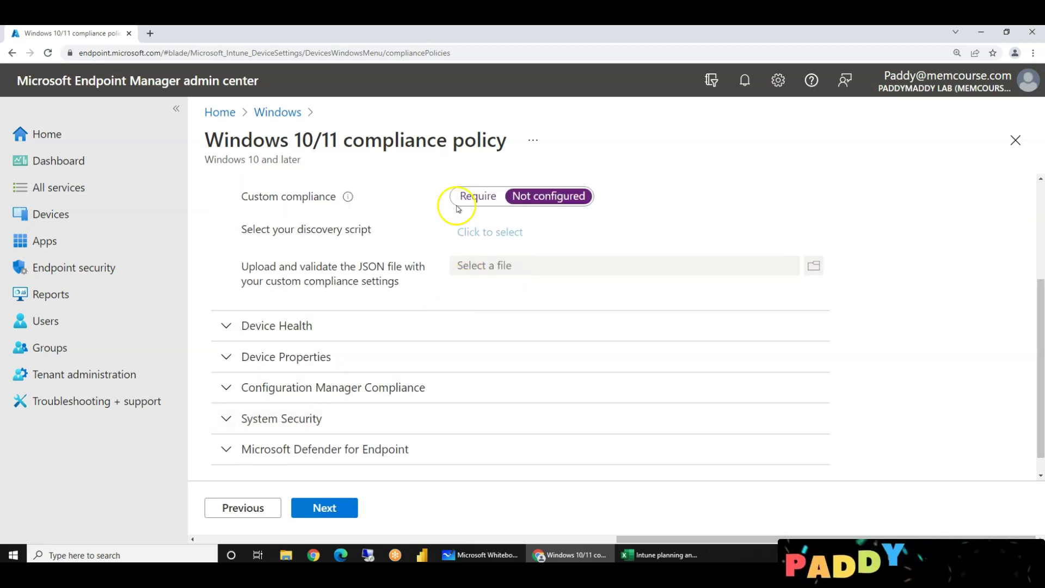
{"action": "scroll", "coordinate": [342, 208], "scroll_direction": "up", "scroll_amount": 2}
{"action": "left_click", "coordinate": [299, 191]}
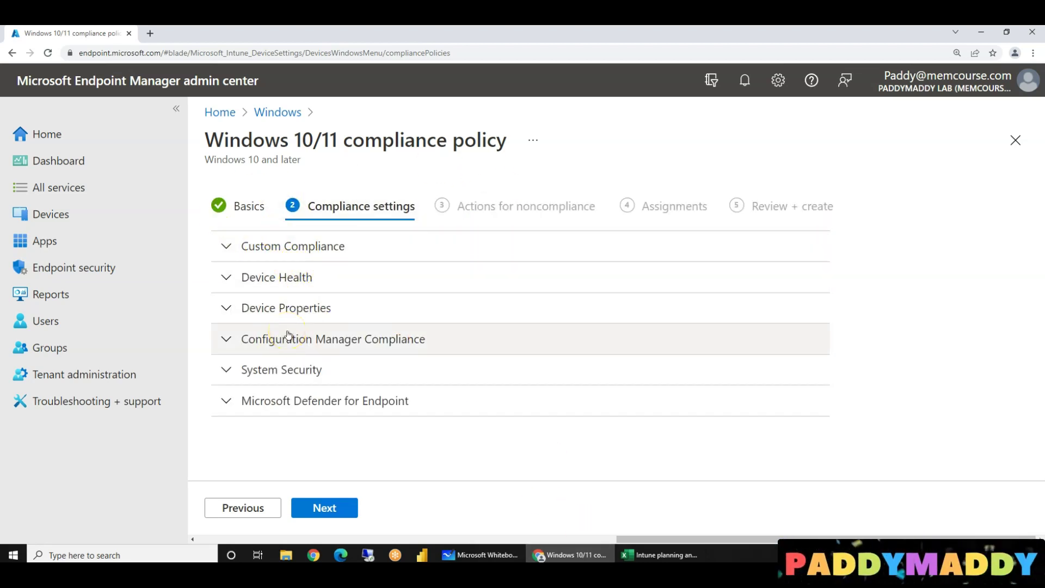
Step: Reopen System Security to confirm Firewall and Antivirus are set to Require
{"action": "left_click_drag", "start_coordinate": [683, 539], "coordinate": [676, 540]}
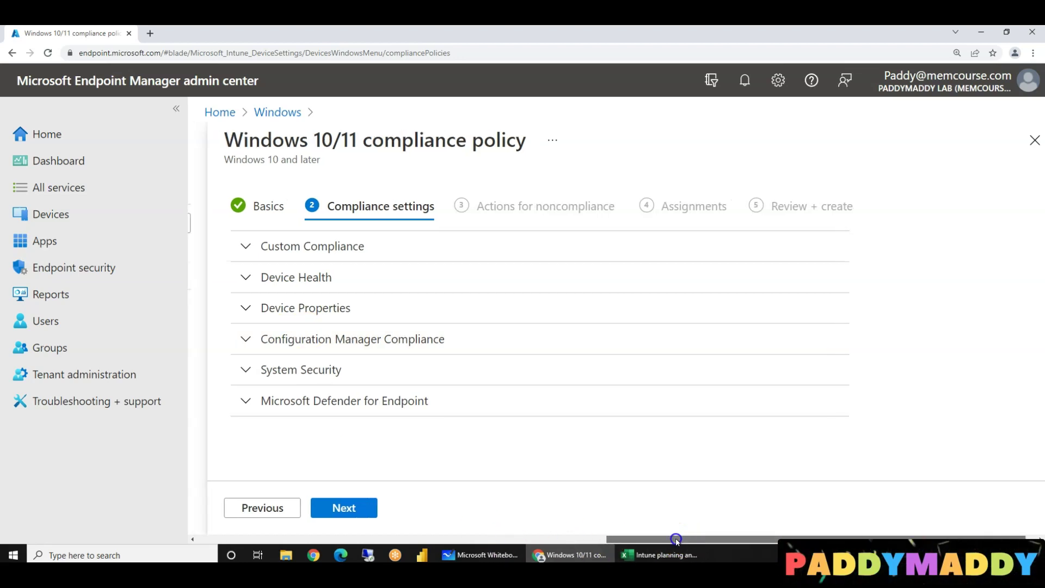
{"action": "left_click", "coordinate": [310, 373]}
{"action": "scroll", "coordinate": [525, 413], "scroll_direction": "down", "scroll_amount": 1}
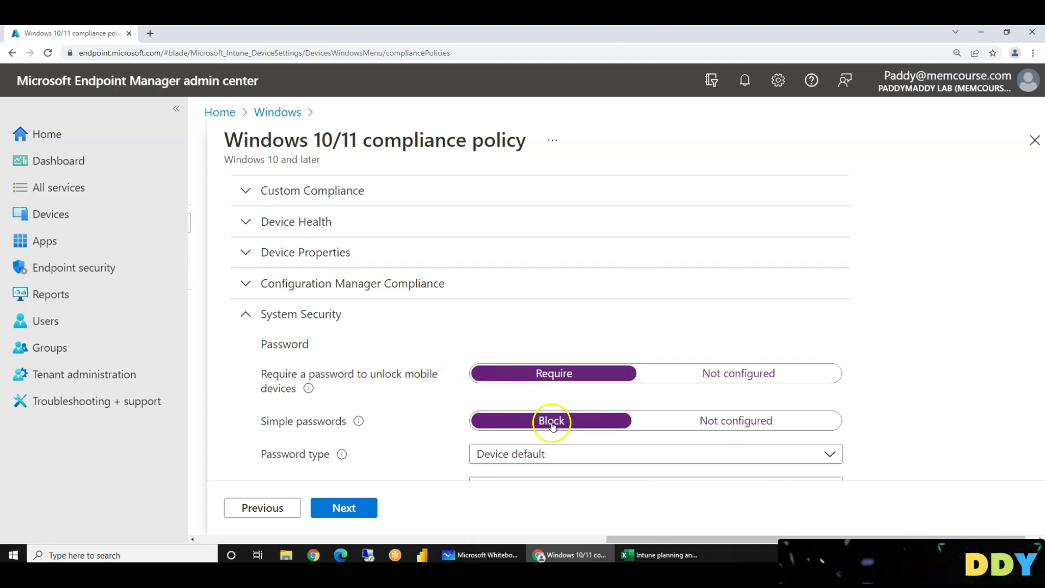
{"action": "scroll", "coordinate": [563, 424], "scroll_direction": "down", "scroll_amount": 3}
{"action": "scroll", "coordinate": [565, 424], "scroll_direction": "down", "scroll_amount": 4}
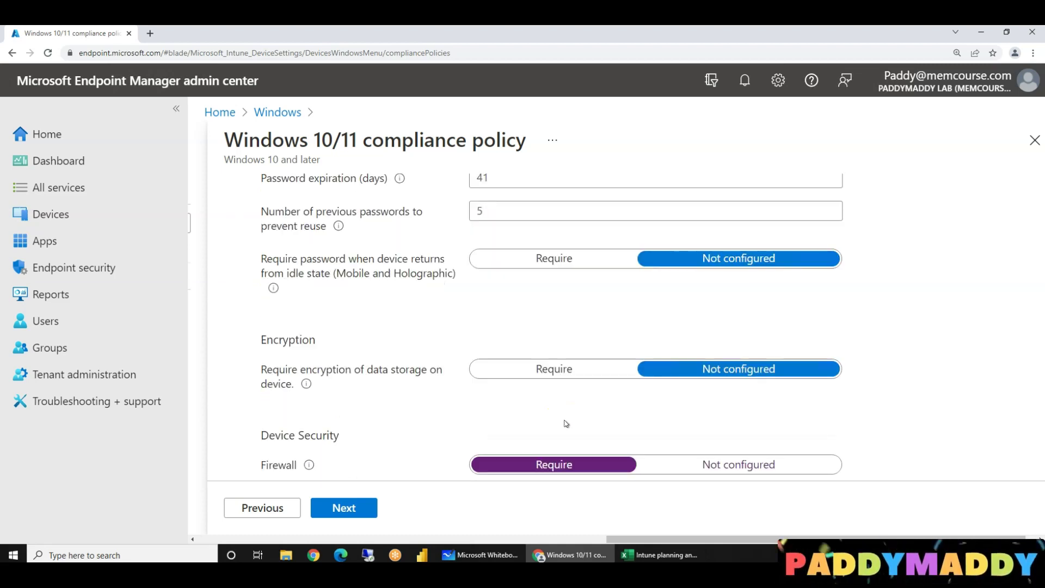
{"action": "scroll", "coordinate": [413, 352], "scroll_direction": "down", "scroll_amount": 3}
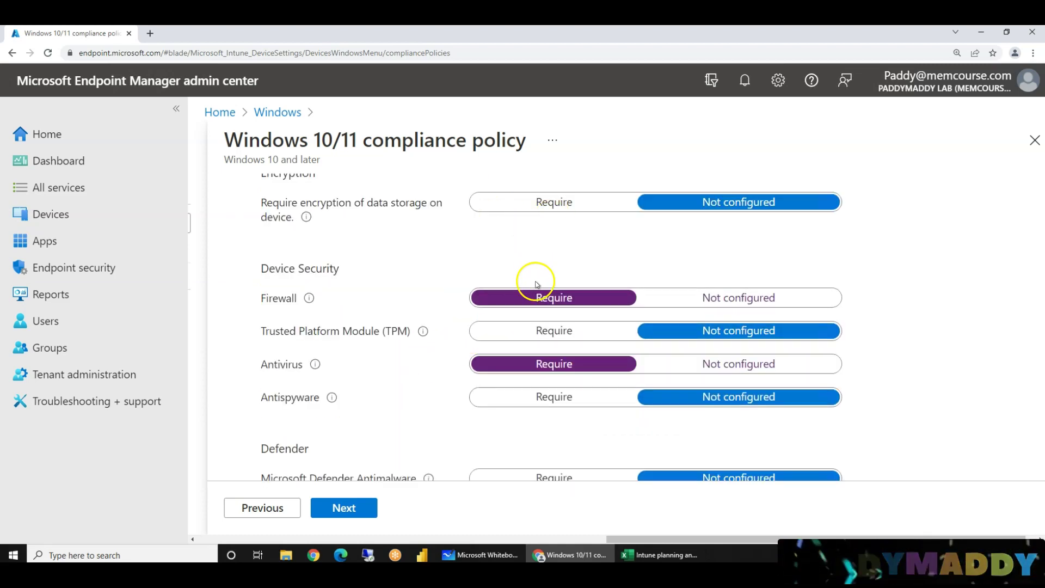
Step: Go to Actions for noncompliance and inspect the available actions list
{"action": "left_click", "coordinate": [363, 521]}
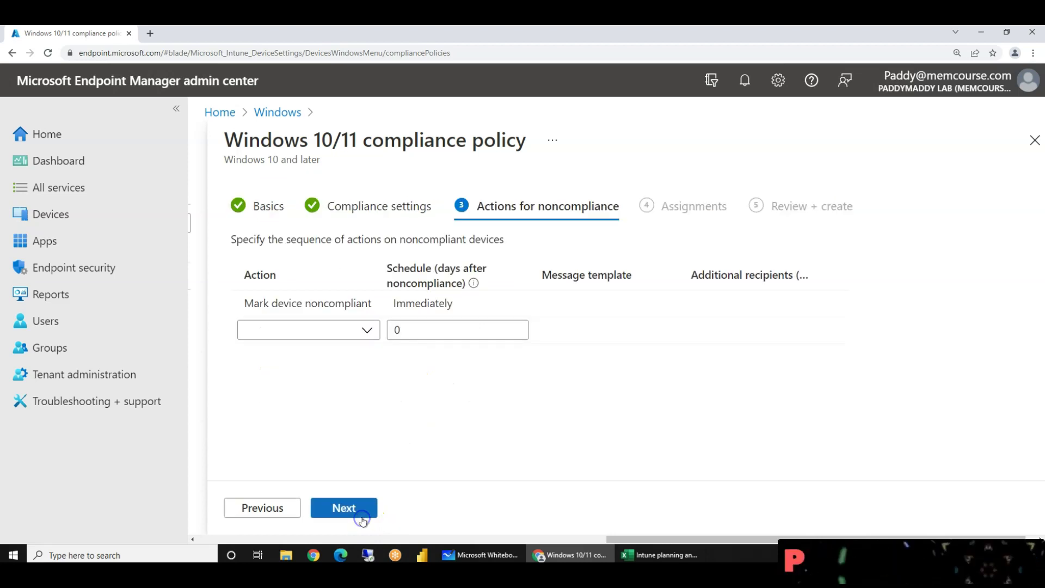
{"action": "left_click", "coordinate": [366, 330]}
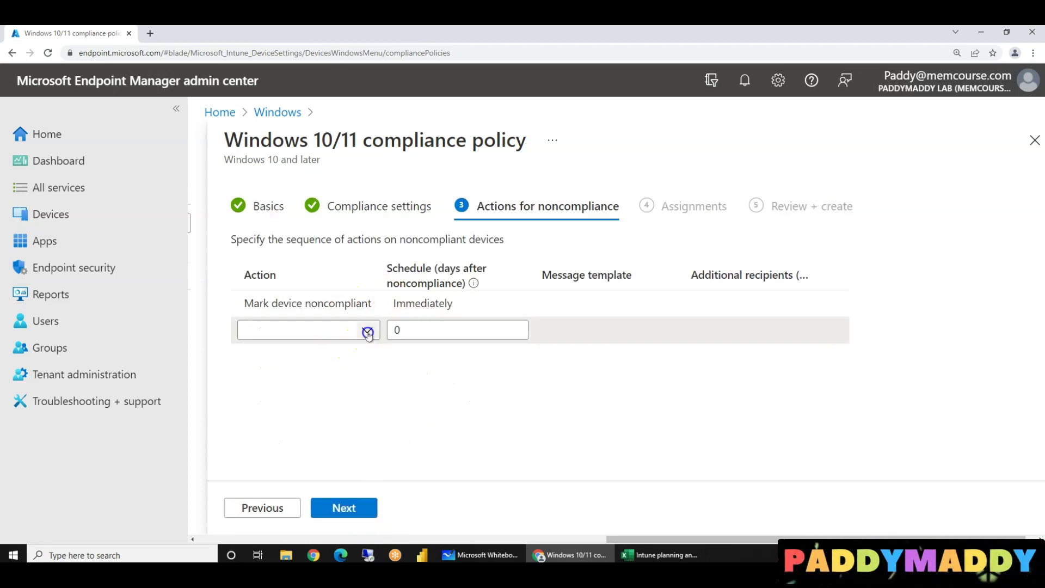
{"action": "left_click", "coordinate": [484, 338]}
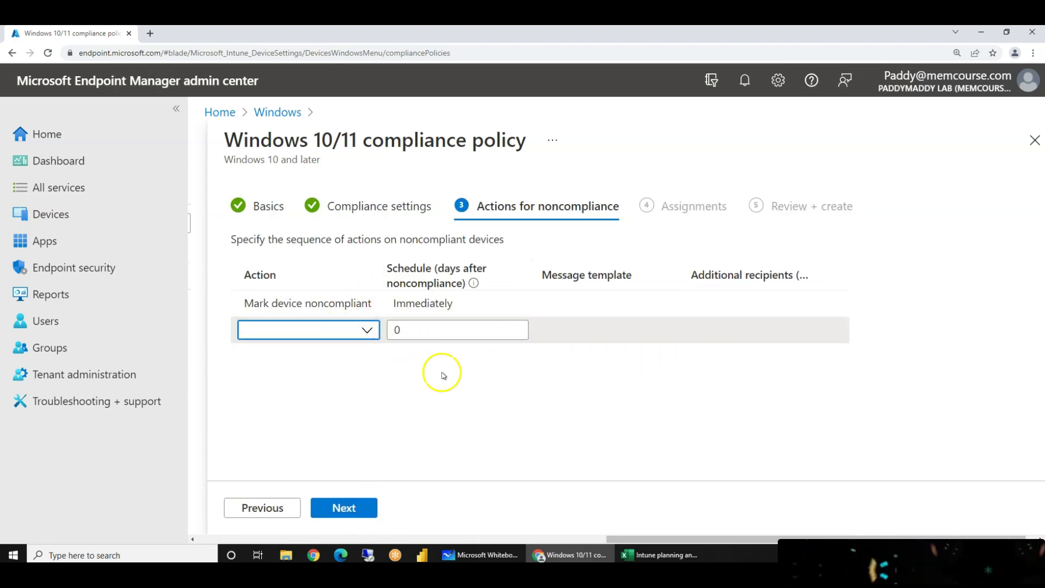
{"action": "left_click", "coordinate": [367, 332]}
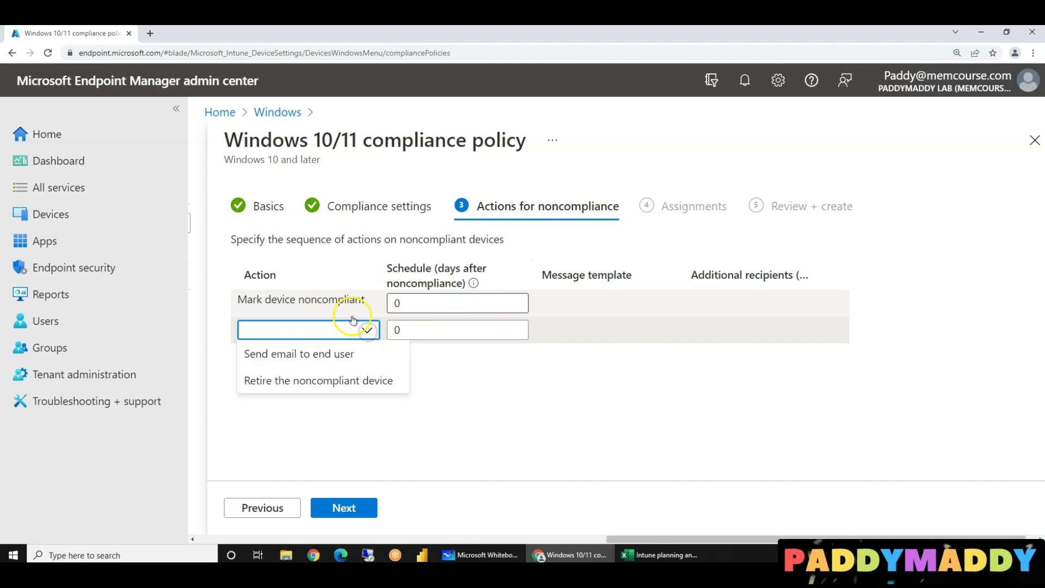
{"action": "left_click", "coordinate": [648, 548]}
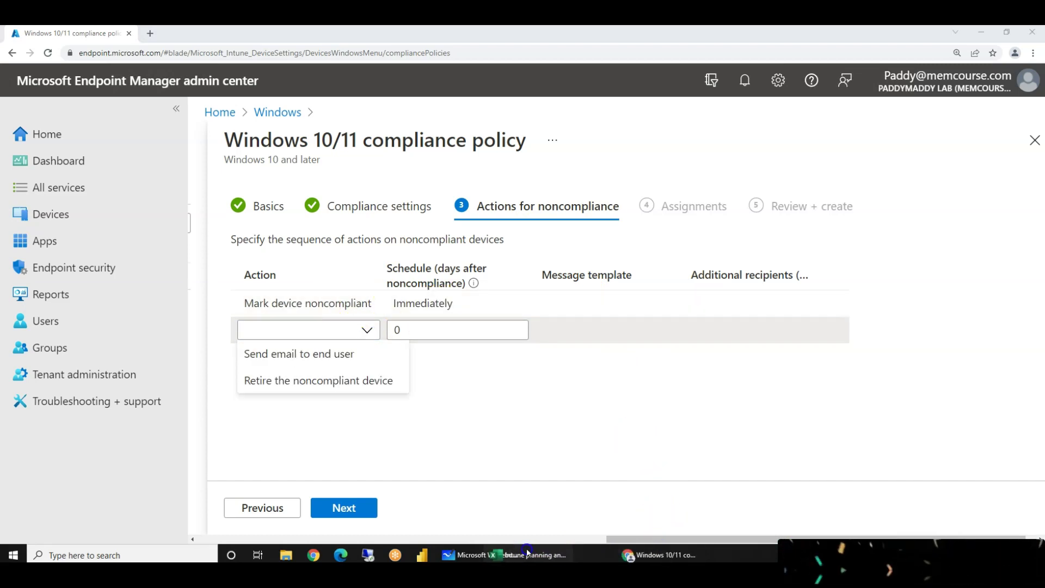
{"action": "left_click_drag", "start_coordinate": [645, 539], "coordinate": [284, 531]}
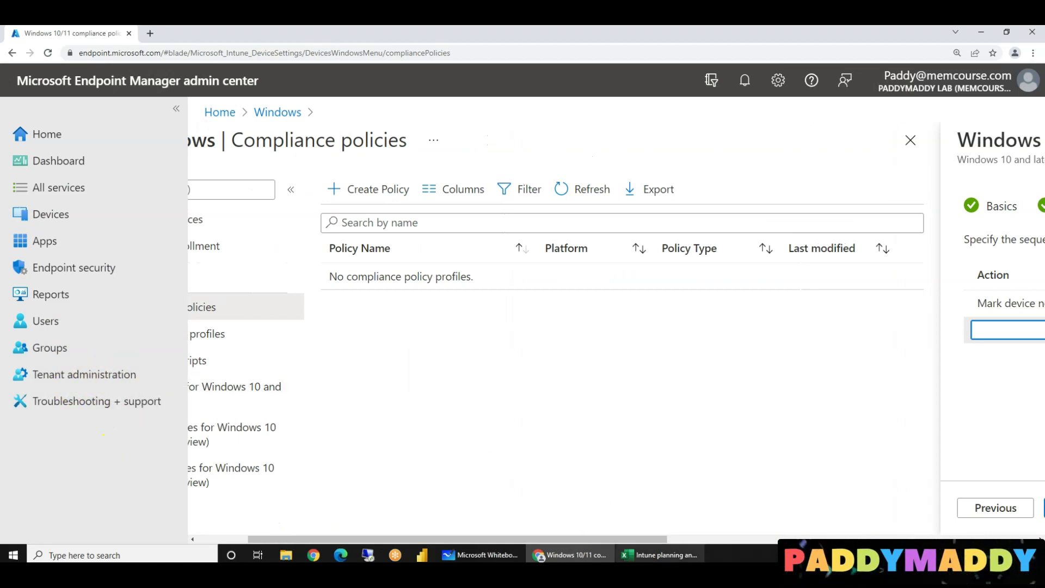
{"action": "left_click_drag", "start_coordinate": [602, 540], "coordinate": [892, 544]}
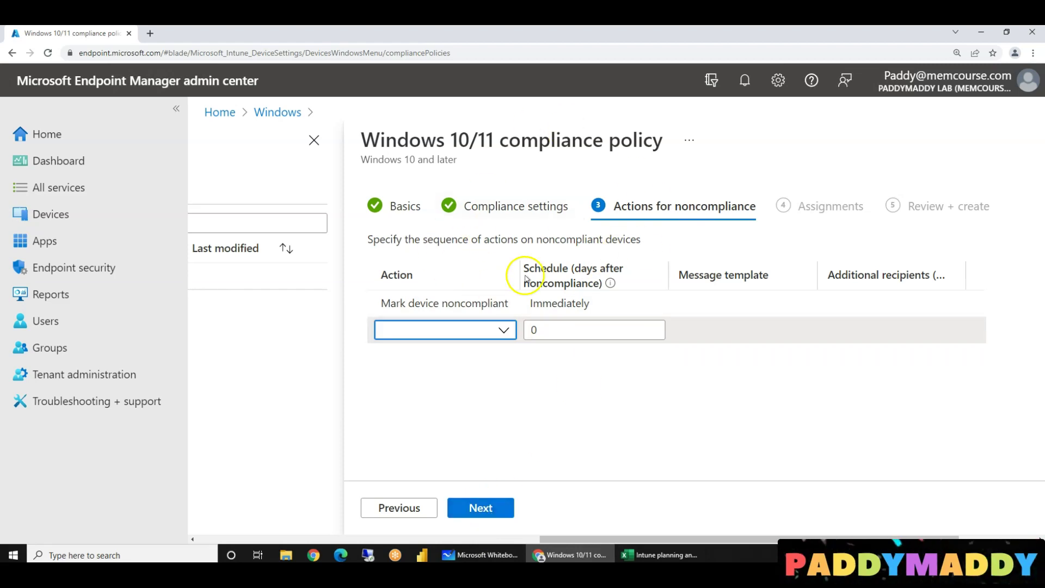
{"action": "left_click_drag", "start_coordinate": [613, 207], "coordinate": [755, 213]}
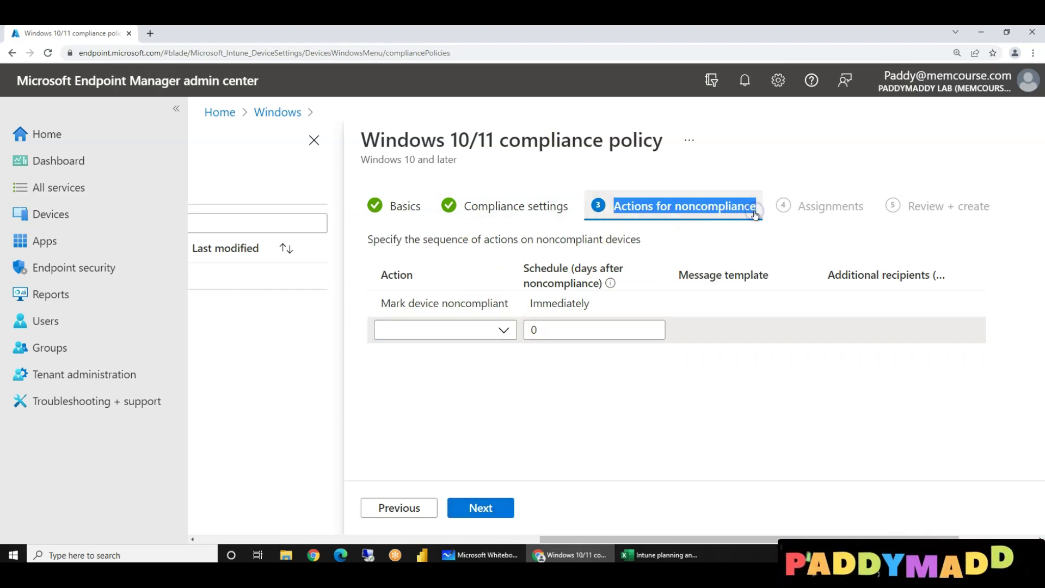
Step: Add then delete a Send email to end user action, and continue past Assignments without groups
{"action": "left_click", "coordinate": [502, 330]}
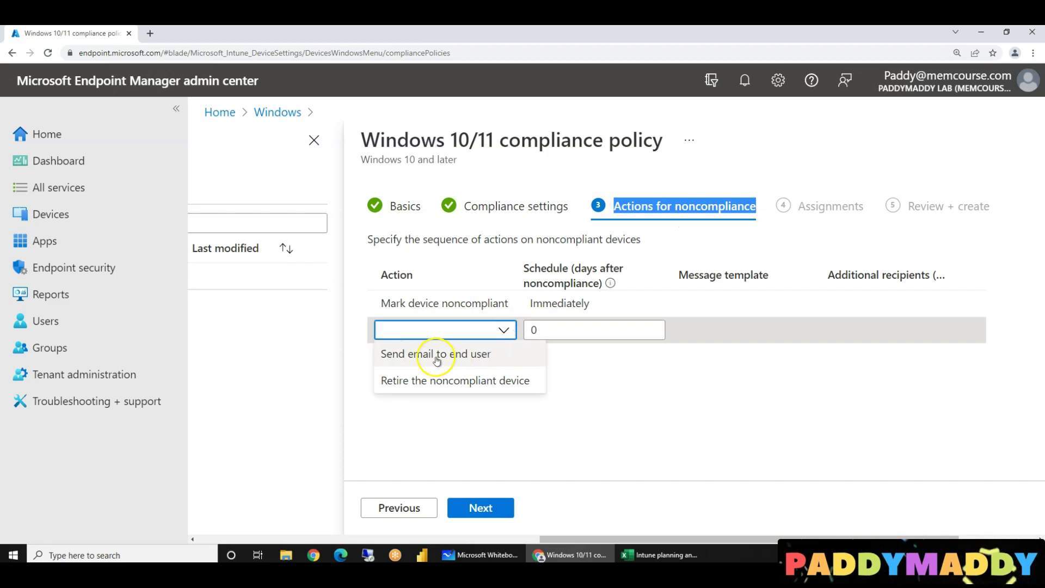
{"action": "left_click", "coordinate": [436, 355]}
{"action": "left_click", "coordinate": [704, 373]}
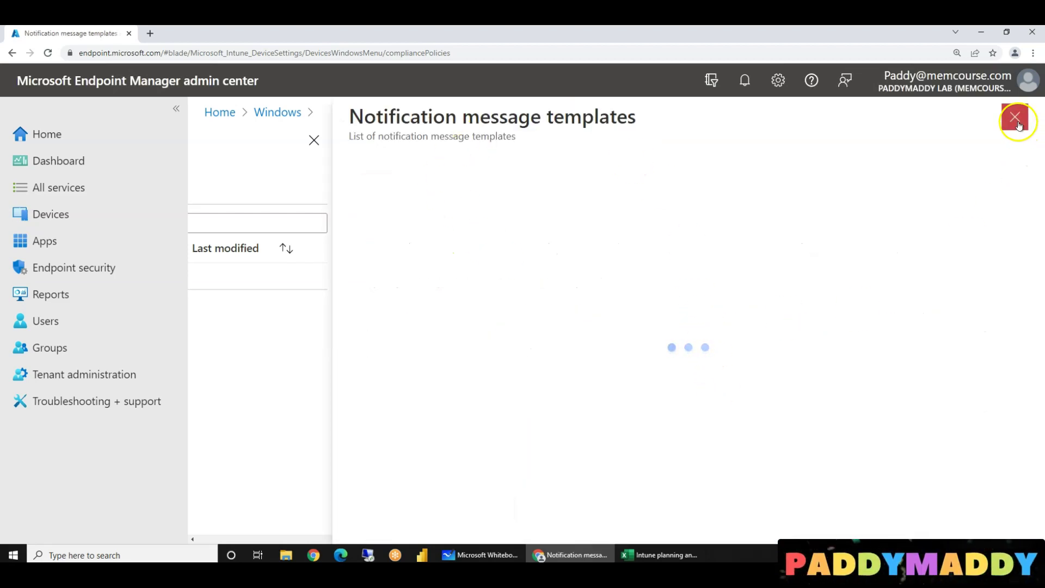
{"action": "left_click", "coordinate": [1016, 117]}
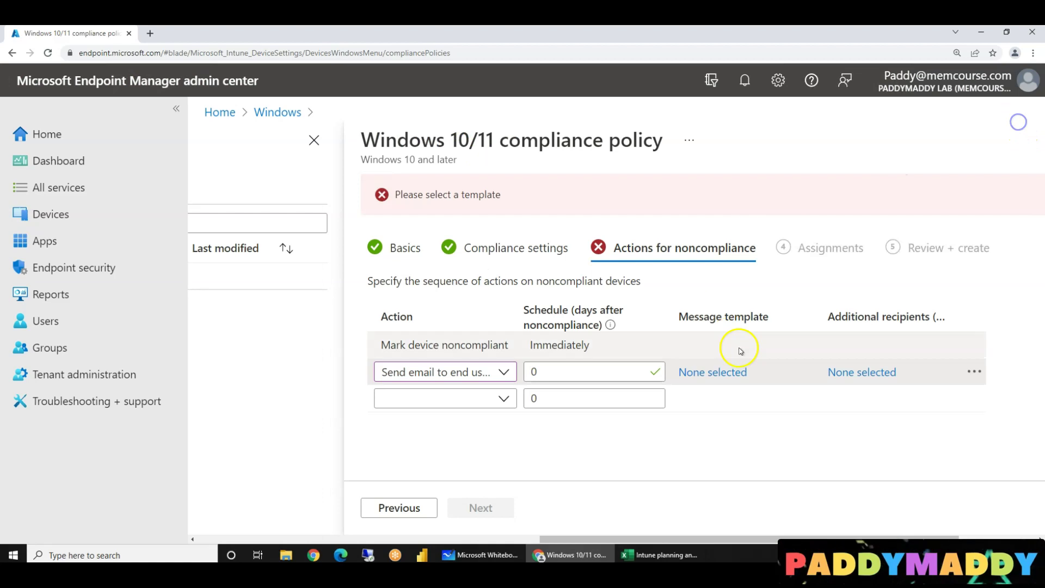
{"action": "left_click", "coordinate": [973, 372]}
{"action": "left_click", "coordinate": [882, 381]}
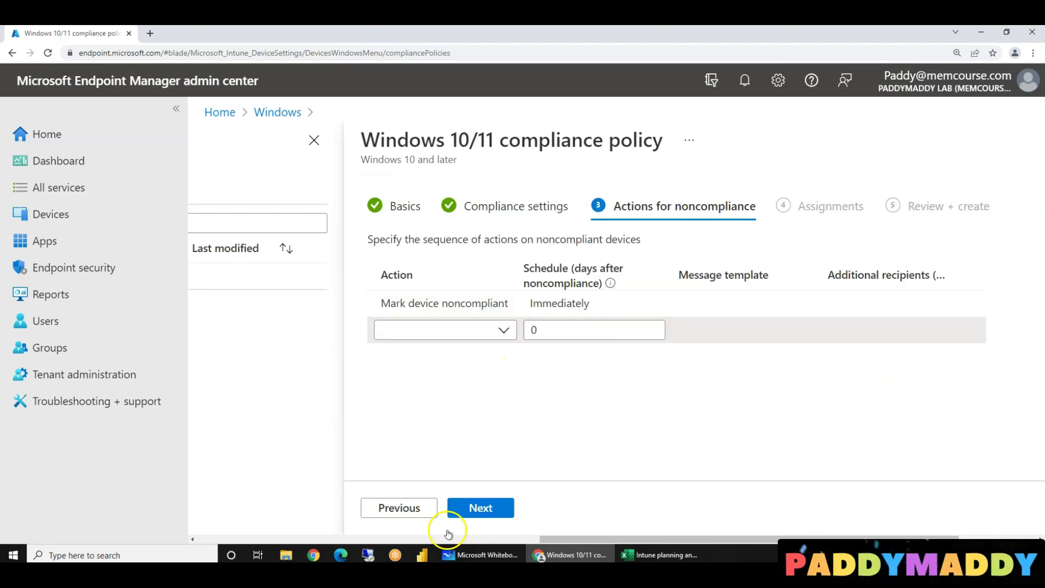
{"action": "left_click", "coordinate": [498, 512]}
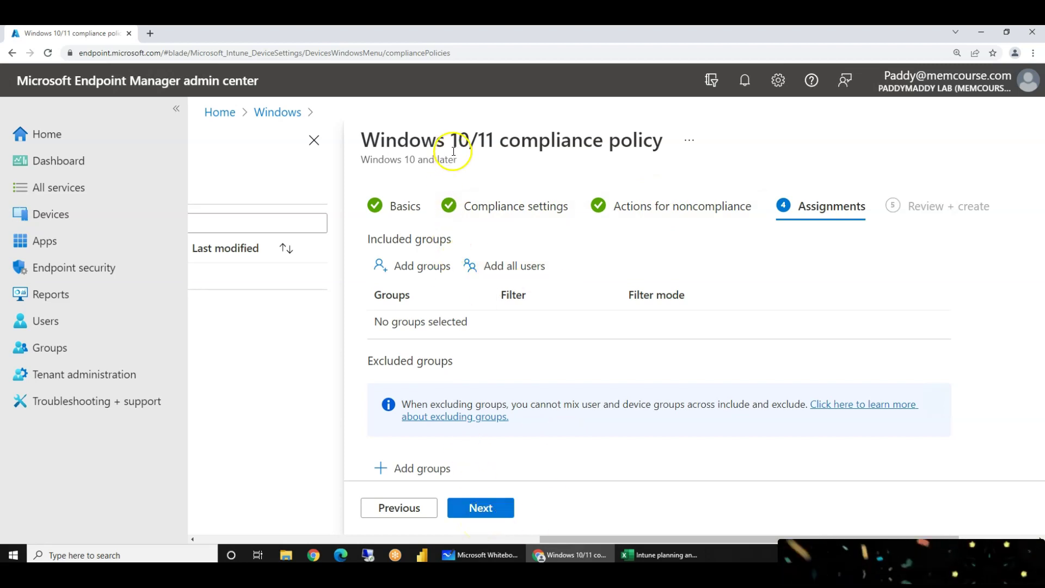
{"action": "left_click", "coordinate": [486, 512]}
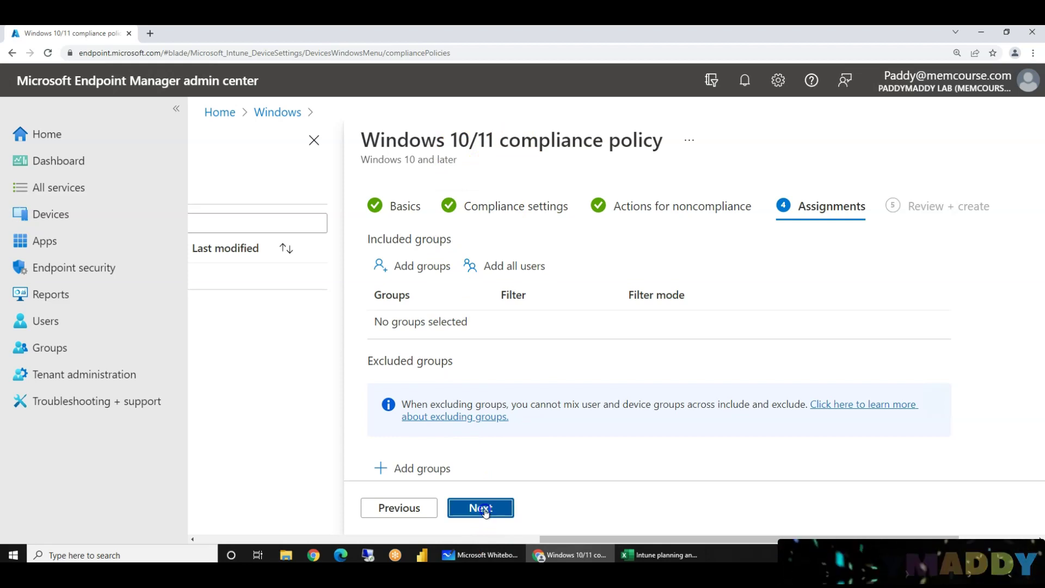
Step: Create the 'Windows | Compliance Policies - BYOD' policy and view its Properties
{"action": "left_click", "coordinate": [486, 511]}
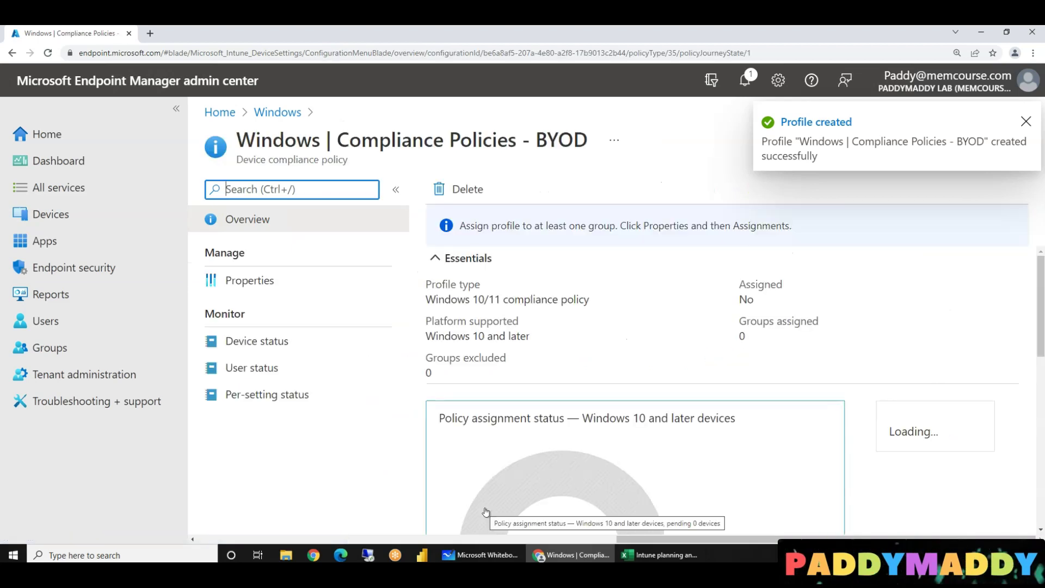
{"action": "left_click", "coordinate": [1027, 124]}
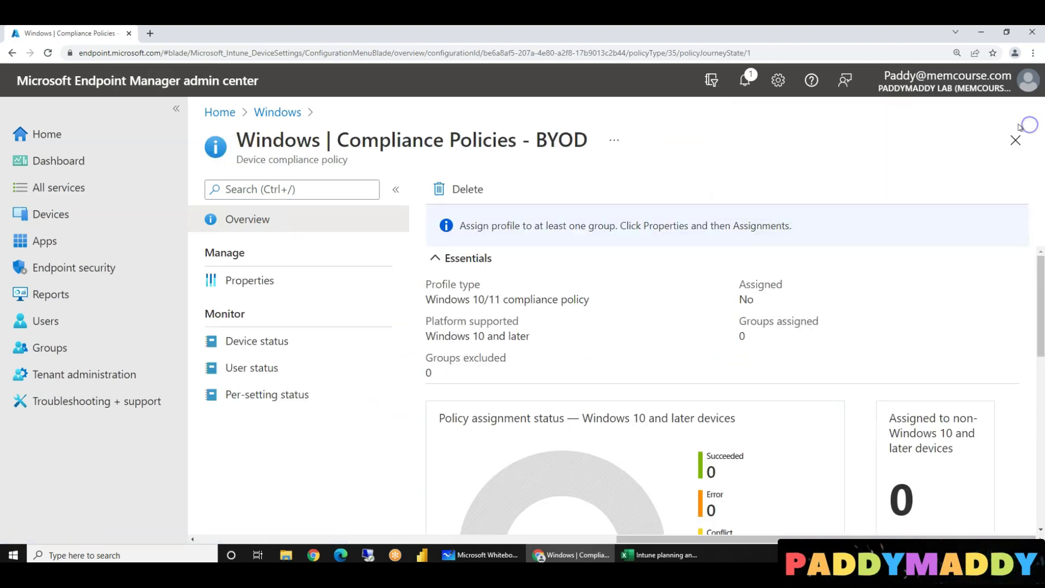
{"action": "left_click", "coordinate": [281, 278]}
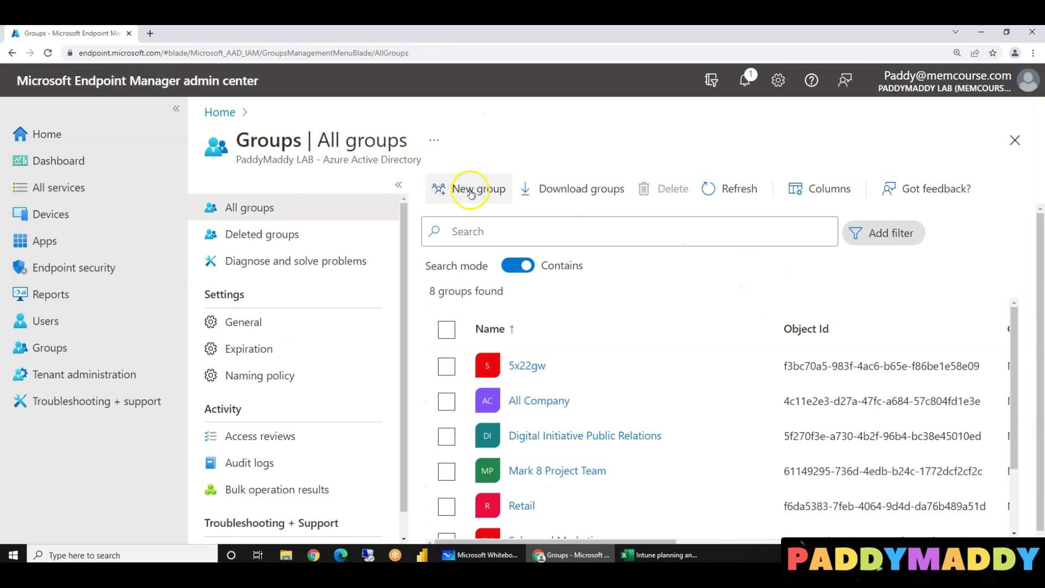
Step: Create Security group Intune-BYOD-Windows-Users with description 'All Windos BYOD Users'
{"action": "left_click", "coordinate": [471, 193]}
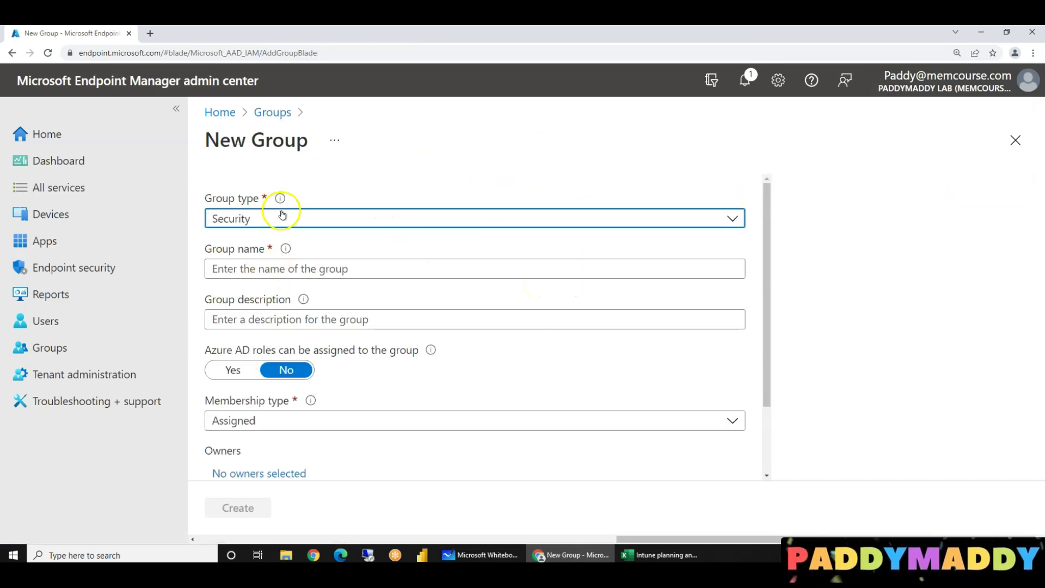
{"action": "left_click", "coordinate": [283, 269]}
{"action": "type", "text": "Intune_BYOD_Windows_Users"}
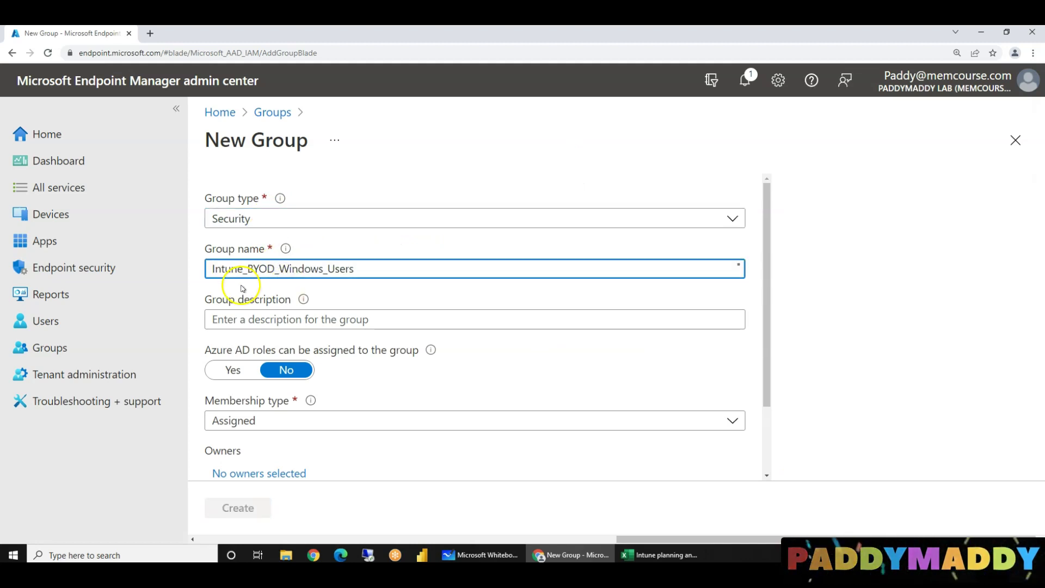
{"action": "key", "text": "BackSpace"}
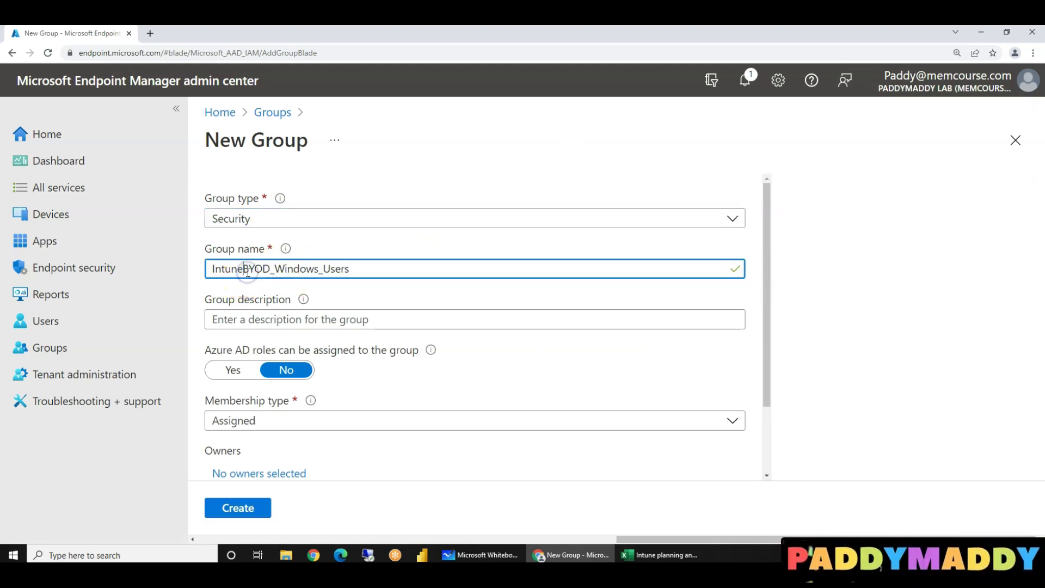
{"action": "type", "text": "-BYOD"}
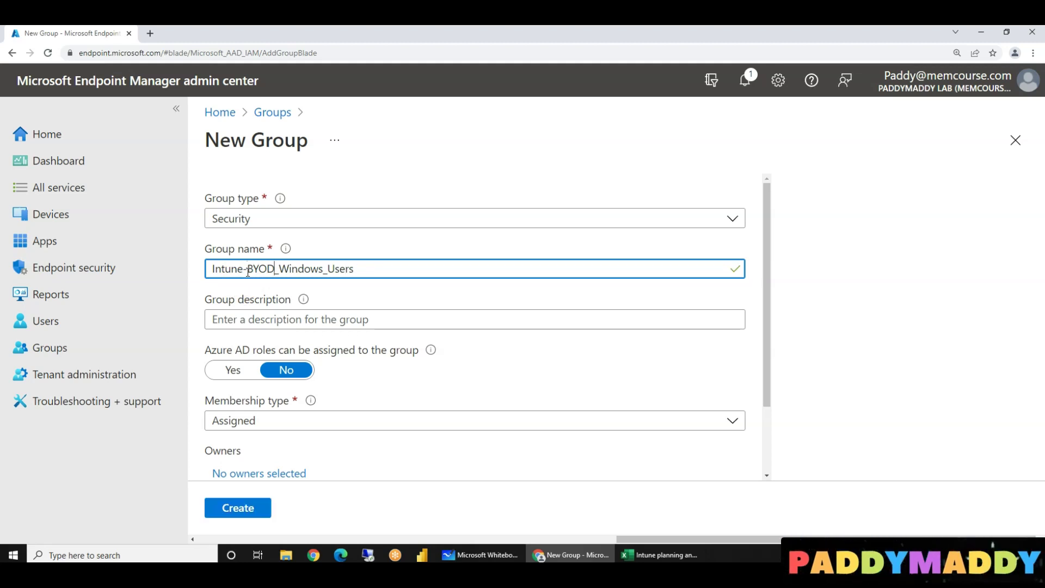
{"action": "type", "text": "-"}
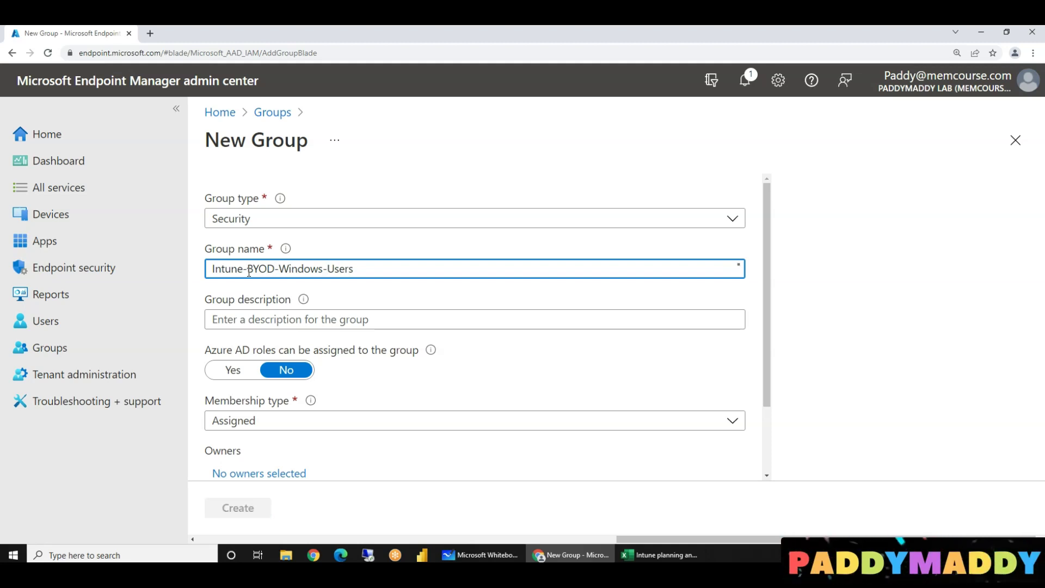
{"action": "left_click", "coordinate": [406, 323]}
{"action": "type", "text": "All Windos BYOD Users"}
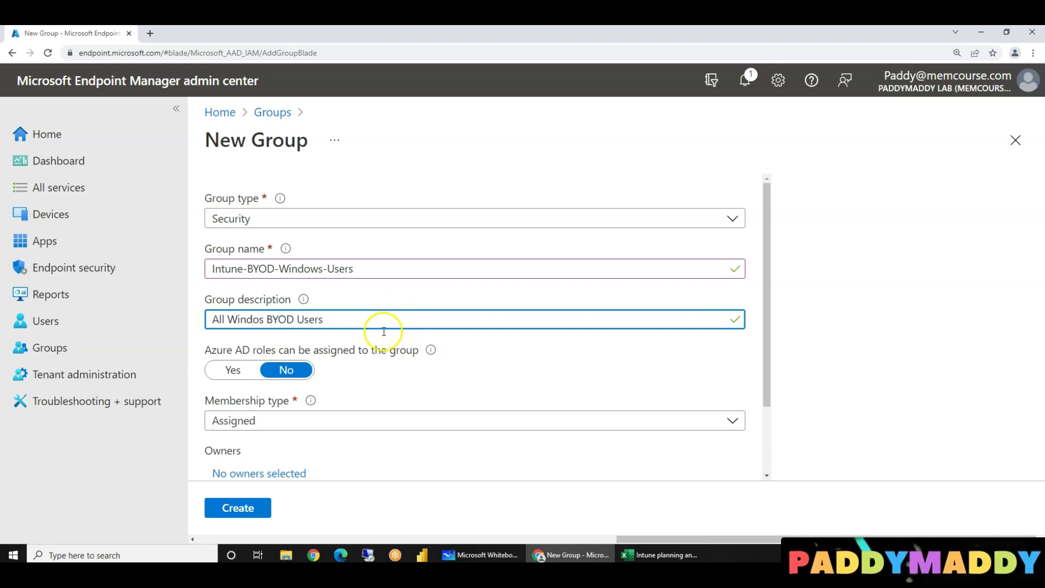
{"action": "scroll", "coordinate": [490, 397], "scroll_direction": "down", "scroll_amount": 2}
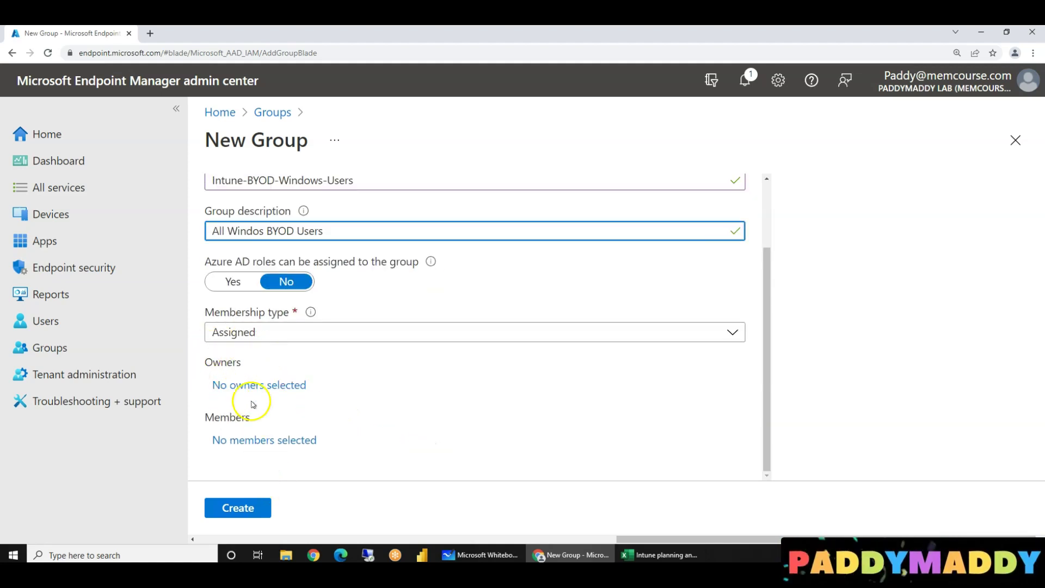
{"action": "left_click", "coordinate": [238, 507]}
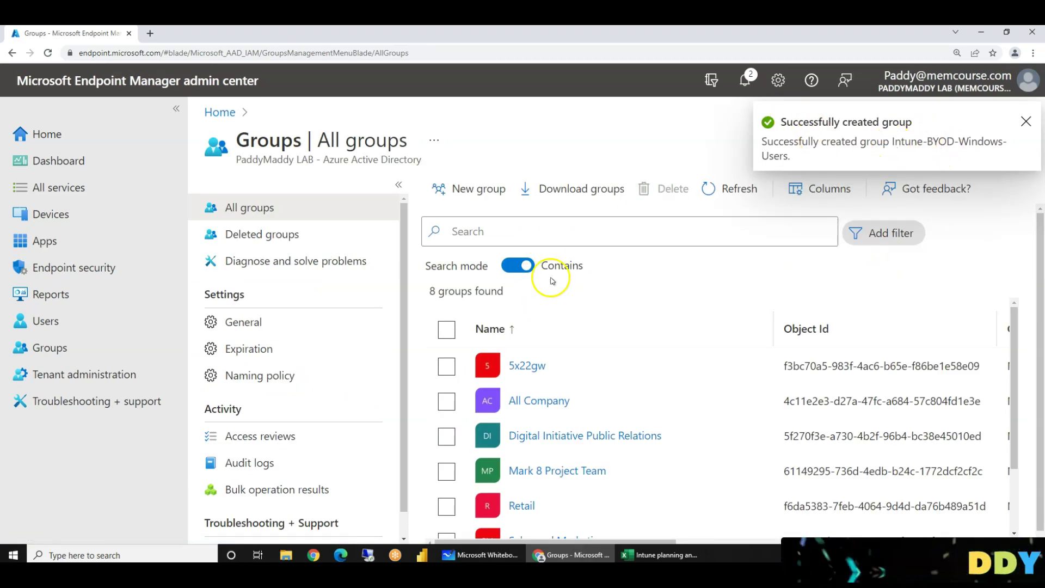
Step: Filter all groups by 'intune' and select the Intune-BYOD-Windows-Users name to copy
{"action": "left_click", "coordinate": [564, 234]}
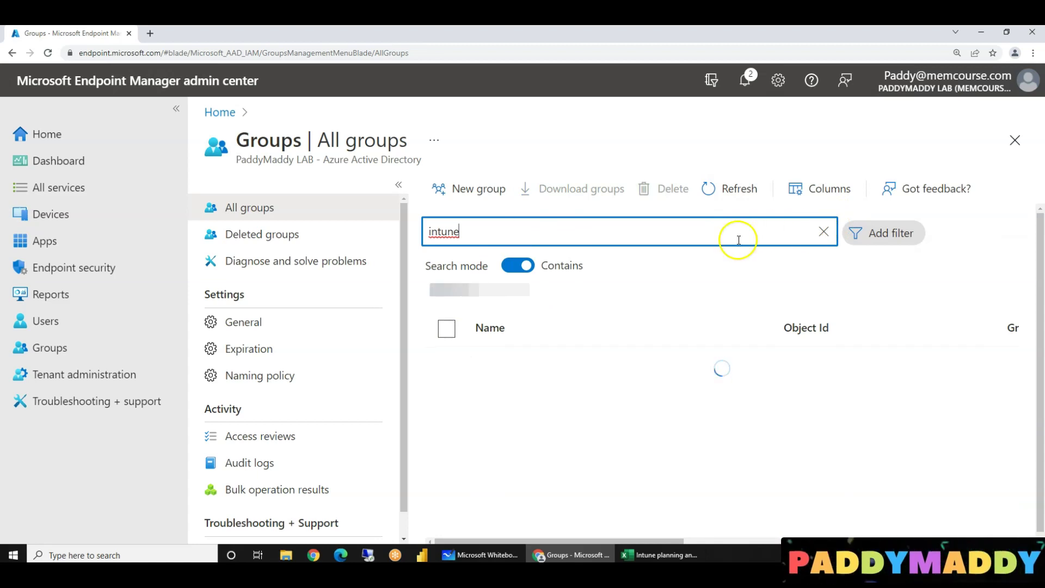
{"action": "left_click", "coordinate": [245, 234]}
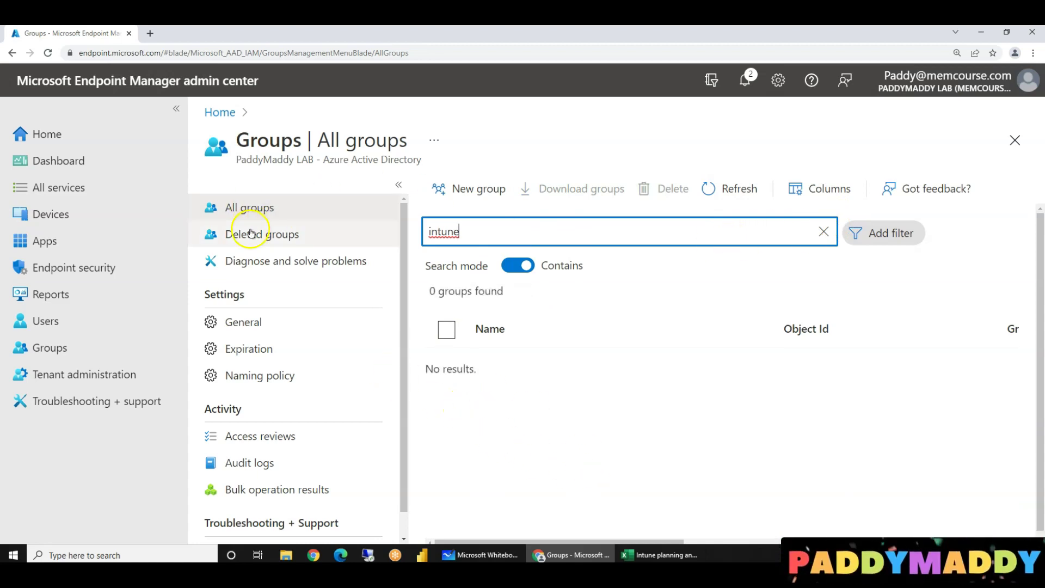
{"action": "left_click", "coordinate": [251, 208]}
{"action": "left_click", "coordinate": [474, 229]}
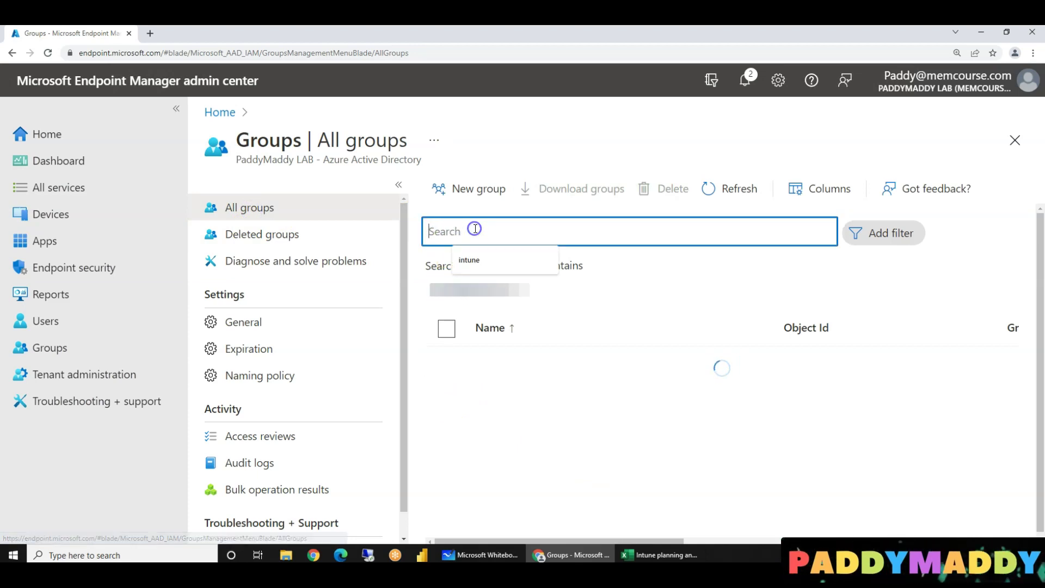
{"action": "type", "text": "intune"}
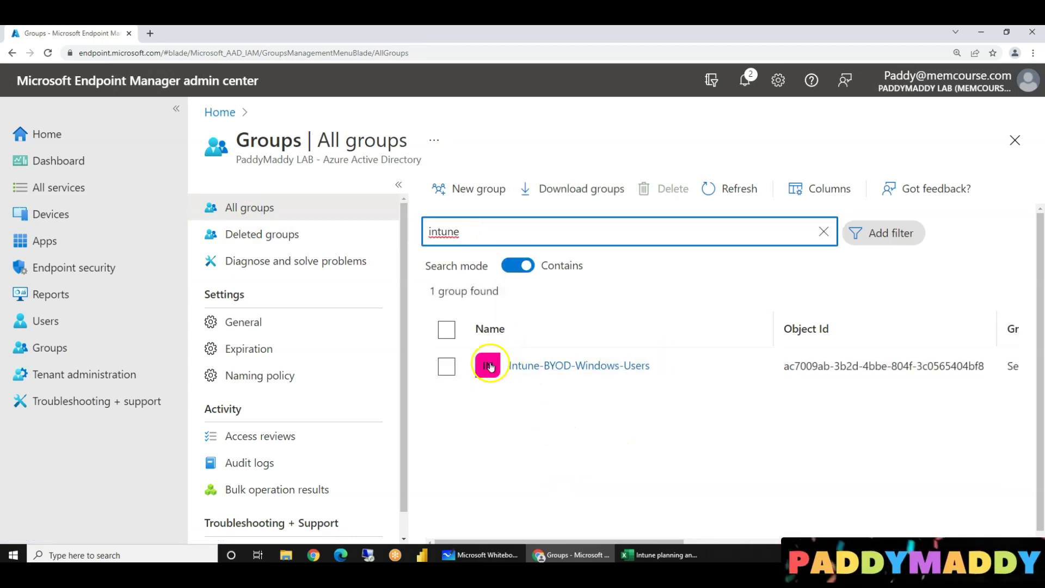
{"action": "left_click", "coordinate": [485, 366]}
{"action": "left_click_drag", "start_coordinate": [485, 366], "coordinate": [655, 369]}
{"action": "key", "text": "ctrl+c"}
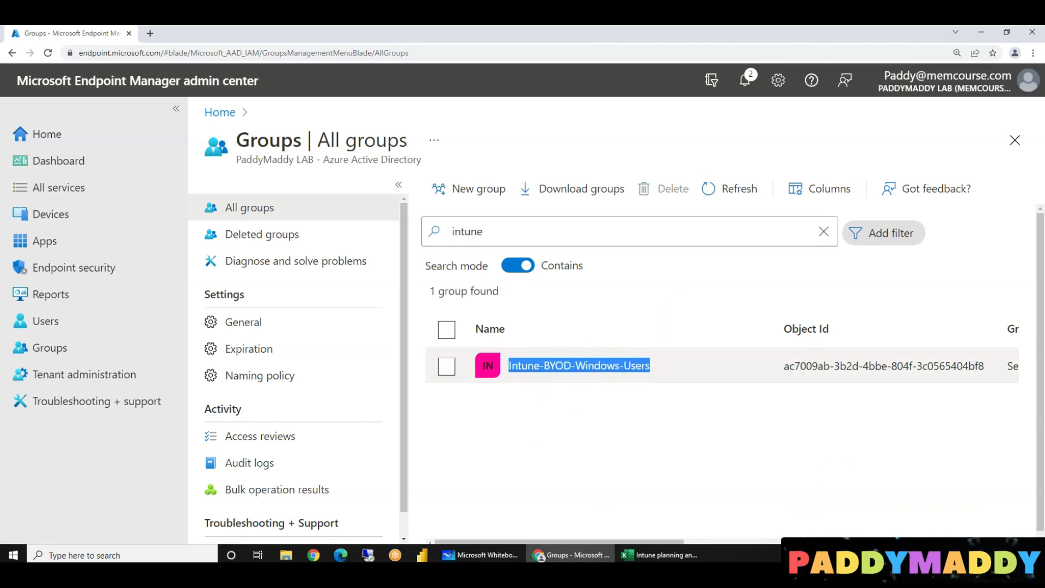
Step: Start a new group named Intune-COD-Windows-Users by pasting the copied BYOD name and editing it
{"action": "left_click", "coordinate": [458, 189]}
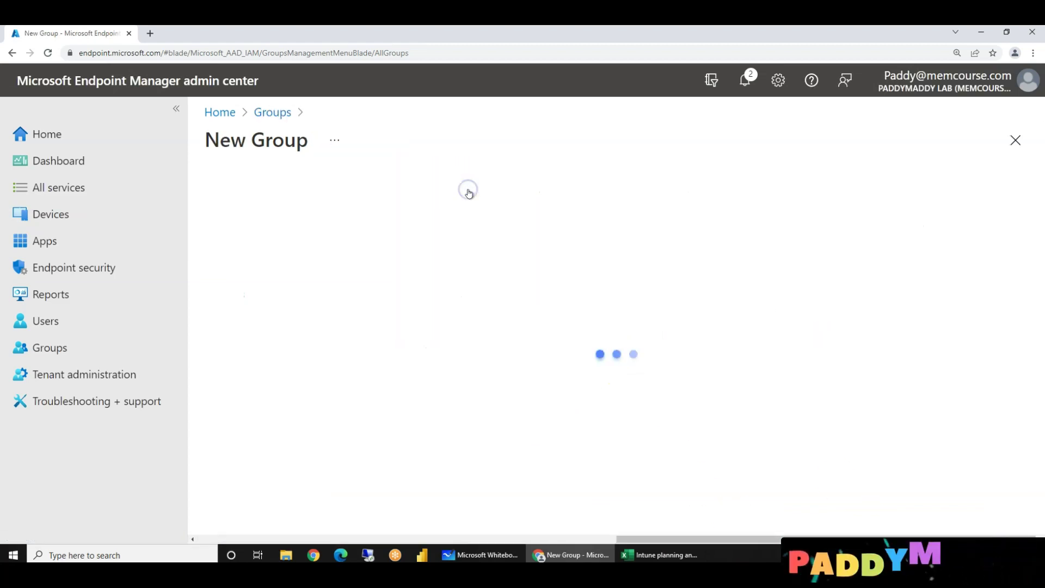
{"action": "left_click", "coordinate": [307, 268]}
{"action": "key", "text": "ctrl+v"}
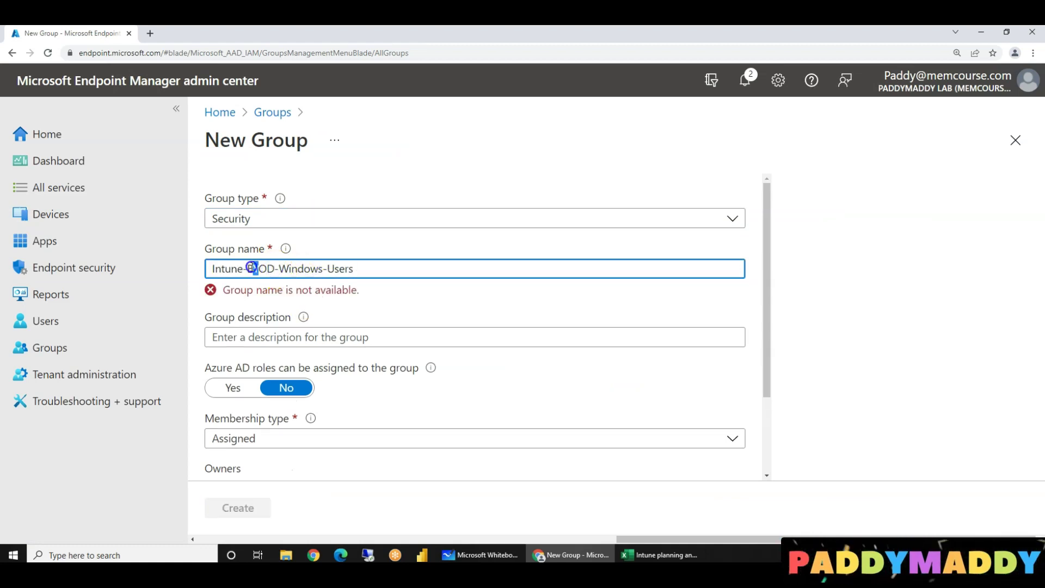
{"action": "type", "text": "C"}
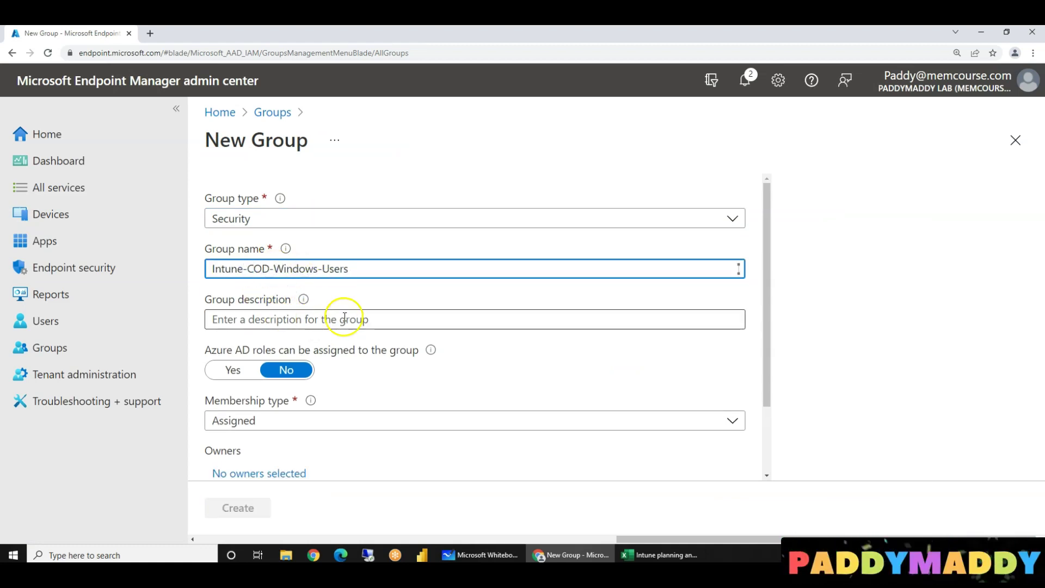
{"action": "triple_click", "coordinate": [359, 271]}
{"action": "left_click", "coordinate": [182, 268]}
Step: Give it the description 'All Intune Windows users with Company Owned Devices' and create it
{"action": "left_click", "coordinate": [322, 316]}
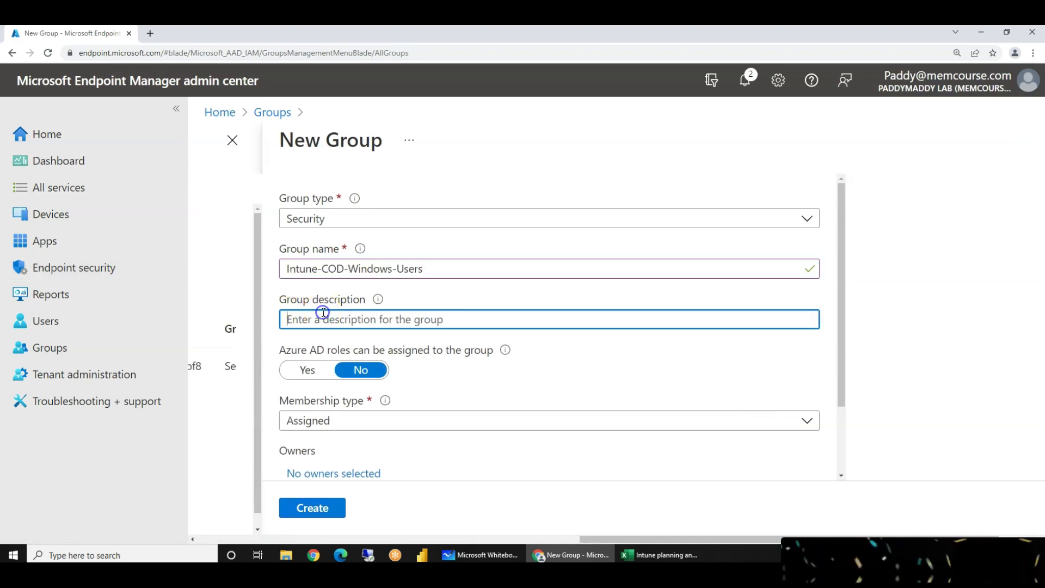
{"action": "type", "text": "Intune-COD-Windows-Users"}
{"action": "type", "text": "All Intune"}
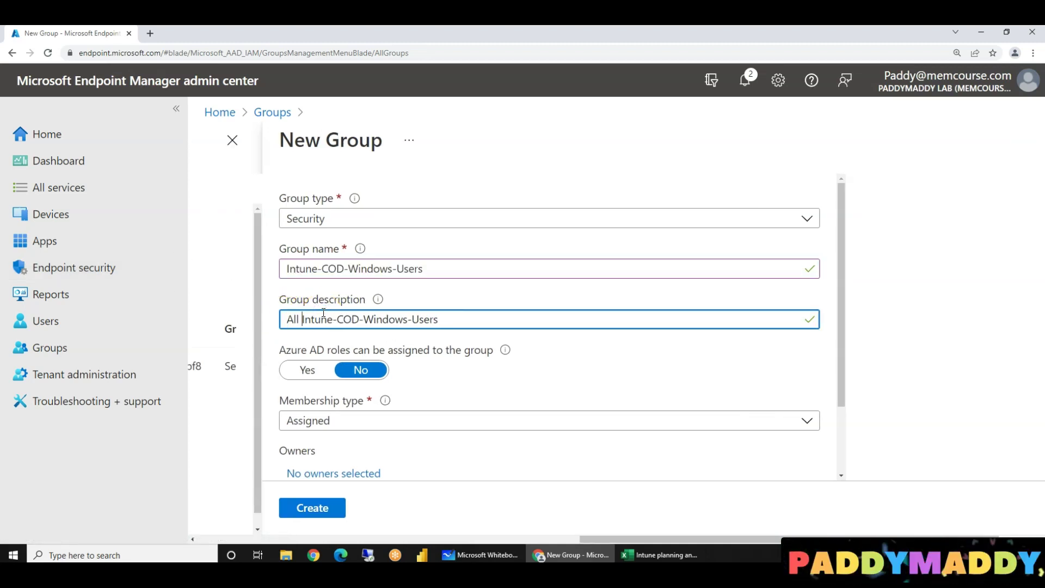
{"action": "type", "text": " u"}
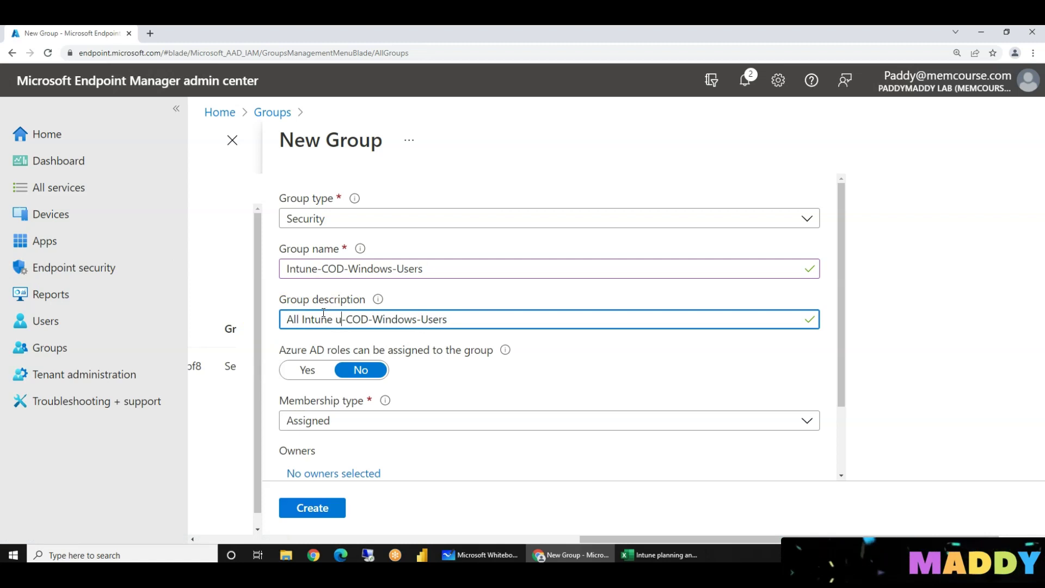
{"action": "type", "text": "sers w"}
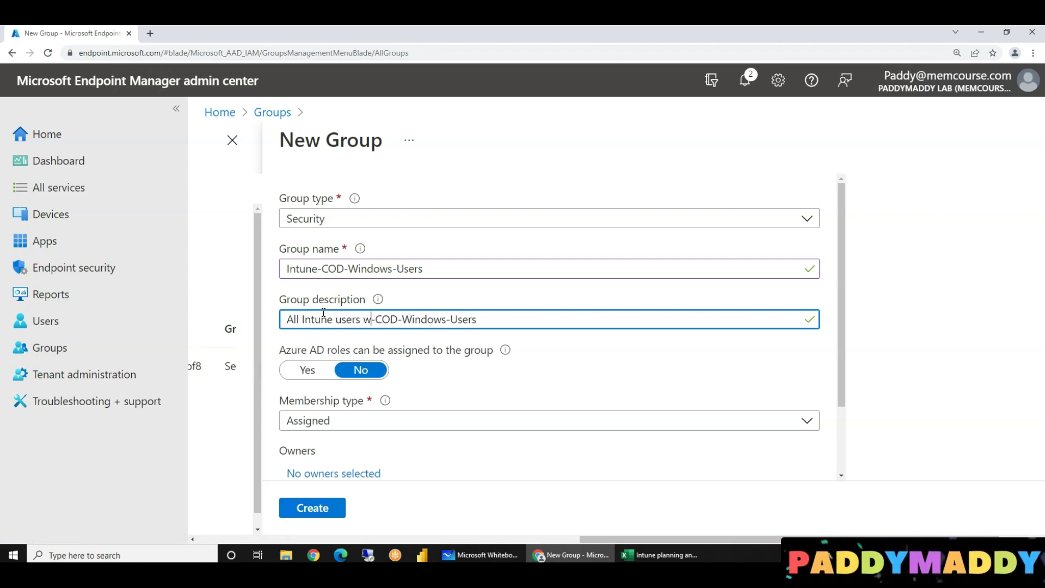
{"action": "type", "text": "ith Co"}
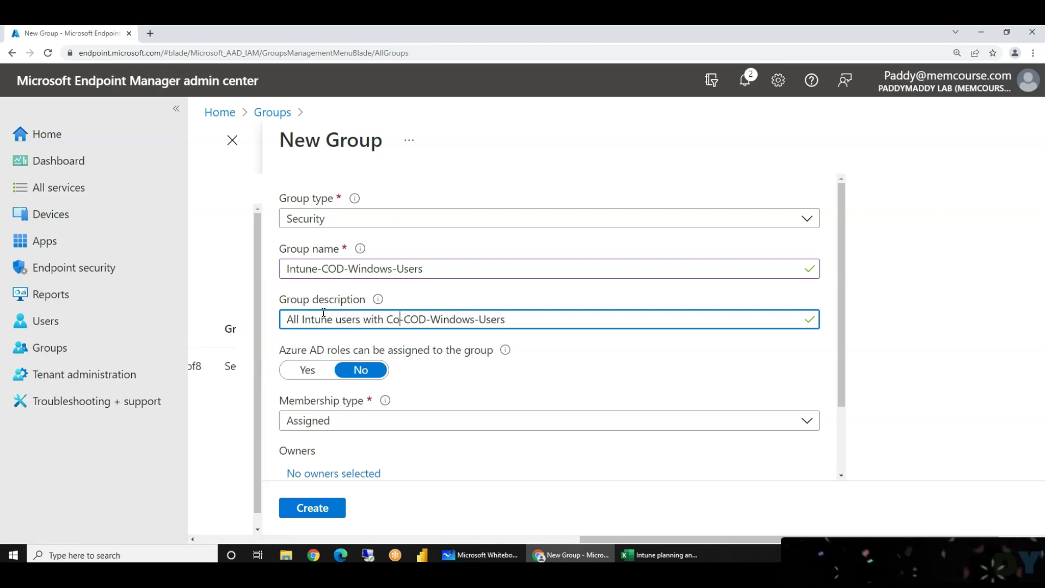
{"action": "type", "text": "mpany Owned "}
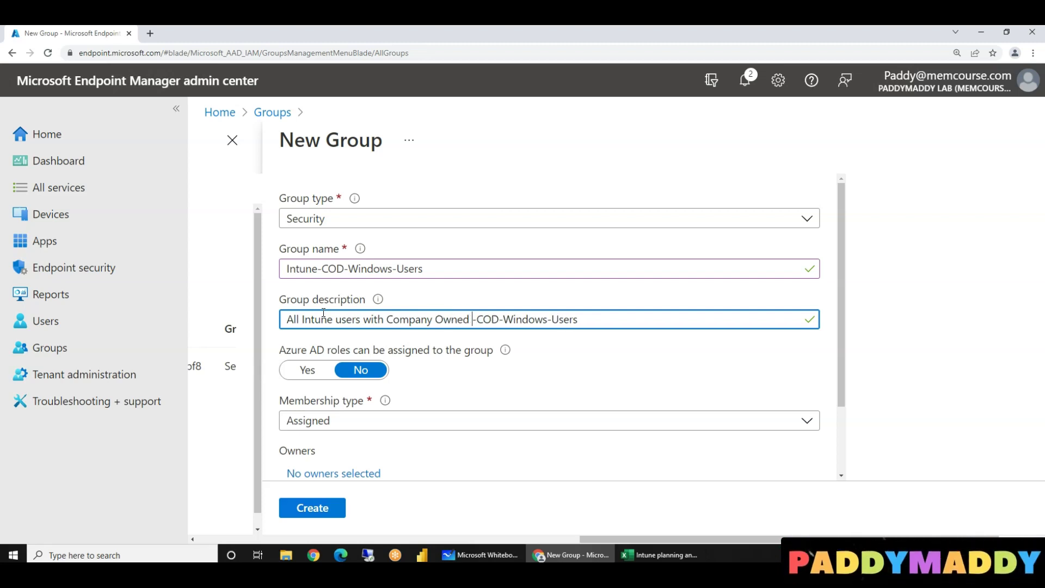
{"action": "type", "text": "Devices"}
{"action": "key", "text": "shift+End"}
{"action": "key", "text": "Delete"}
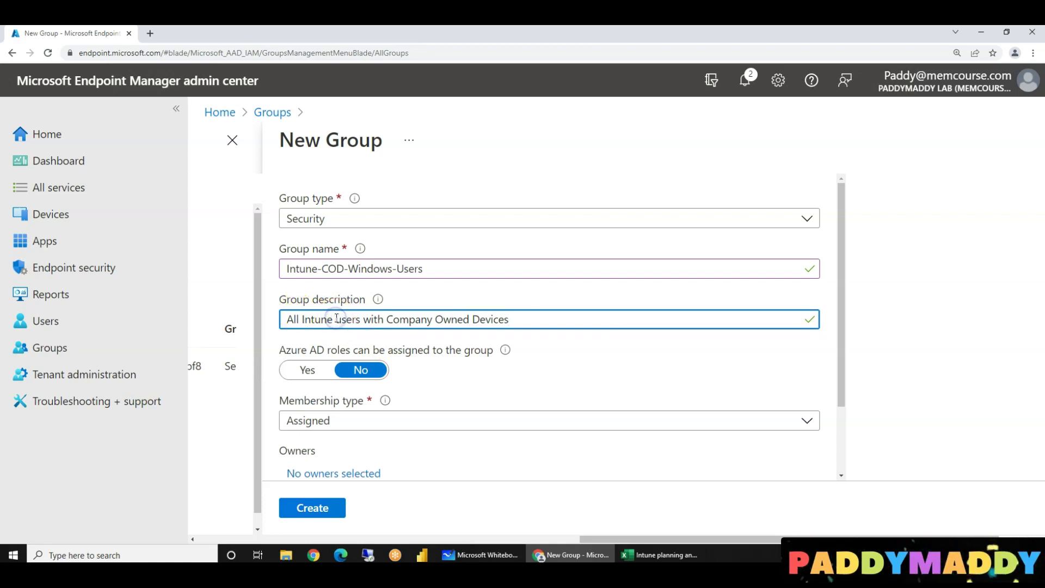
{"action": "type", "text": "Windows u"}
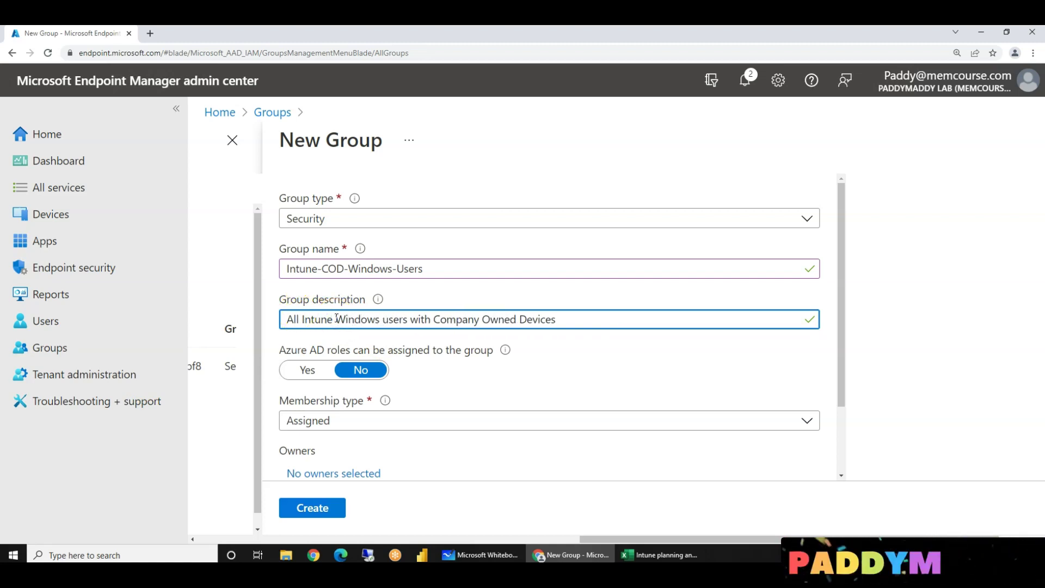
{"action": "scroll", "coordinate": [408, 375], "scroll_direction": "down", "scroll_amount": 2}
{"action": "left_click", "coordinate": [329, 506]}
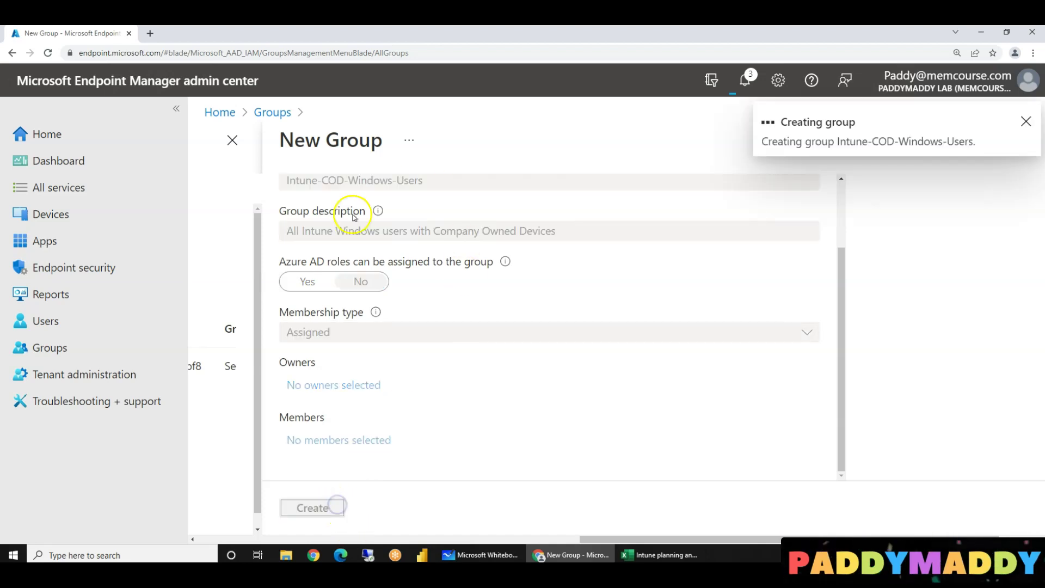
Step: Dismiss the notification and open the properties of the BYOD Windows compliance policy
{"action": "left_click", "coordinate": [1027, 122]}
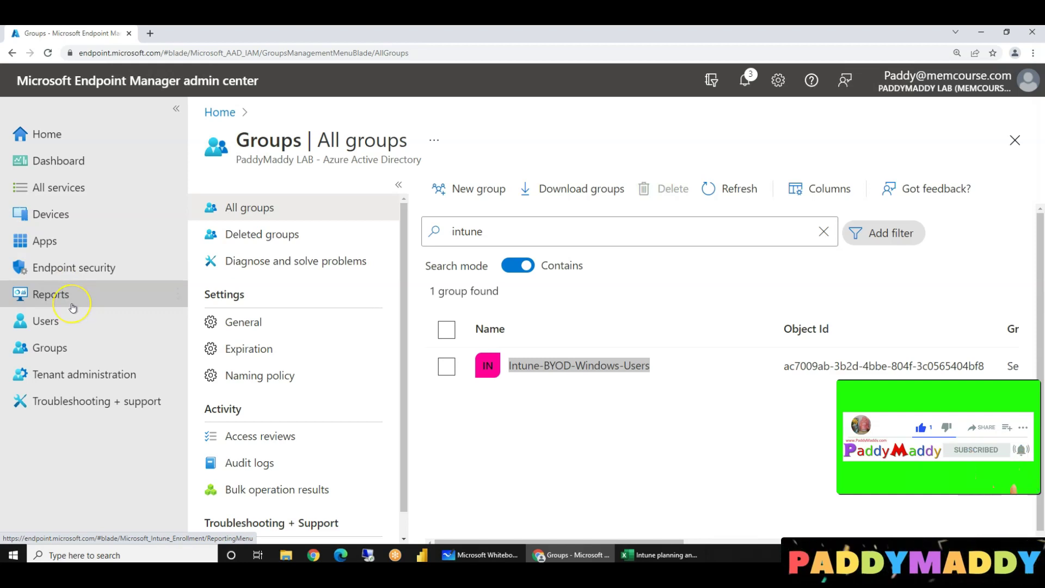
{"action": "left_click", "coordinate": [45, 231]}
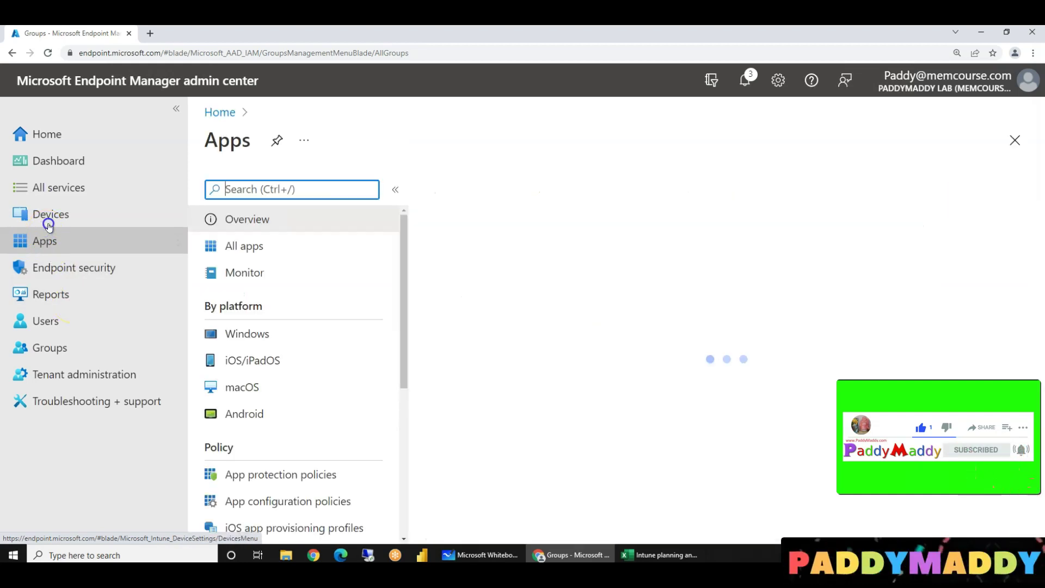
{"action": "left_click", "coordinate": [255, 333]}
{"action": "left_click", "coordinate": [282, 312]}
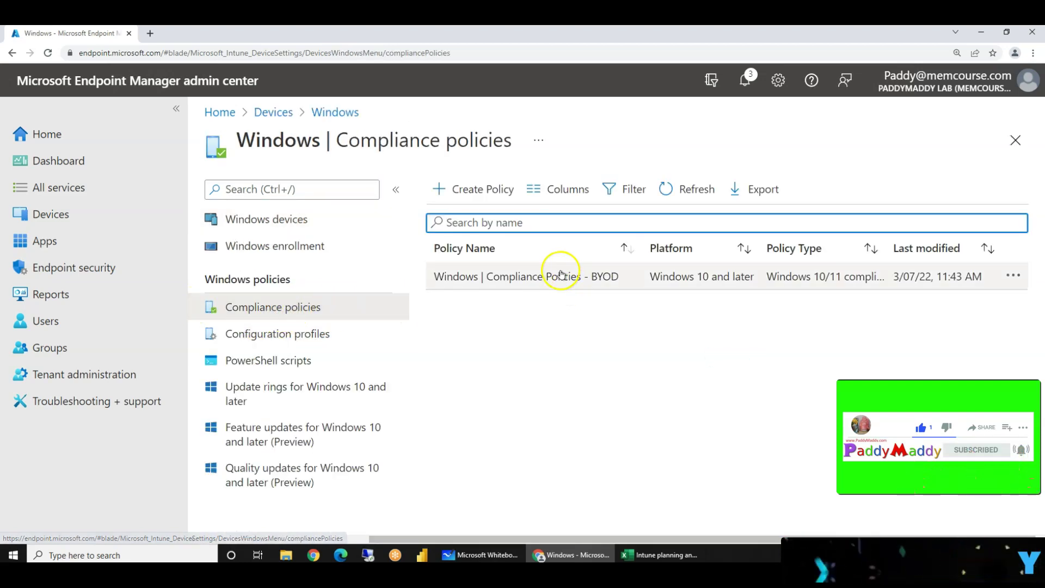
{"action": "left_click", "coordinate": [552, 275]}
{"action": "left_click", "coordinate": [327, 281]}
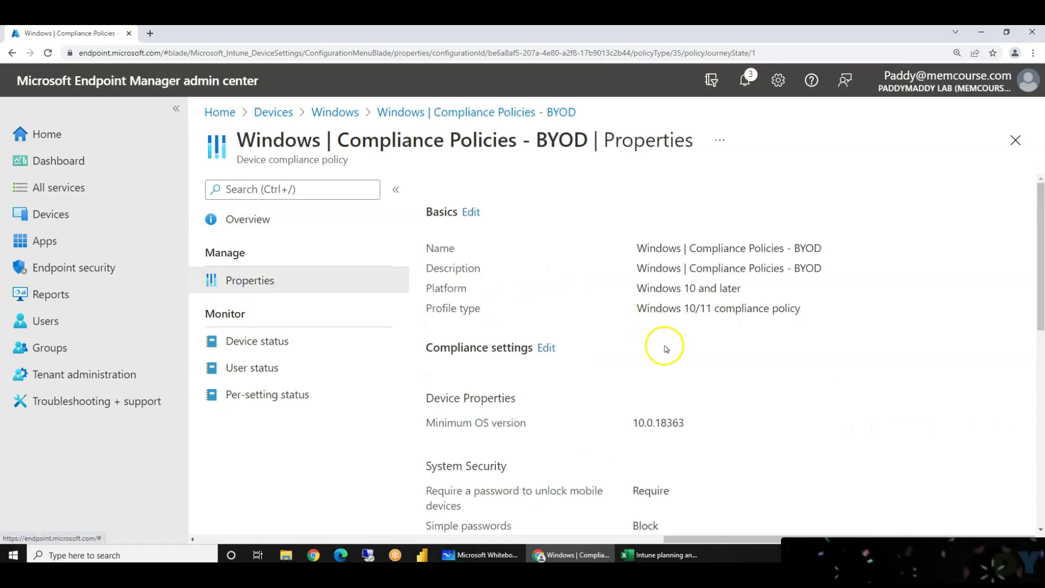
Step: Check the empty included groups under Assignments and start editing them
{"action": "scroll", "coordinate": [667, 349], "scroll_direction": "down", "scroll_amount": 4}
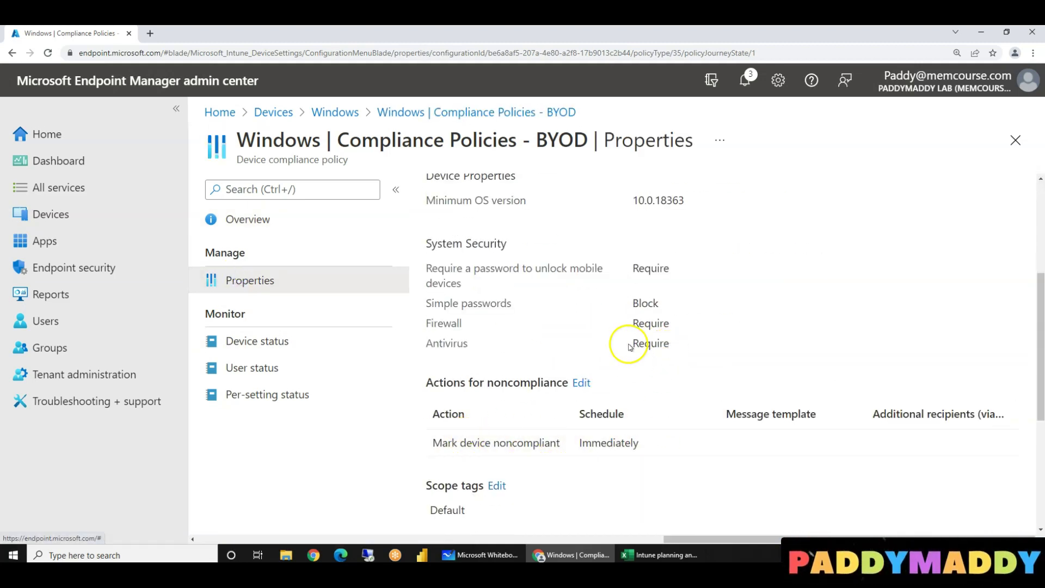
{"action": "scroll", "coordinate": [630, 345], "scroll_direction": "up", "scroll_amount": 1}
{"action": "scroll", "coordinate": [630, 346], "scroll_direction": "down", "scroll_amount": 5}
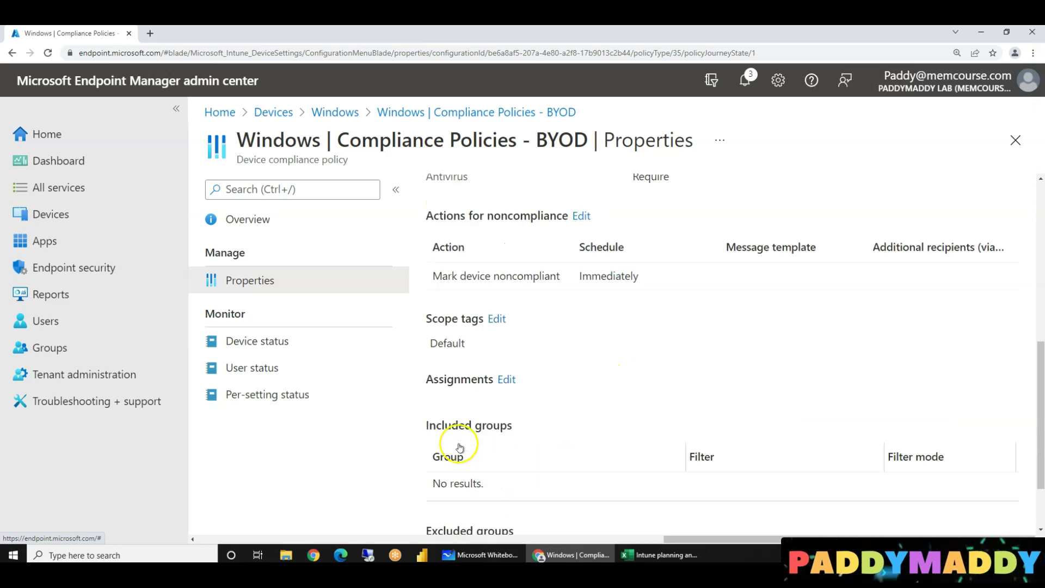
{"action": "left_click_drag", "start_coordinate": [428, 425], "coordinate": [528, 430]}
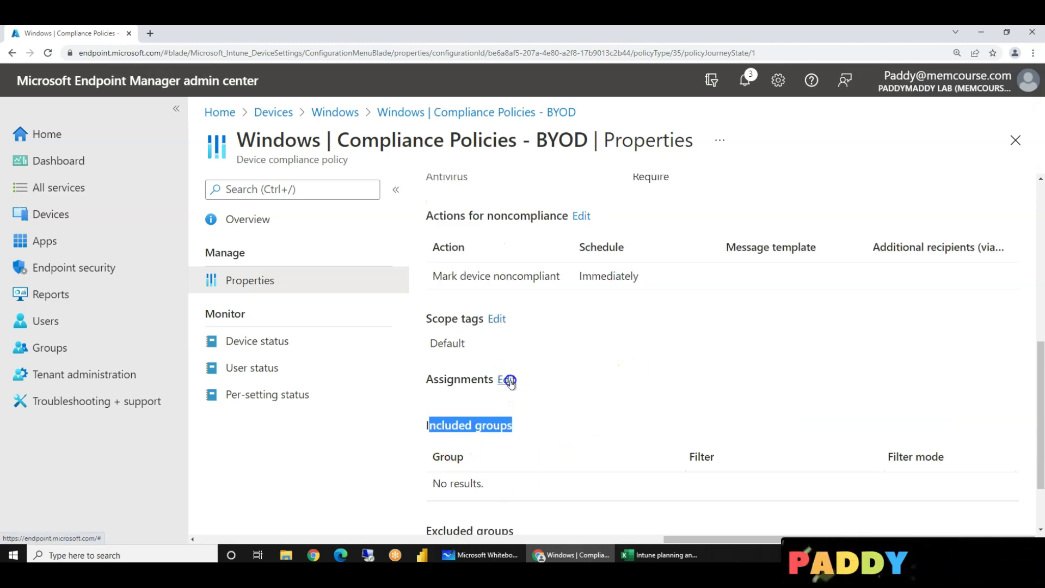
{"action": "left_click", "coordinate": [509, 380]}
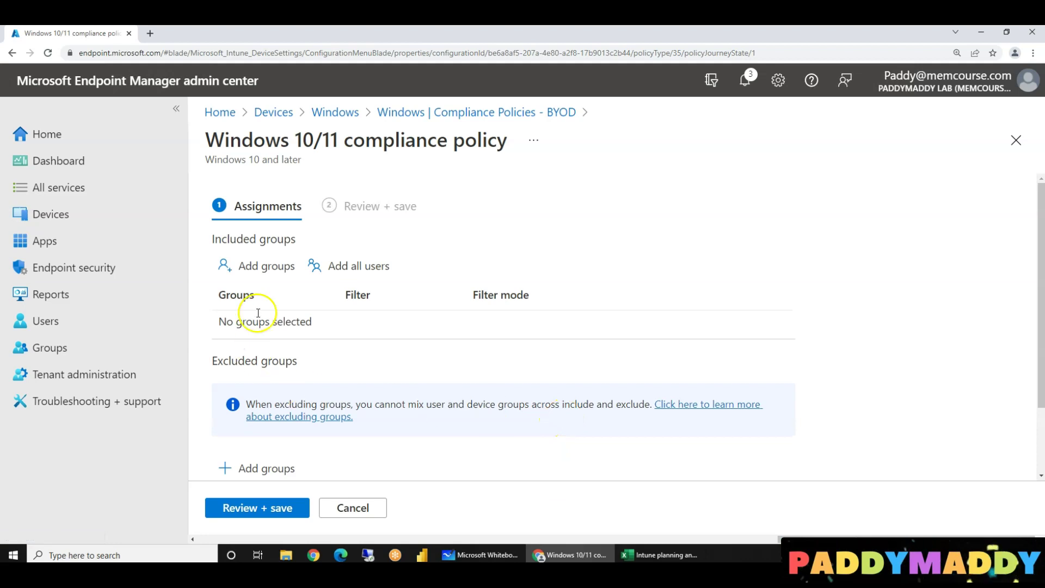
Step: Include Intune-BYOD-Windows-Users in the assignment, leaving the filter unset, and move to review
{"action": "left_click", "coordinate": [253, 269]}
{"action": "left_click", "coordinate": [668, 184]}
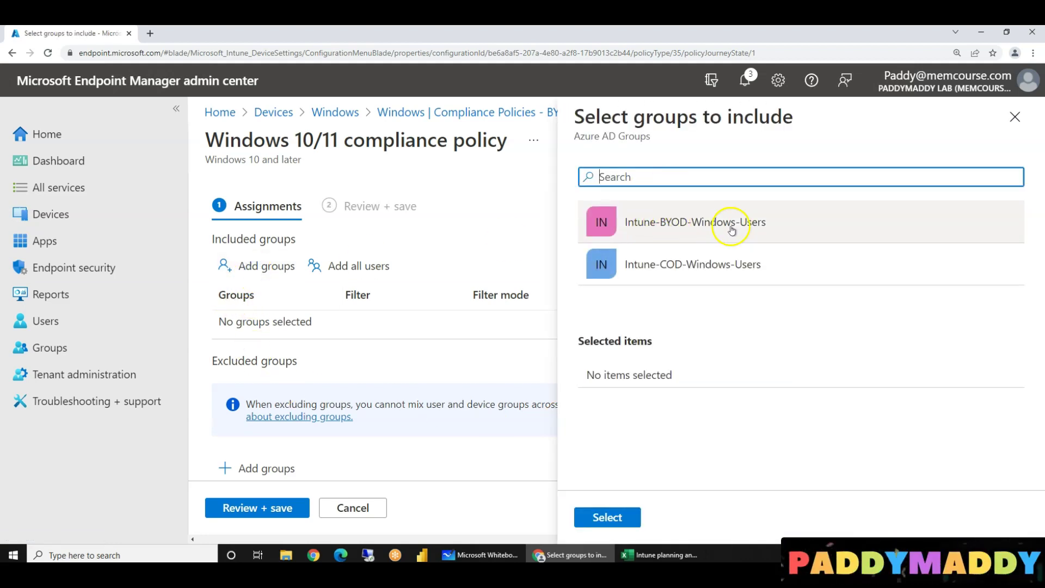
{"action": "left_click", "coordinate": [733, 229]}
{"action": "left_click", "coordinate": [608, 515]}
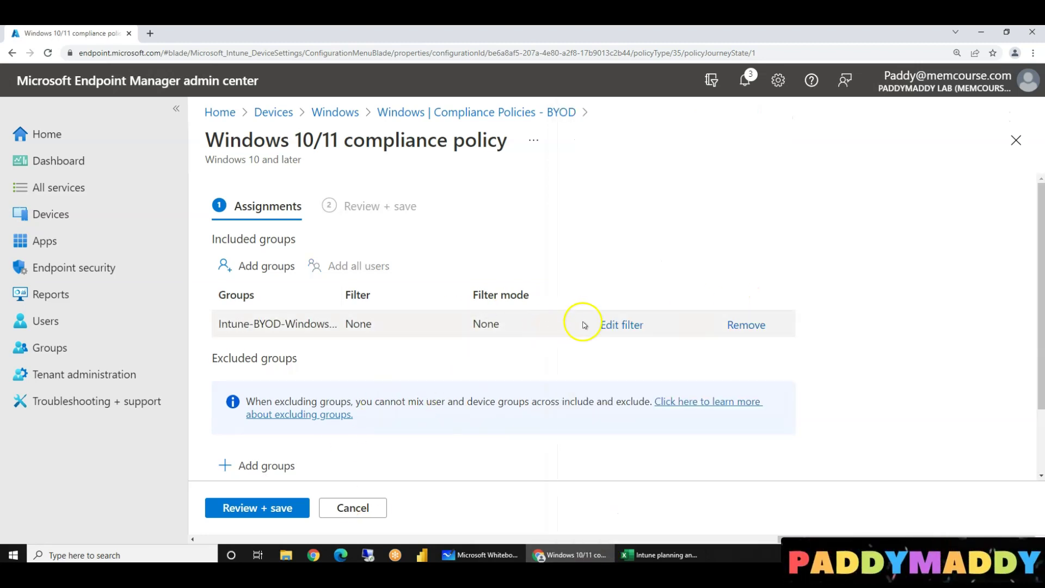
{"action": "left_click", "coordinate": [615, 327]}
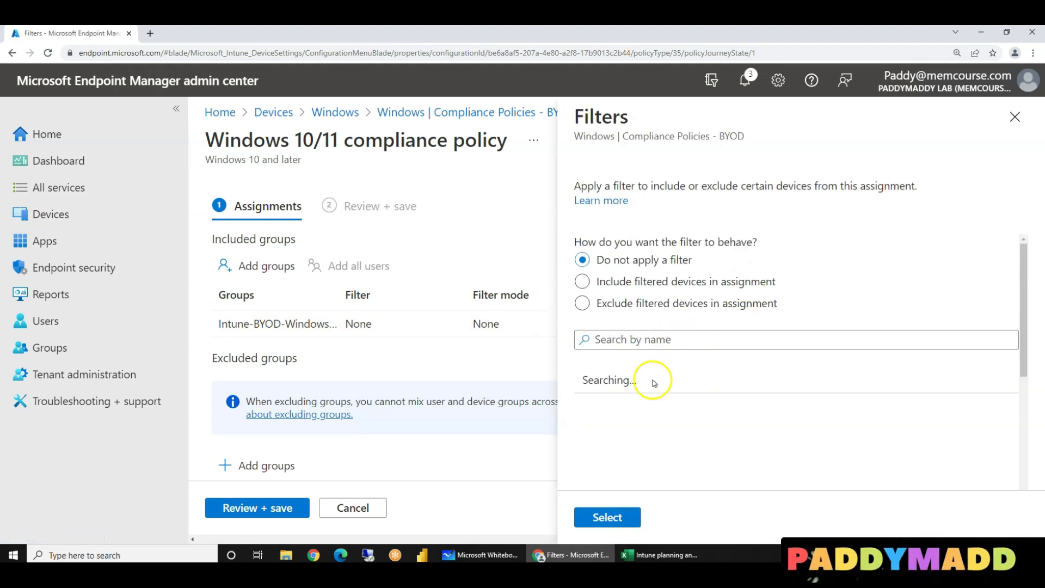
{"action": "left_click", "coordinate": [1015, 117]}
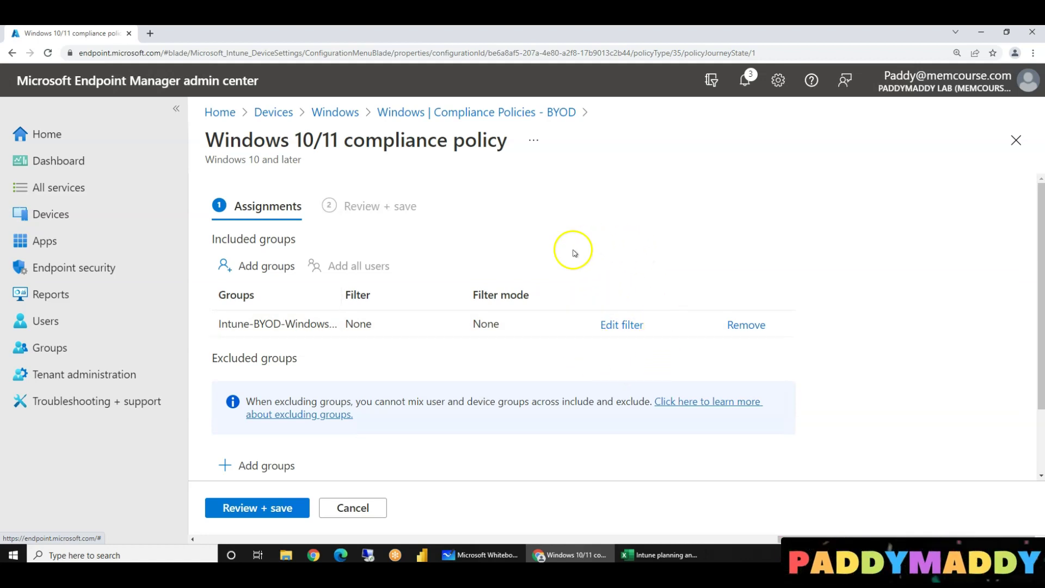
{"action": "left_click", "coordinate": [240, 507]}
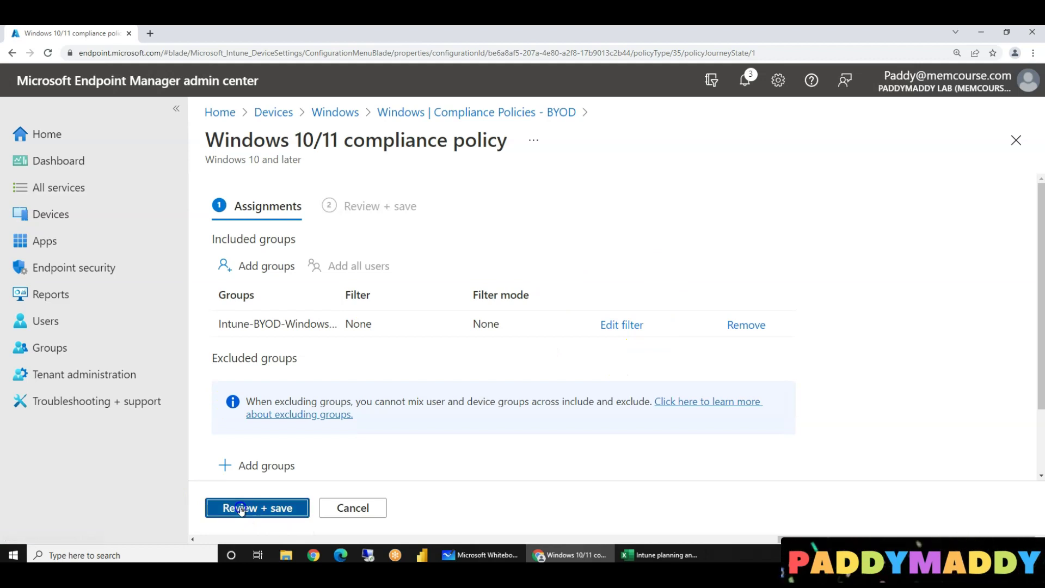
Step: Save the assignment, check the policy's overview and properties, then return to the Devices overview
{"action": "left_click", "coordinate": [240, 509]}
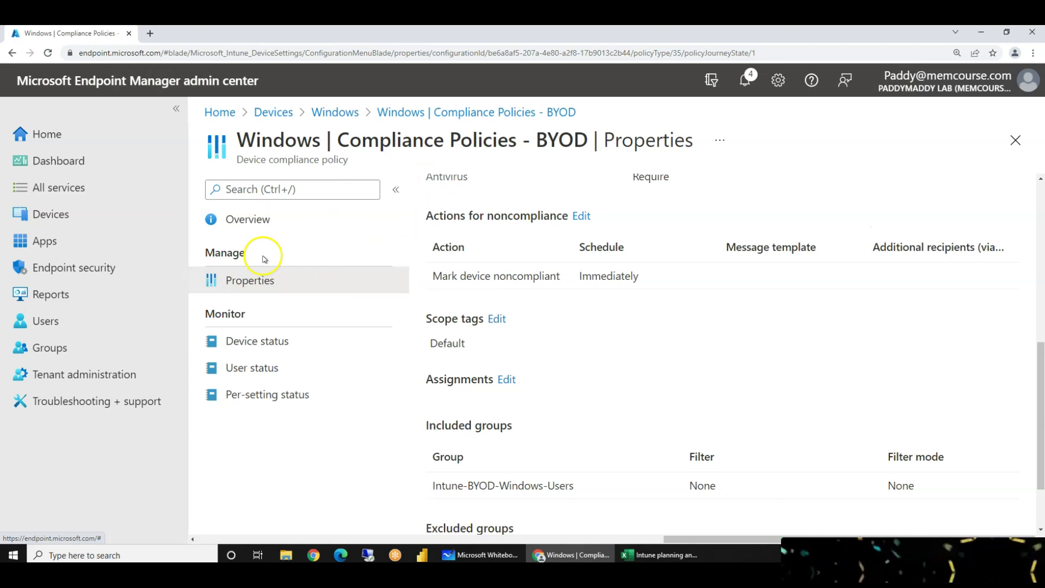
{"action": "left_click", "coordinate": [256, 218]}
{"action": "left_click", "coordinate": [240, 286]}
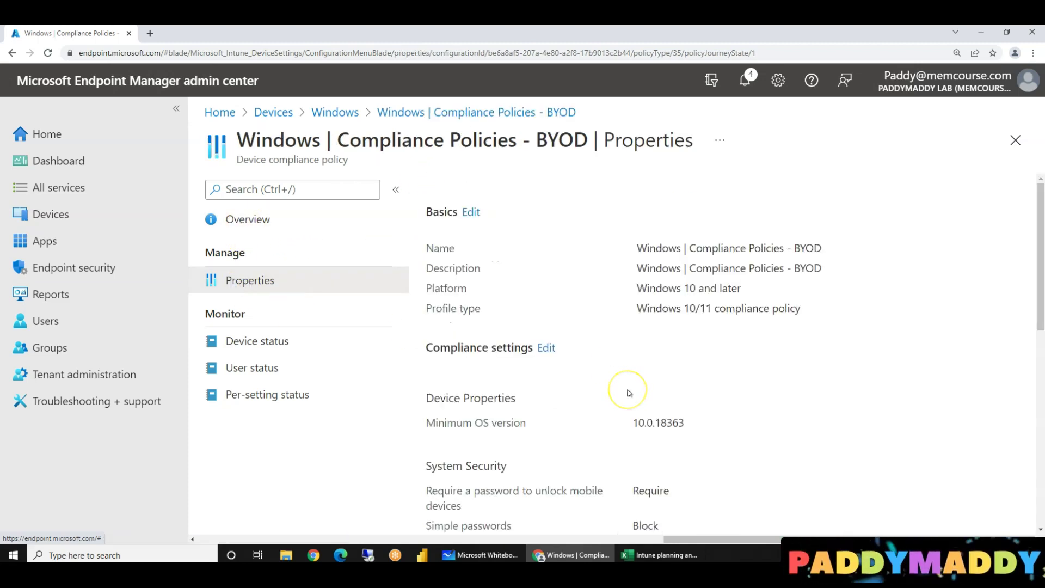
{"action": "scroll", "coordinate": [630, 393], "scroll_direction": "down", "scroll_amount": 10}
{"action": "scroll", "coordinate": [494, 363], "scroll_direction": "up", "scroll_amount": 1}
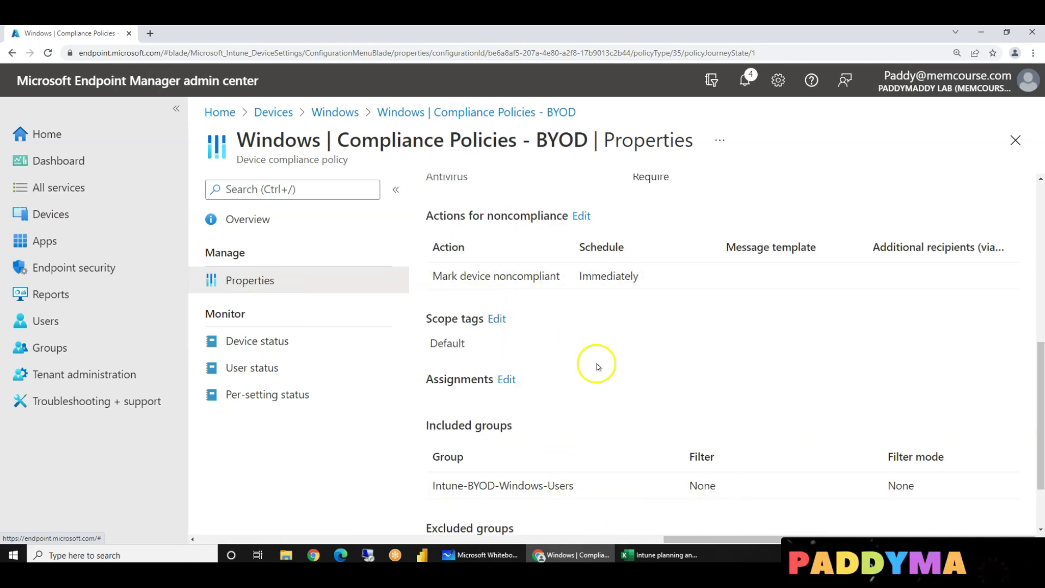
{"action": "scroll", "coordinate": [648, 450], "scroll_direction": "up", "scroll_amount": 2}
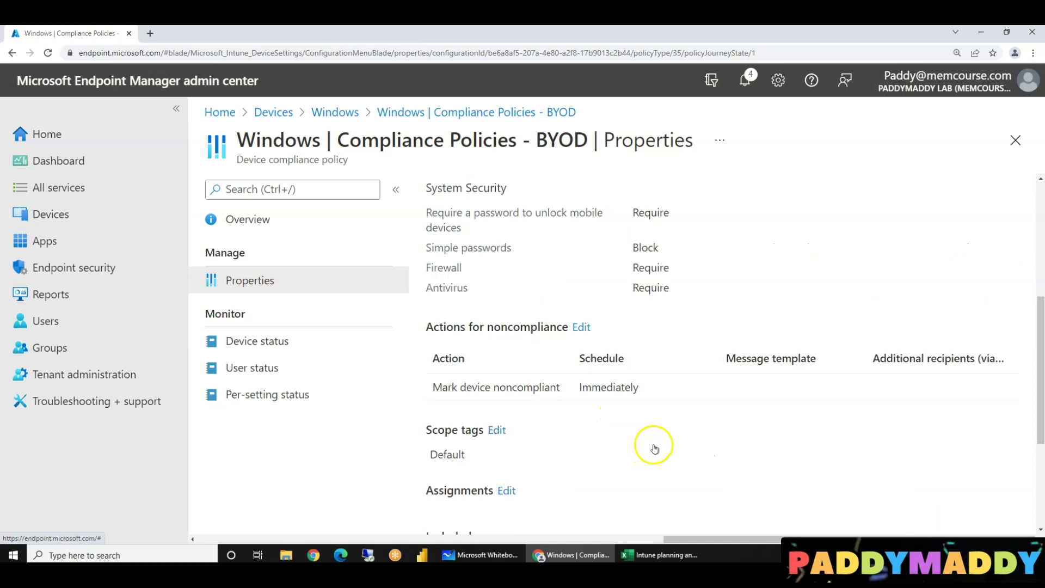
{"action": "scroll", "coordinate": [654, 444], "scroll_direction": "up", "scroll_amount": 3}
{"action": "left_click", "coordinate": [107, 215]}
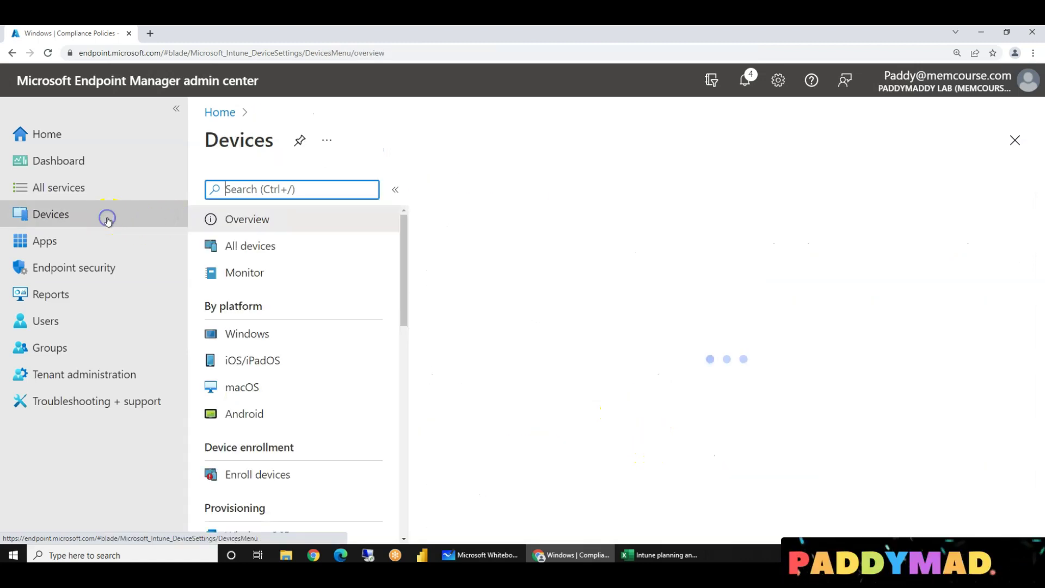
Step: Note the Intune-BYOD-Windows-Users group, then view the chosen user's group memberships
{"action": "left_click", "coordinate": [85, 342]}
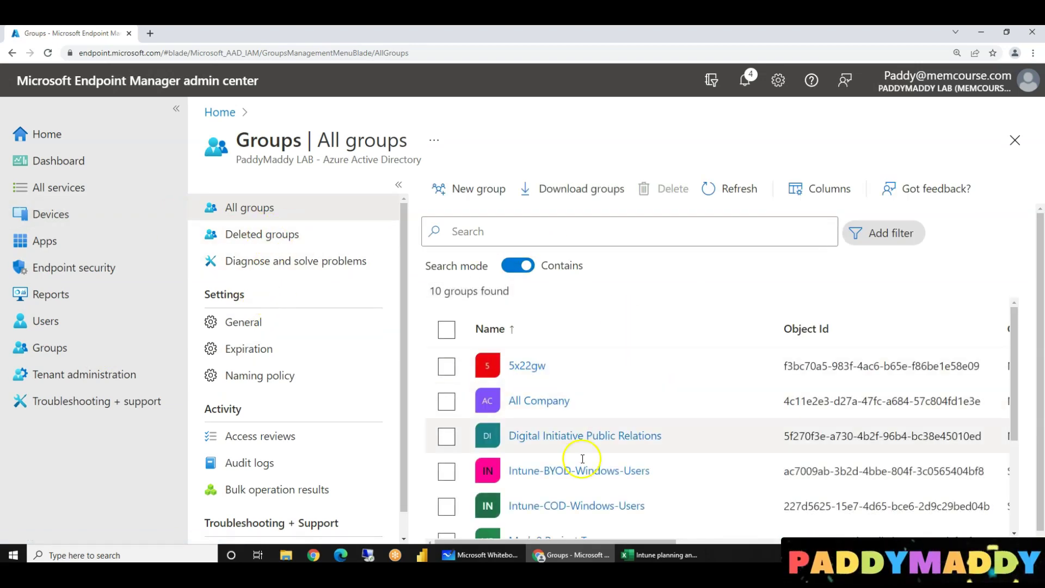
{"action": "left_click_drag", "start_coordinate": [507, 472], "coordinate": [655, 469]}
{"action": "key", "text": "ctrl+c"}
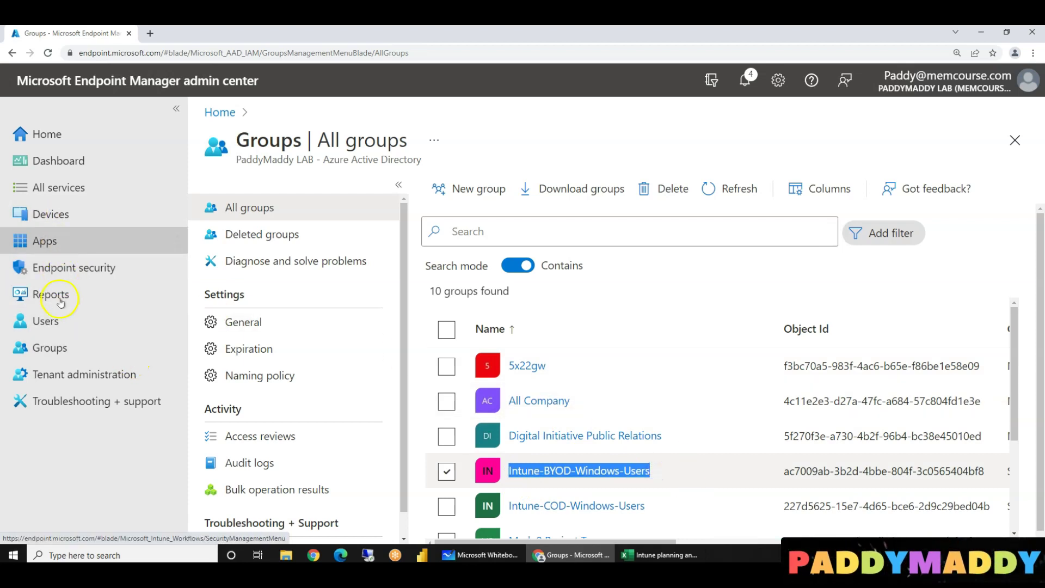
{"action": "left_click", "coordinate": [62, 321]}
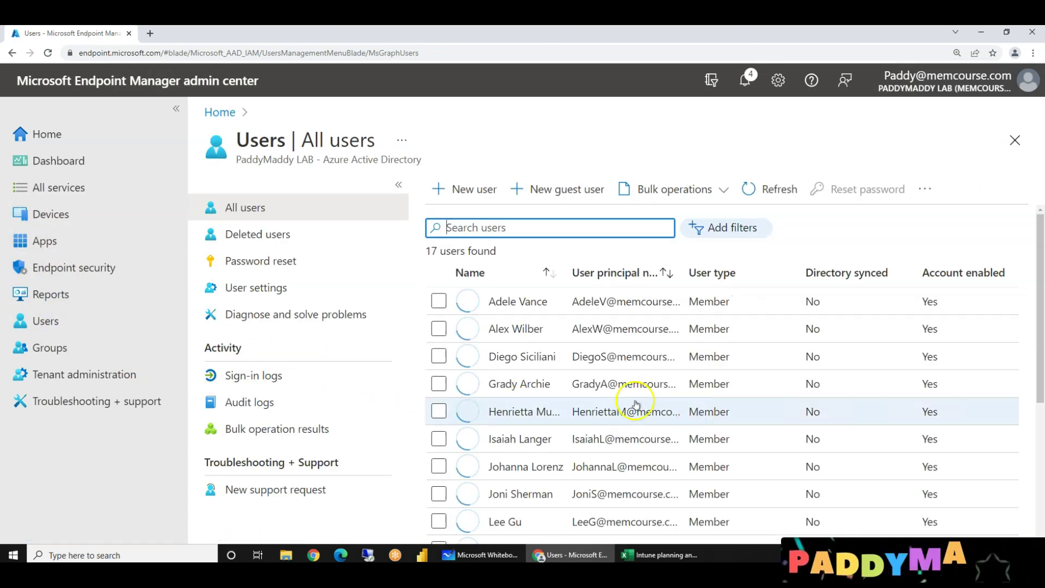
{"action": "scroll", "coordinate": [636, 404], "scroll_direction": "down", "scroll_amount": 4}
{"action": "left_click", "coordinate": [522, 475]}
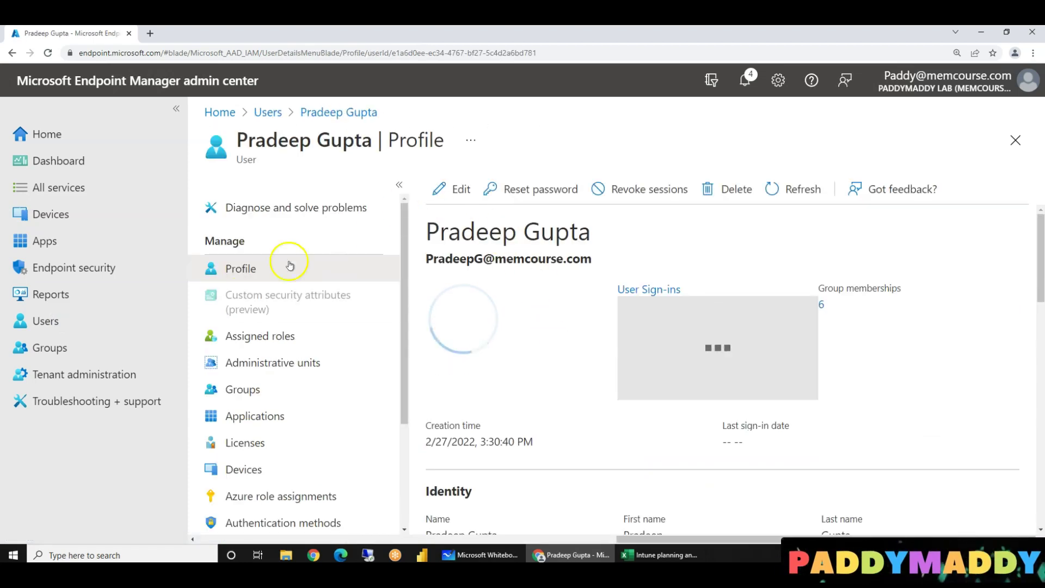
{"action": "left_click", "coordinate": [250, 391]}
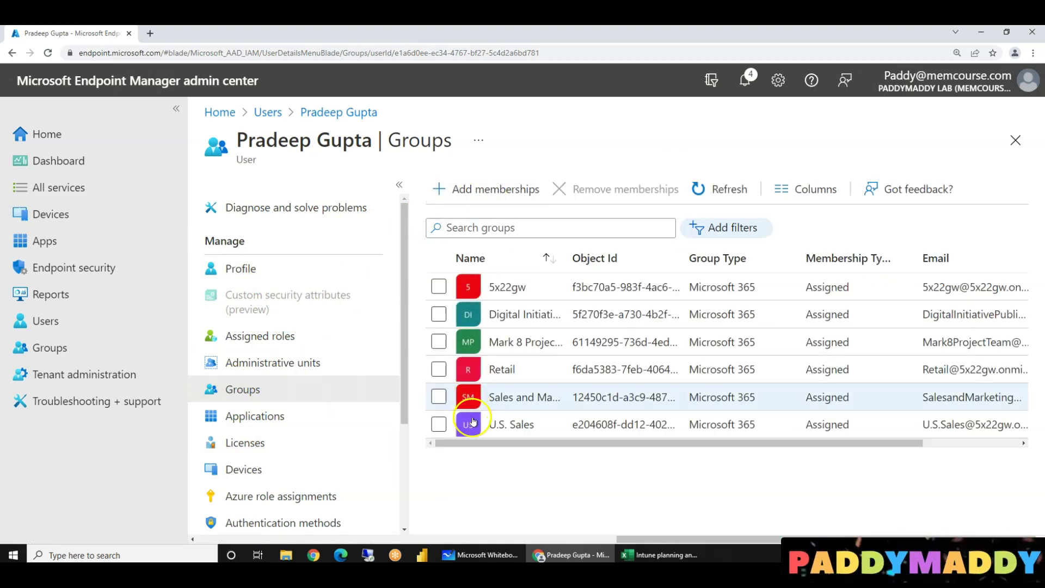
Step: Widen the Name column and add Intune-BYOD-Windows-Users as the user's new group membership
{"action": "double_click", "coordinate": [564, 260]}
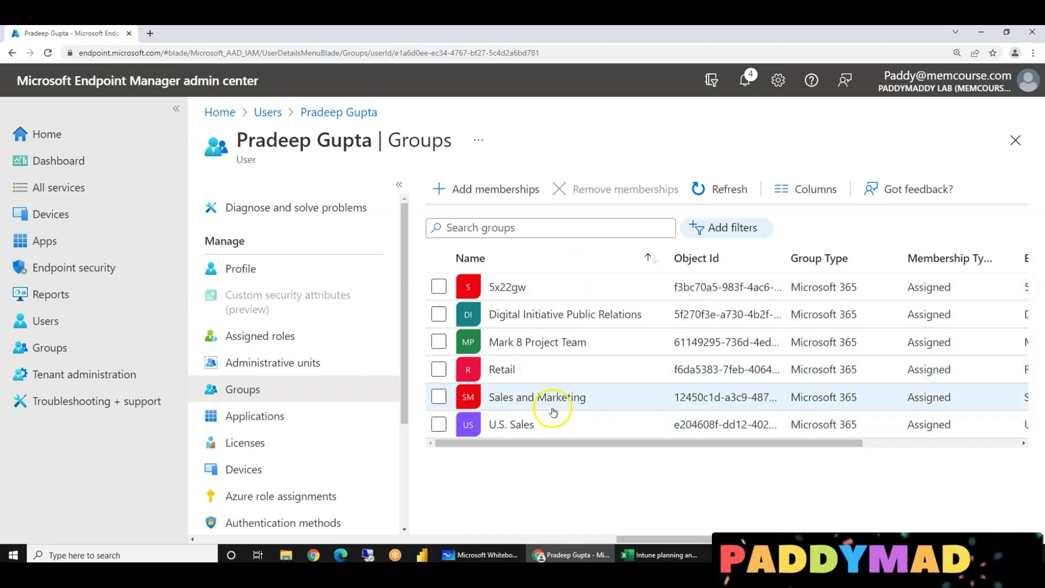
{"action": "left_click", "coordinate": [460, 184]}
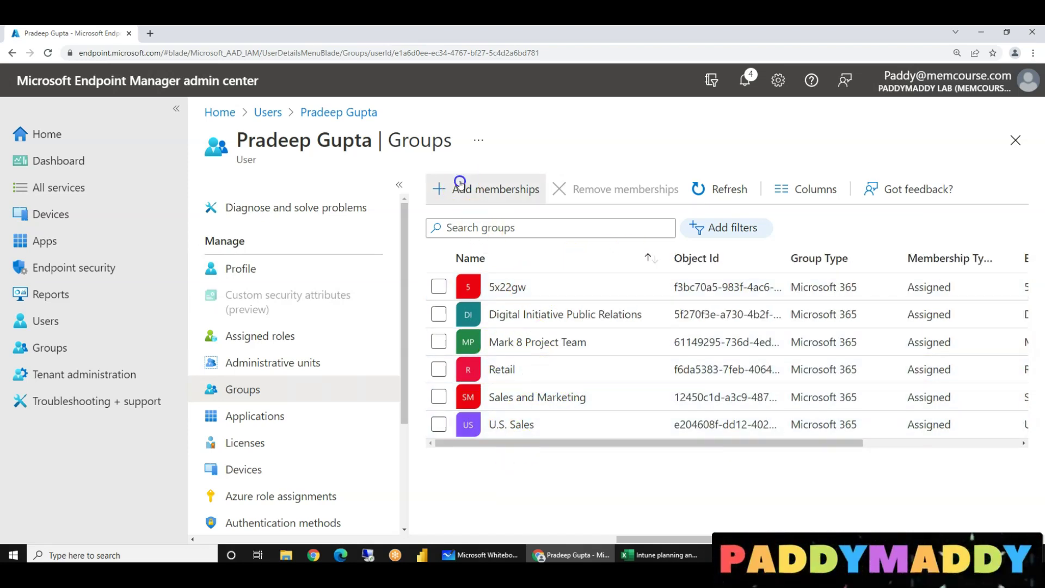
{"action": "left_click", "coordinate": [636, 202]}
{"action": "key", "text": "ctrl+v"}
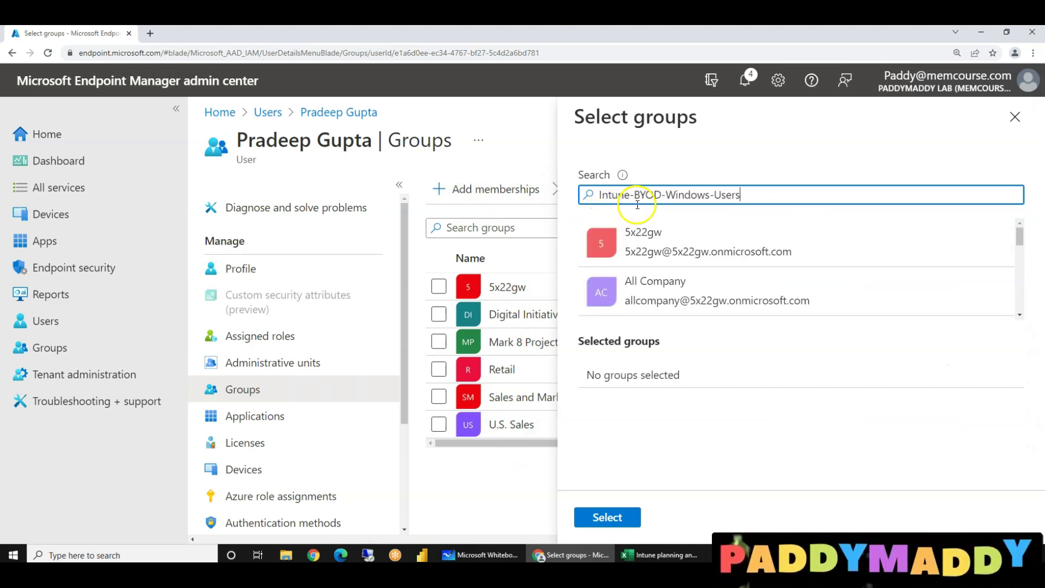
{"action": "left_click", "coordinate": [650, 235]}
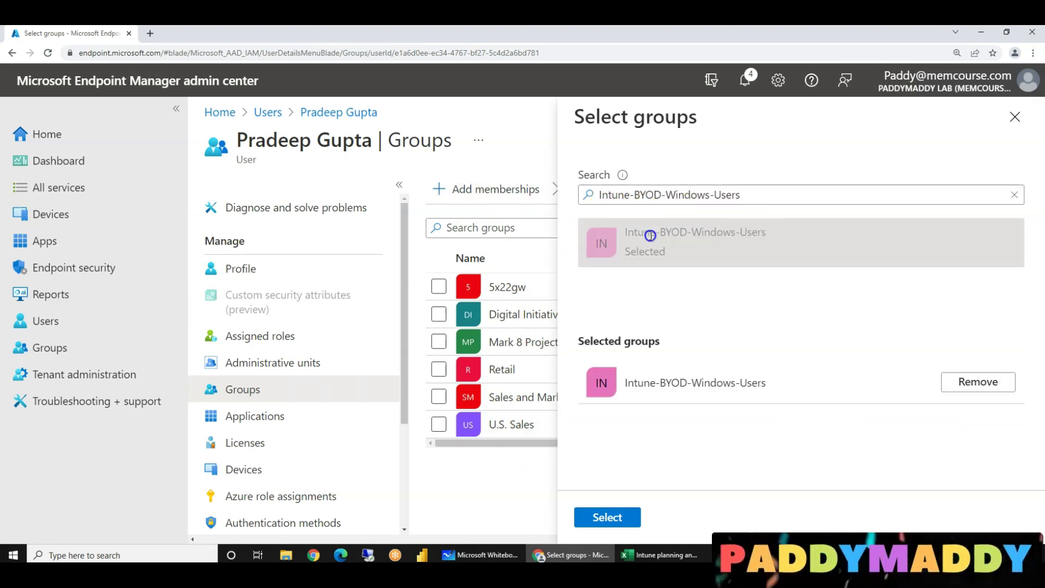
{"action": "left_click", "coordinate": [604, 518]}
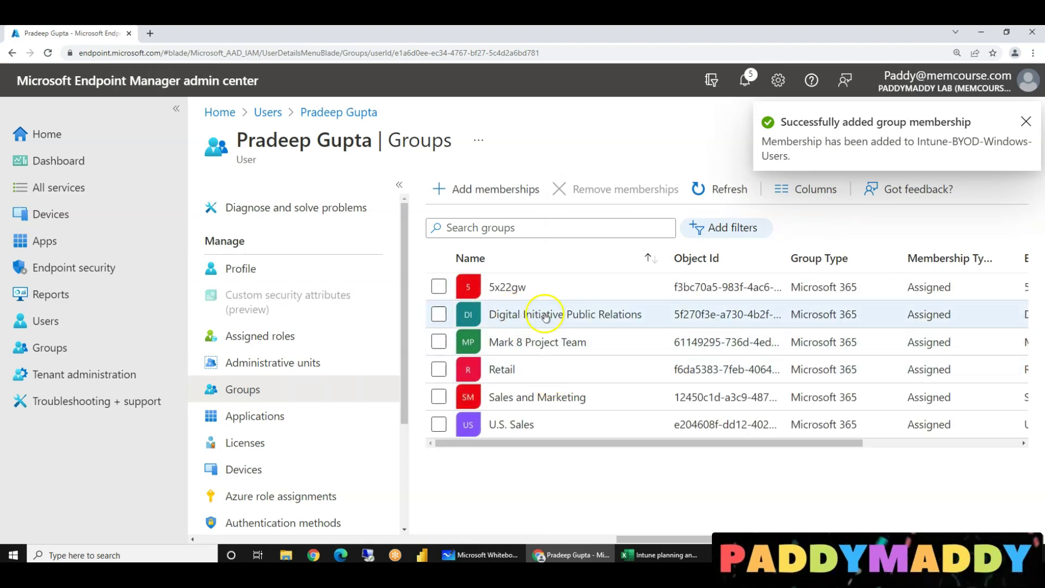
Step: Navigate from the home page through Devices to the Windows devices list
{"action": "left_click", "coordinate": [47, 134]}
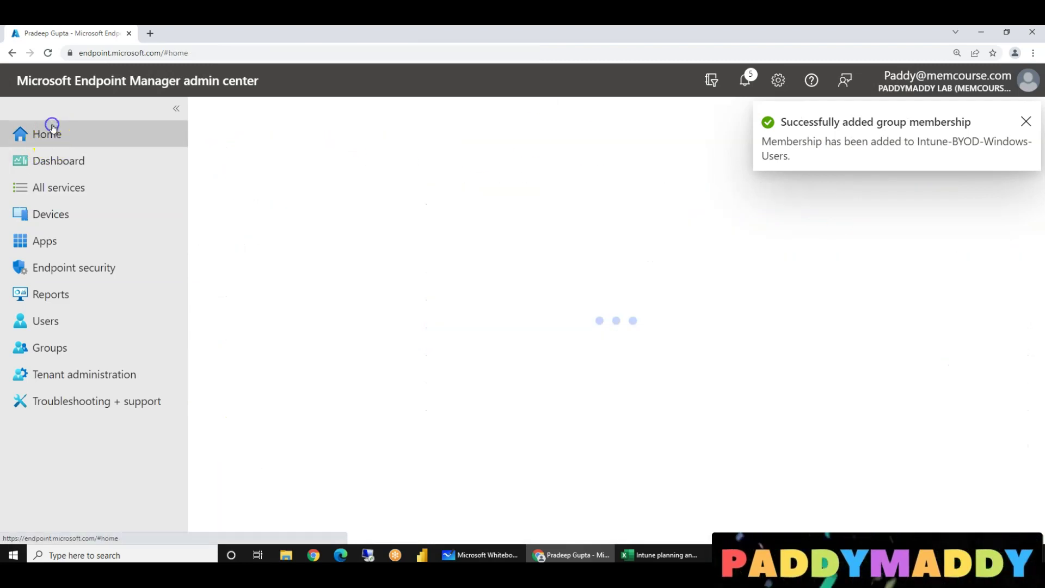
{"action": "left_click", "coordinate": [72, 215]}
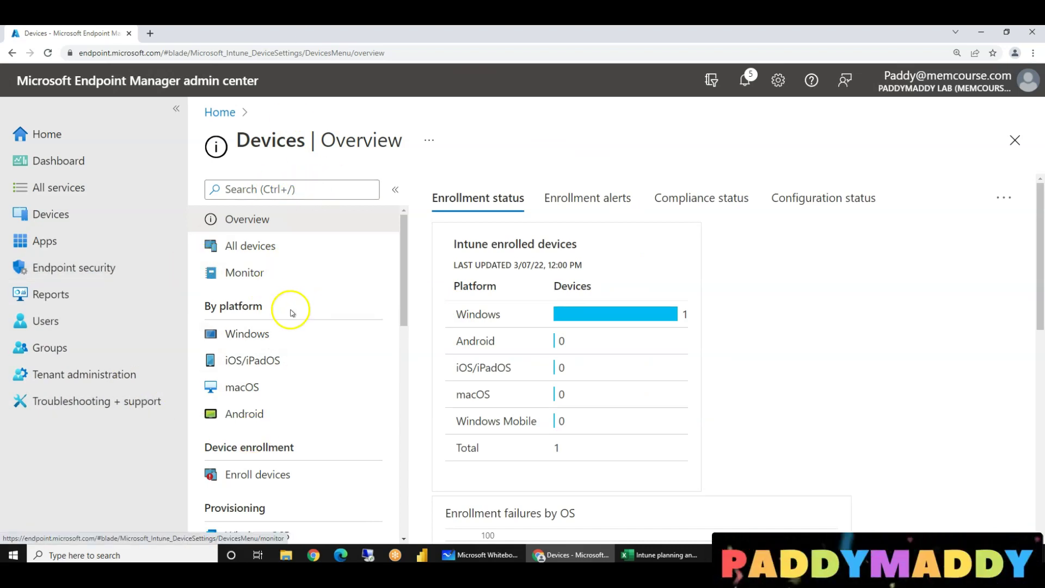
{"action": "left_click", "coordinate": [262, 338]}
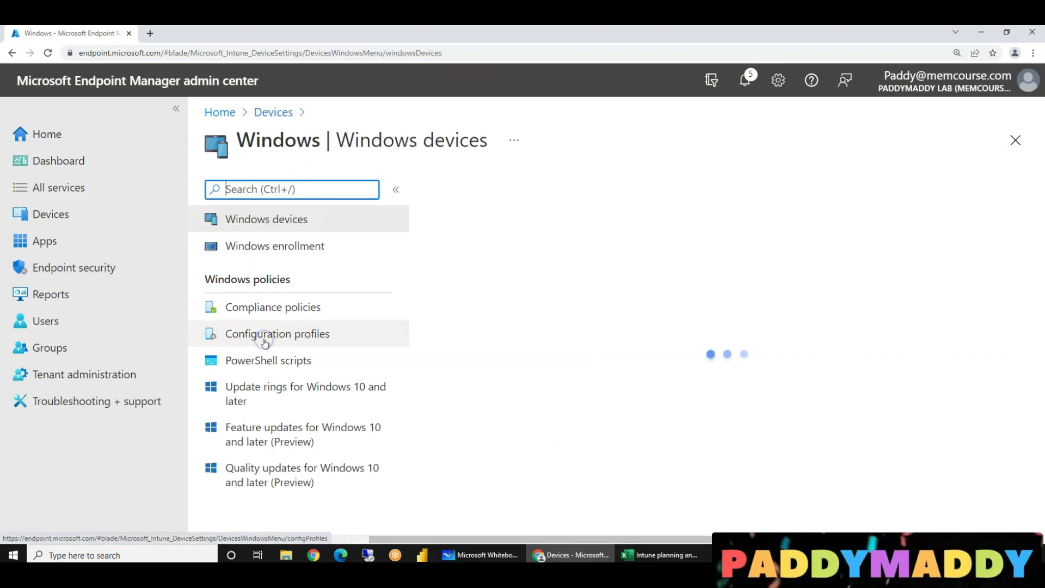
{"action": "left_click", "coordinate": [288, 246]}
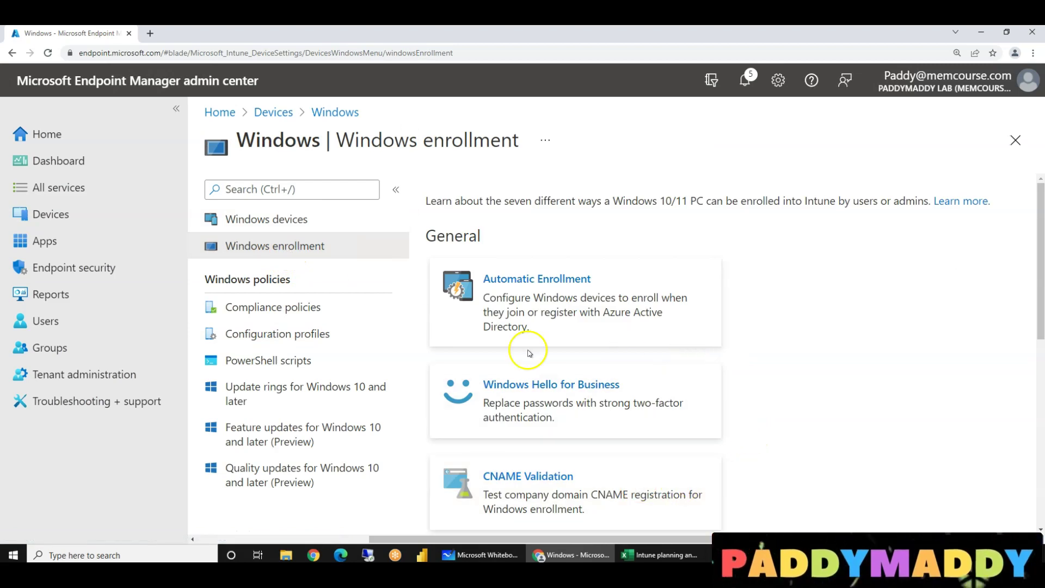
{"action": "left_click", "coordinate": [252, 223]}
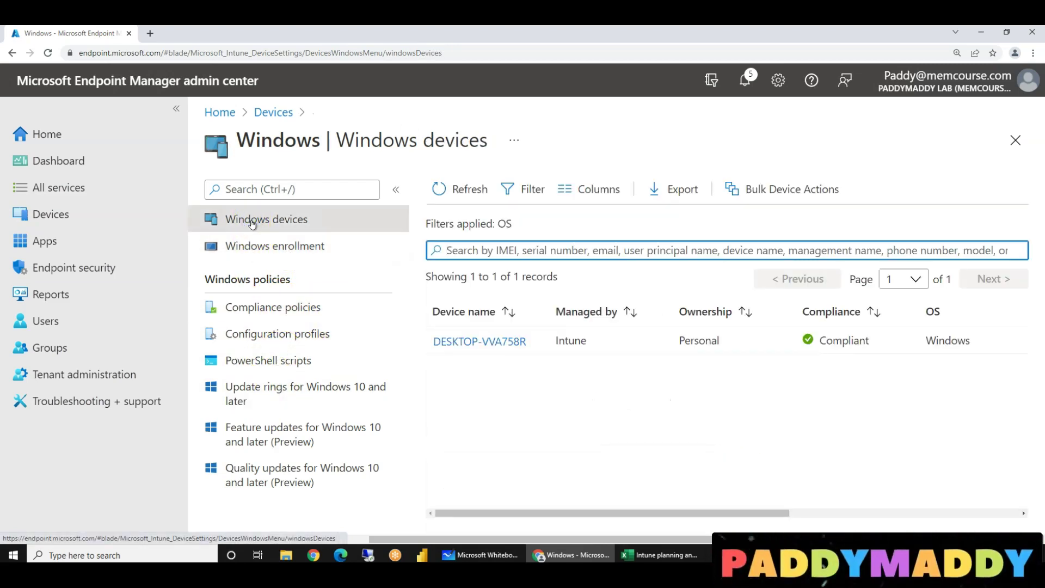
Step: Open DESKTOP-VVA758R's device compliance and widen the Policy column to read its name and state
{"action": "left_click", "coordinate": [476, 342]}
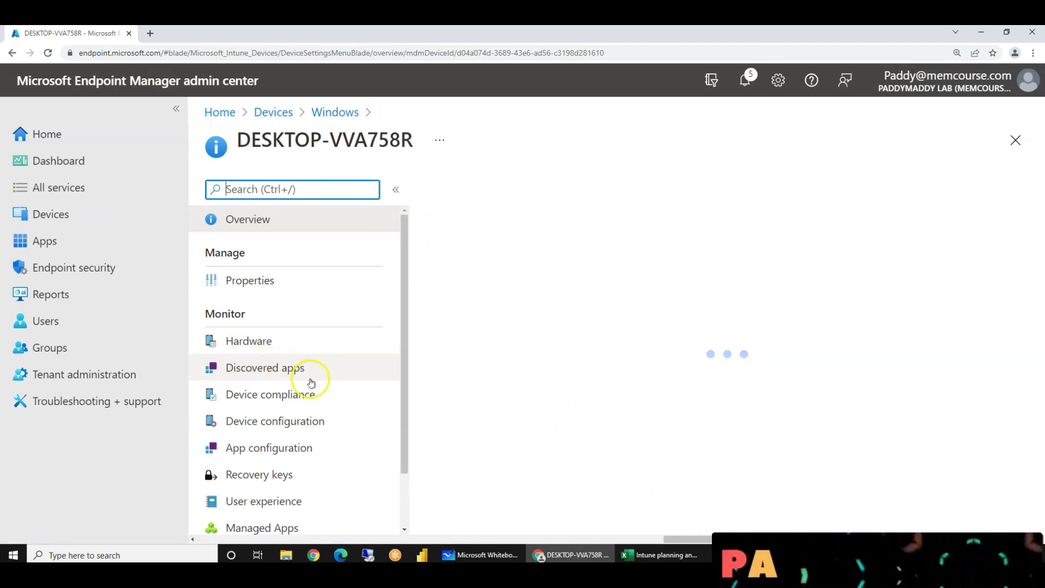
{"action": "left_click", "coordinate": [250, 395]}
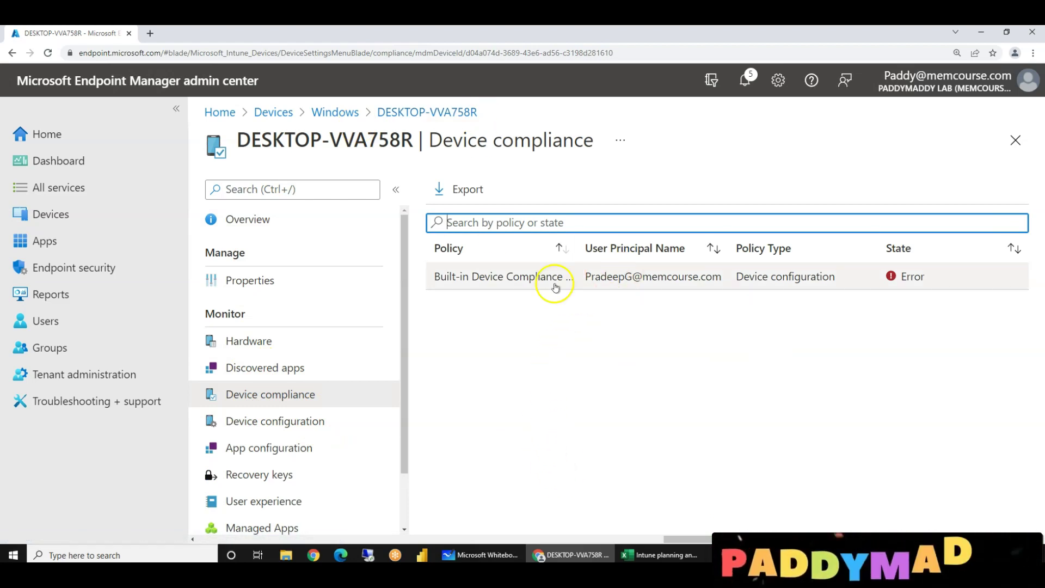
{"action": "left_click", "coordinate": [711, 252]}
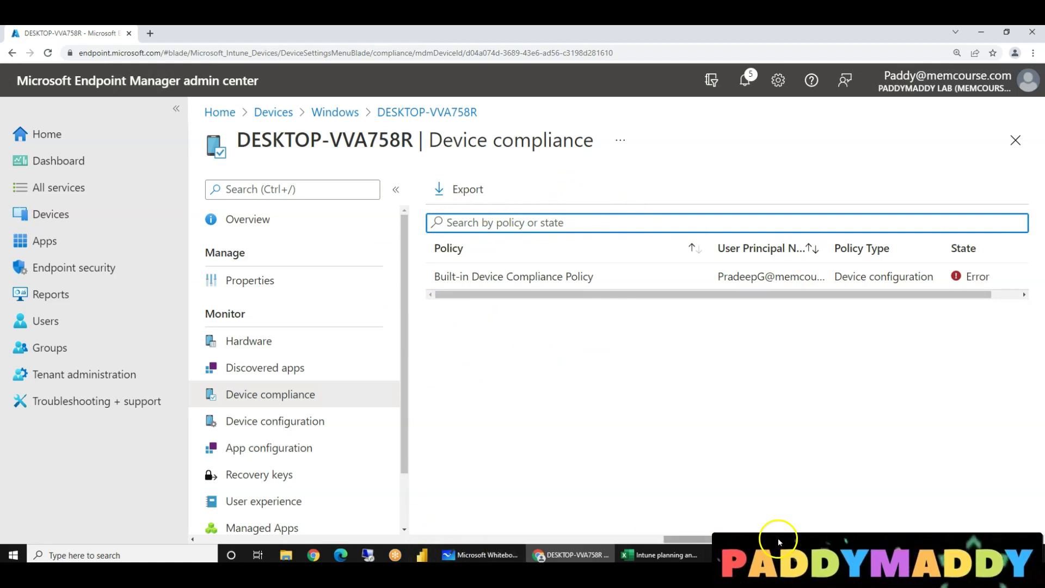
{"action": "left_click_drag", "start_coordinate": [778, 542], "coordinate": [274, 526]}
{"action": "scroll", "coordinate": [280, 422], "scroll_direction": "down", "scroll_amount": 3}
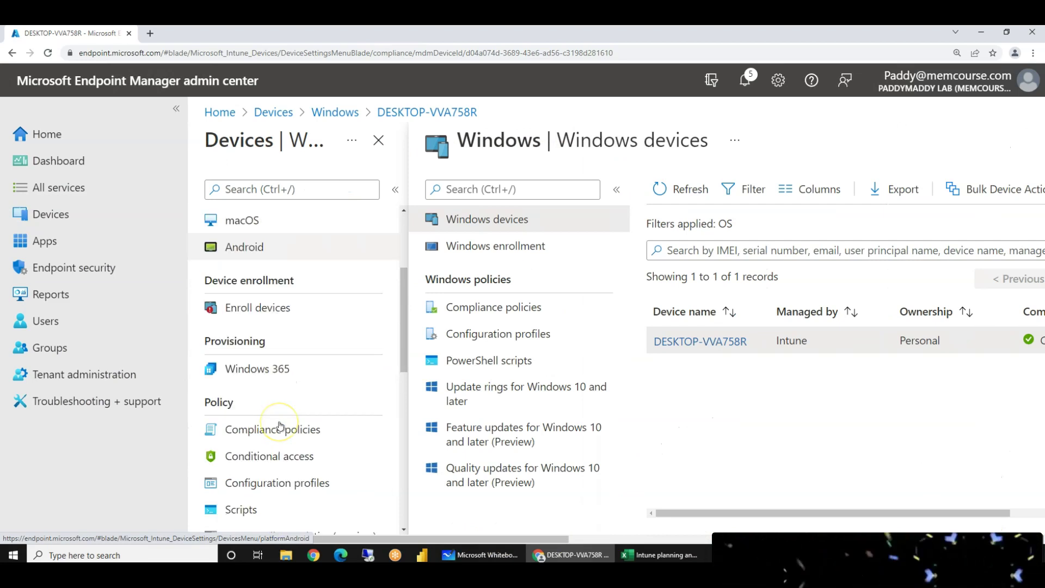
Step: Review the compliance policy settings showing devices without a policy count as Compliant, then return to Devices
{"action": "scroll", "coordinate": [280, 425], "scroll_direction": "down", "scroll_amount": 6}
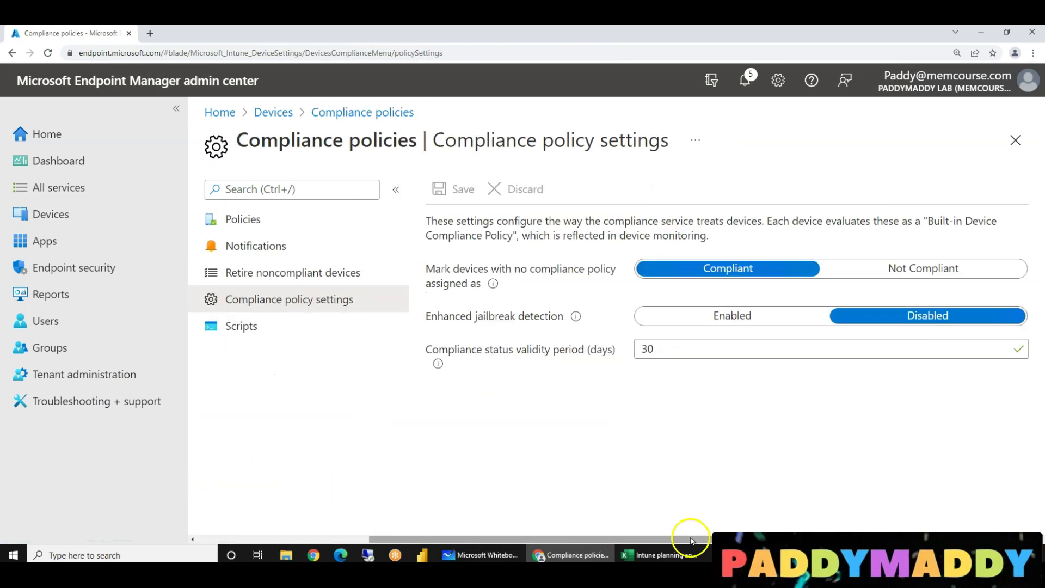
{"action": "left_click", "coordinate": [278, 109]}
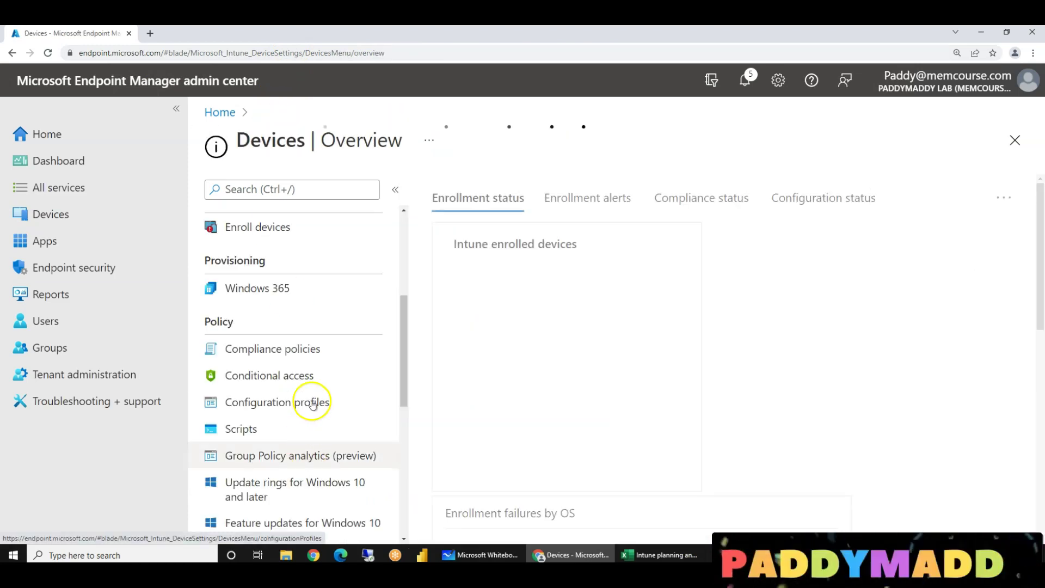
{"action": "left_click", "coordinate": [283, 352]}
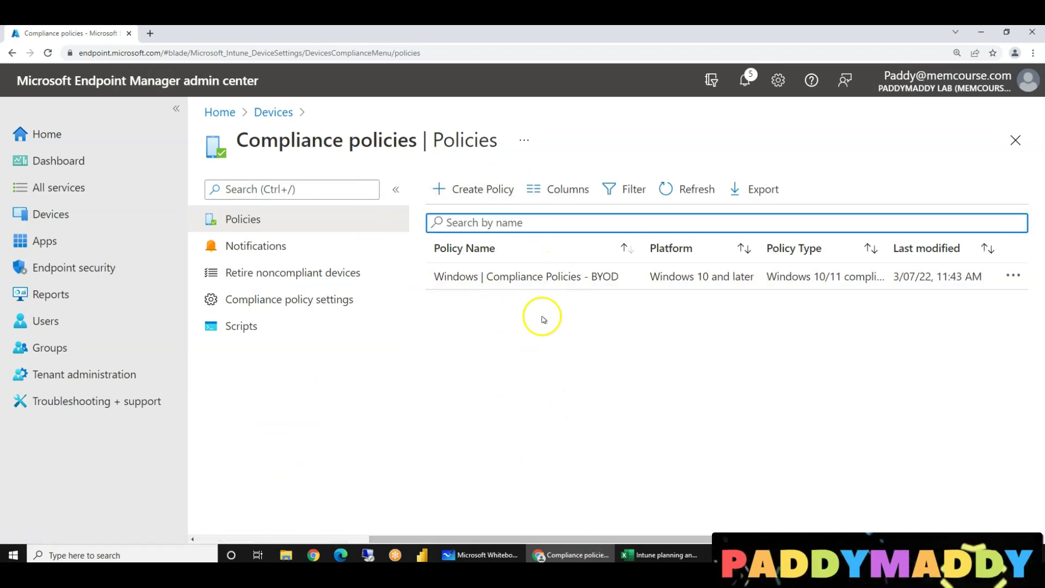
{"action": "left_click", "coordinate": [277, 303]}
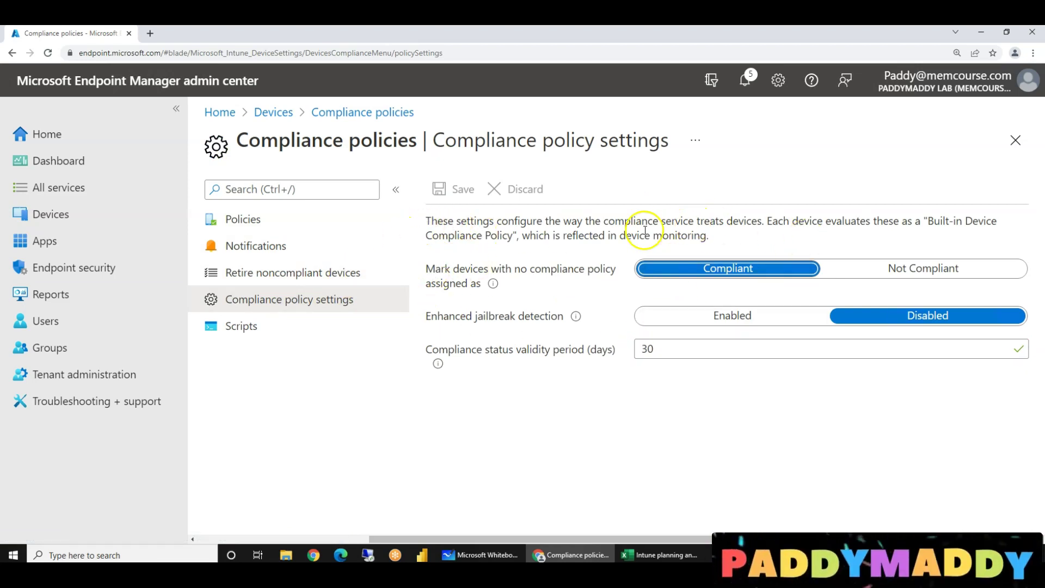
{"action": "left_click_drag", "start_coordinate": [929, 223], "coordinate": [500, 238]}
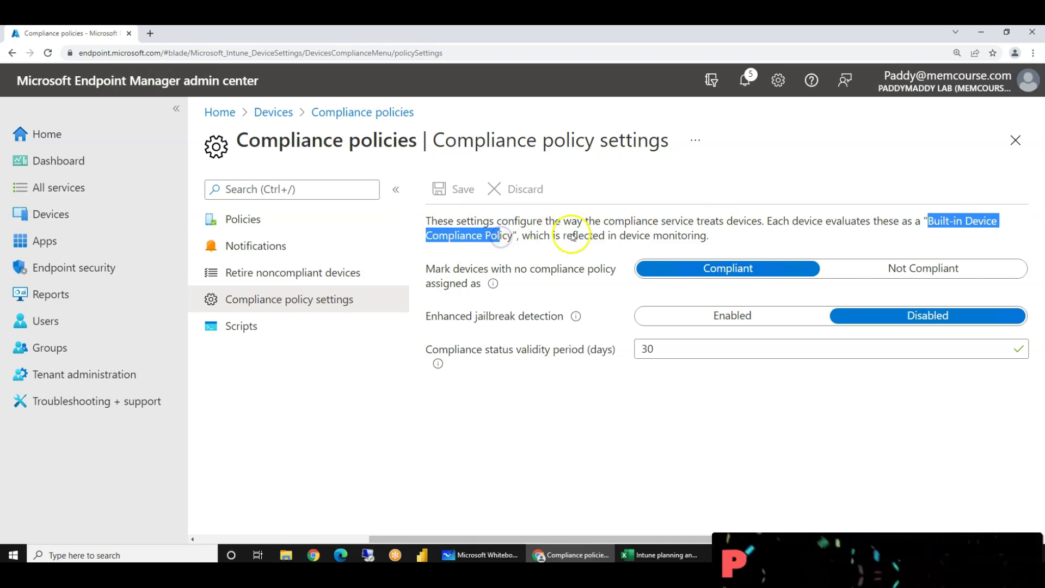
{"action": "left_click_drag", "start_coordinate": [439, 269], "coordinate": [515, 267]}
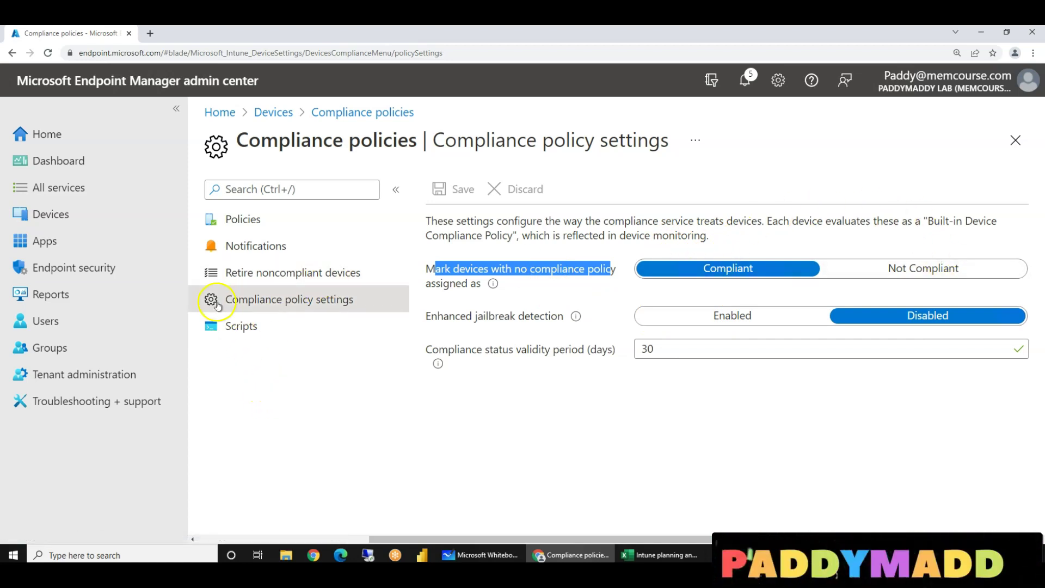
{"action": "left_click", "coordinate": [276, 111]}
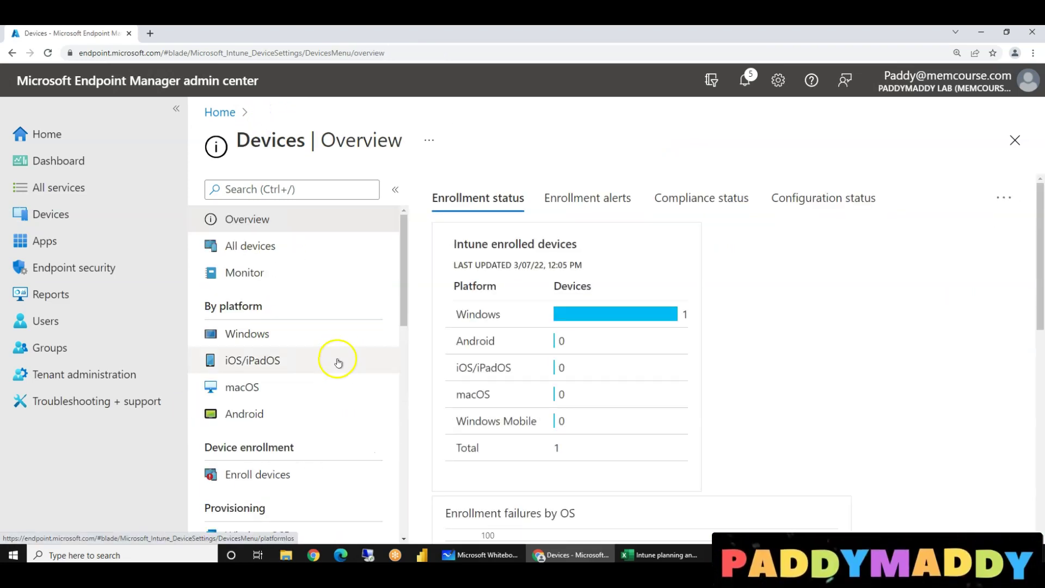
Step: Check DESKTOP-VVA758R's device compliance, noting BYOD is Compliant, and open the Built-in Device Compliance Policy
{"action": "left_click", "coordinate": [259, 335]}
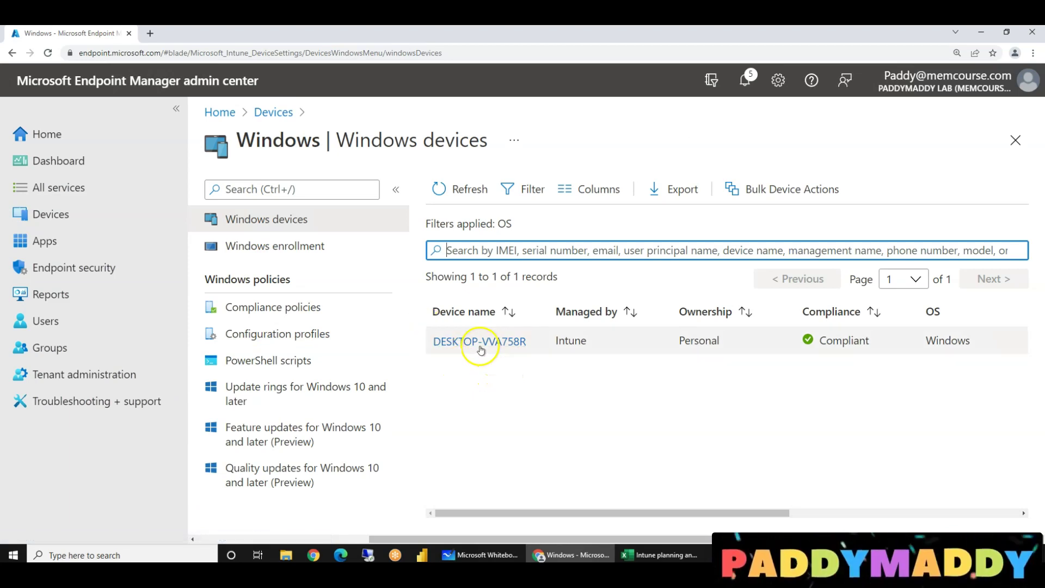
{"action": "left_click", "coordinate": [480, 343]}
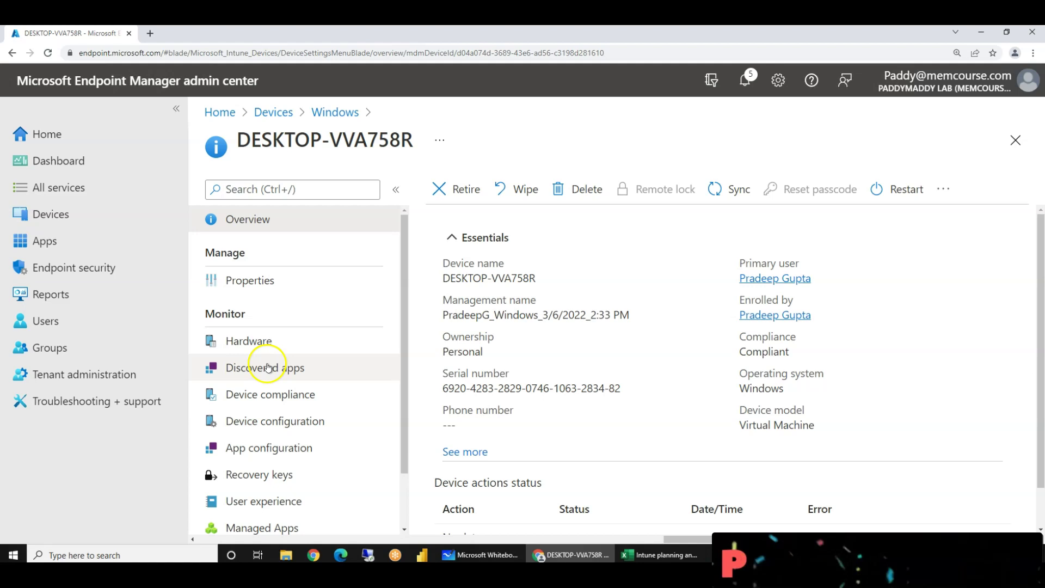
{"action": "left_click", "coordinate": [257, 395]}
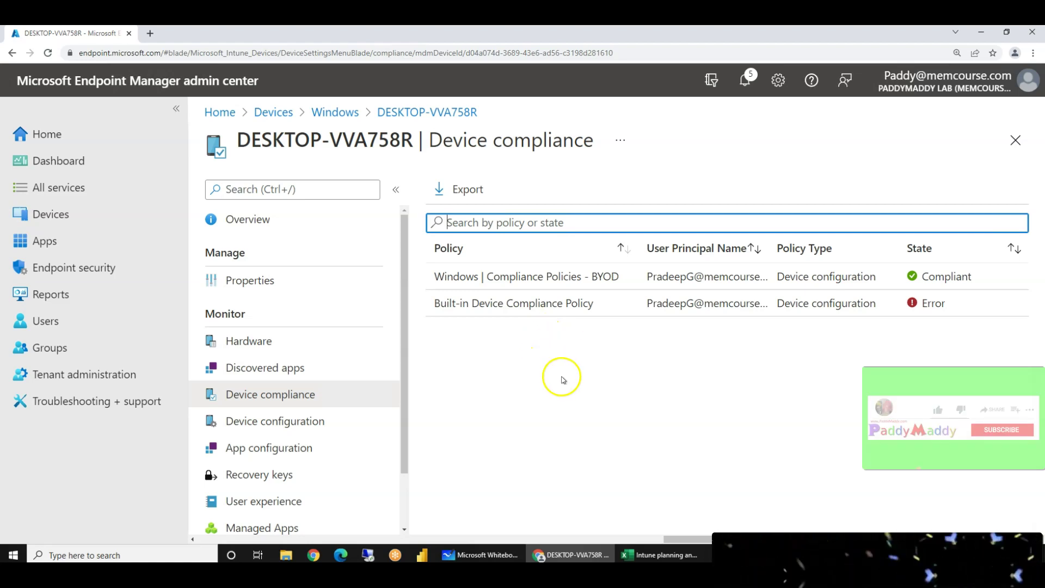
{"action": "left_click", "coordinate": [457, 275]}
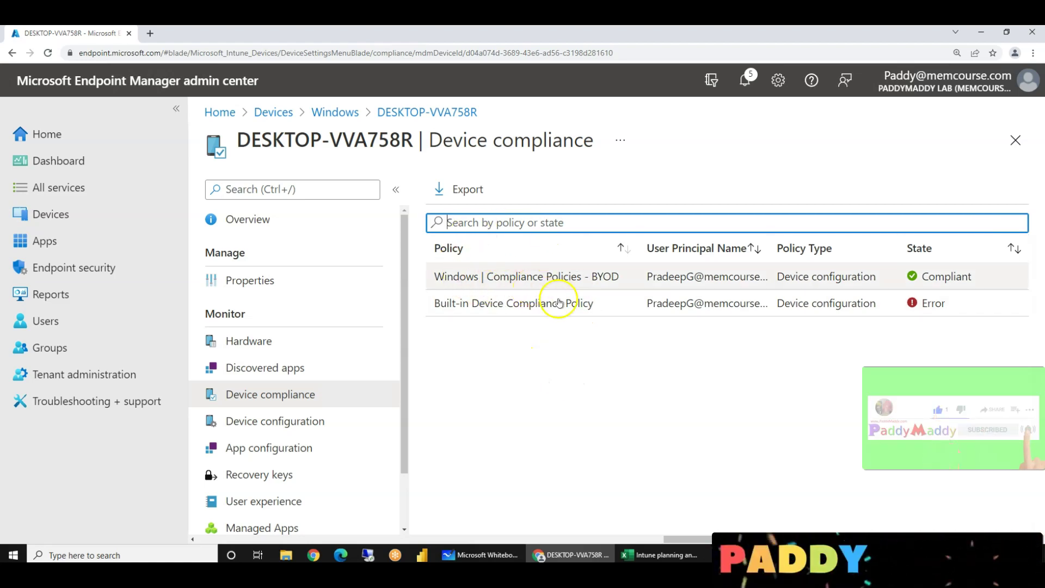
{"action": "left_click", "coordinate": [525, 281]}
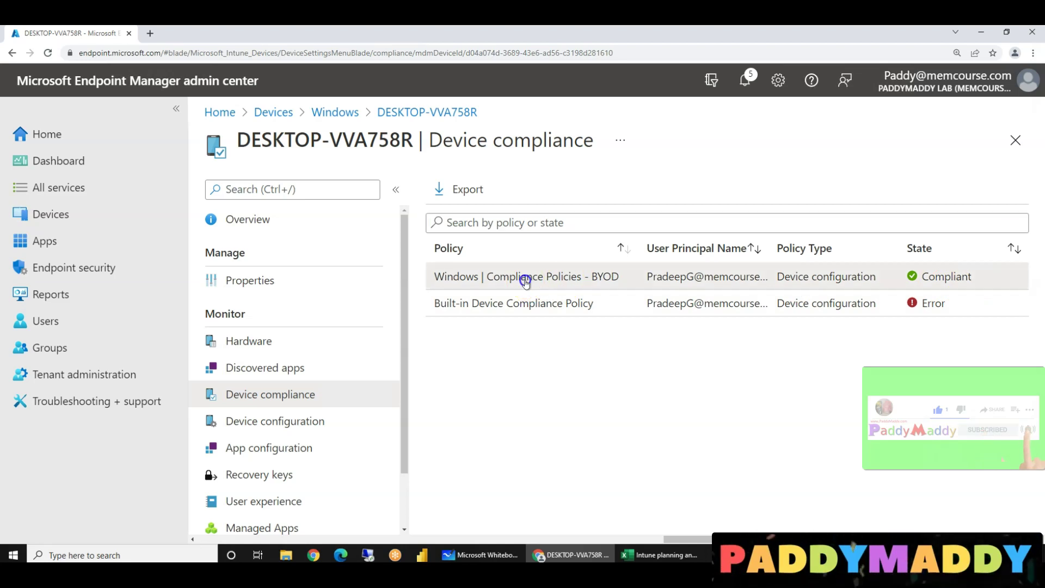
{"action": "left_click_drag", "start_coordinate": [526, 281], "coordinate": [935, 279]}
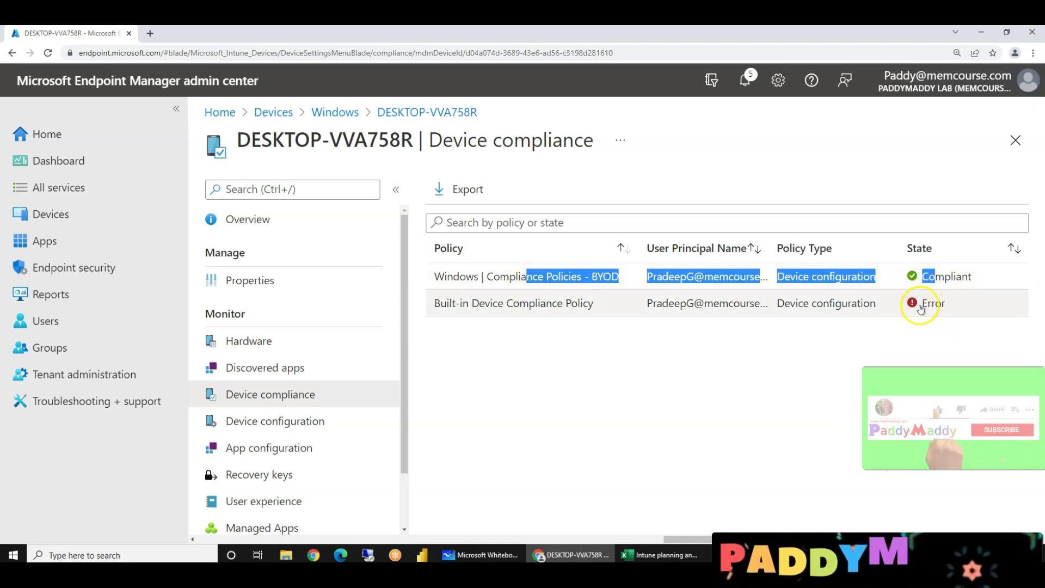
{"action": "left_click", "coordinate": [858, 305]}
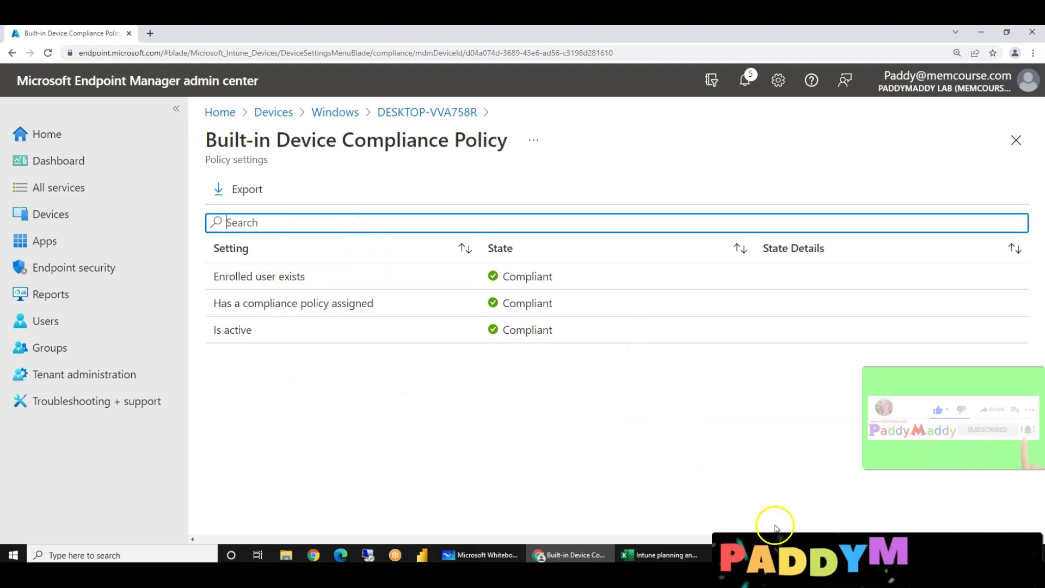
{"action": "left_click_drag", "start_coordinate": [794, 541], "coordinate": [76, 524]}
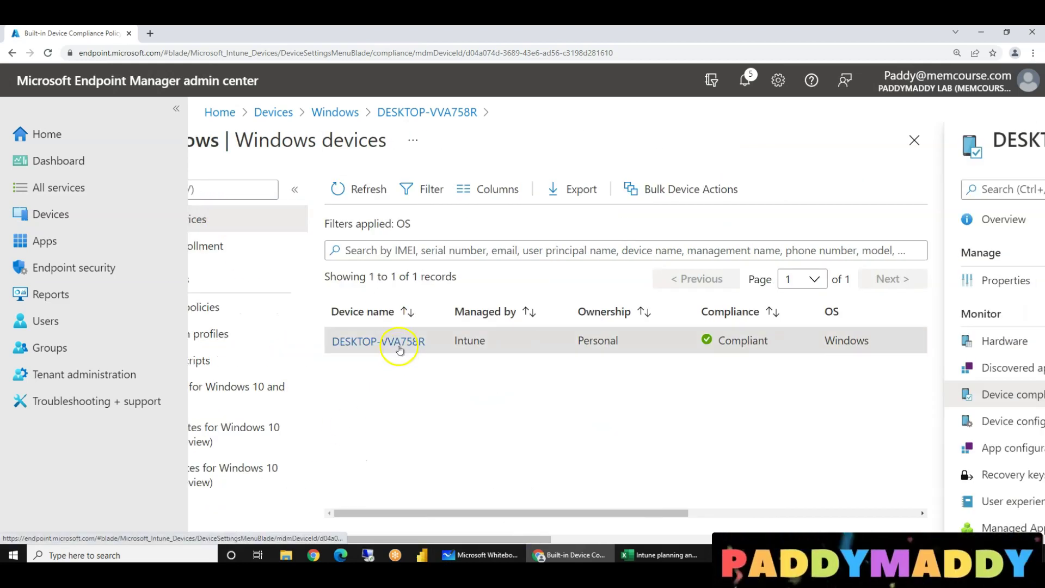
Step: Reopen the Built-in Device Compliance Policy details and review its settings
{"action": "left_click_drag", "start_coordinate": [543, 540], "coordinate": [721, 543]}
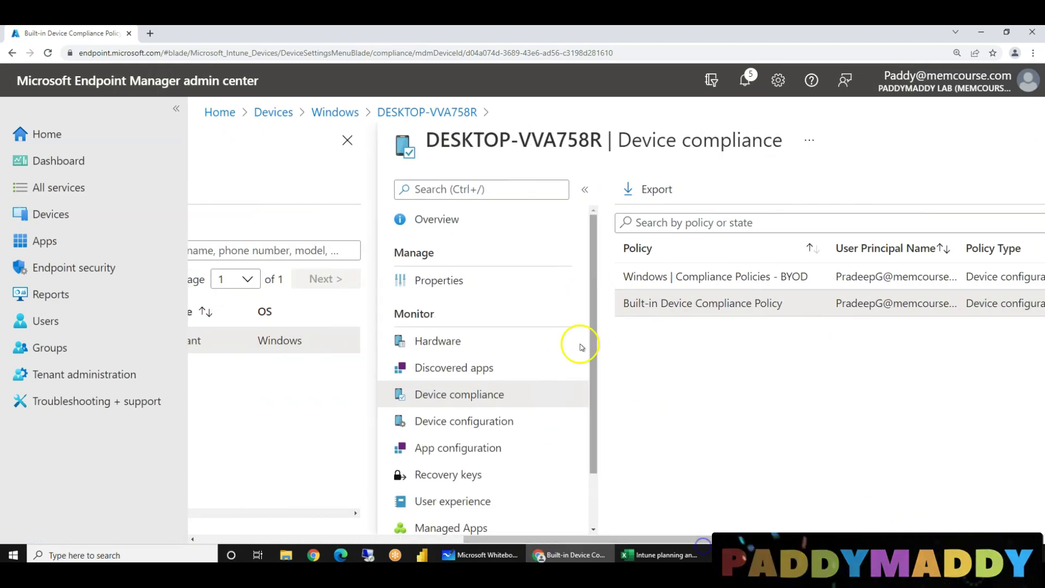
{"action": "left_click", "coordinate": [702, 303]}
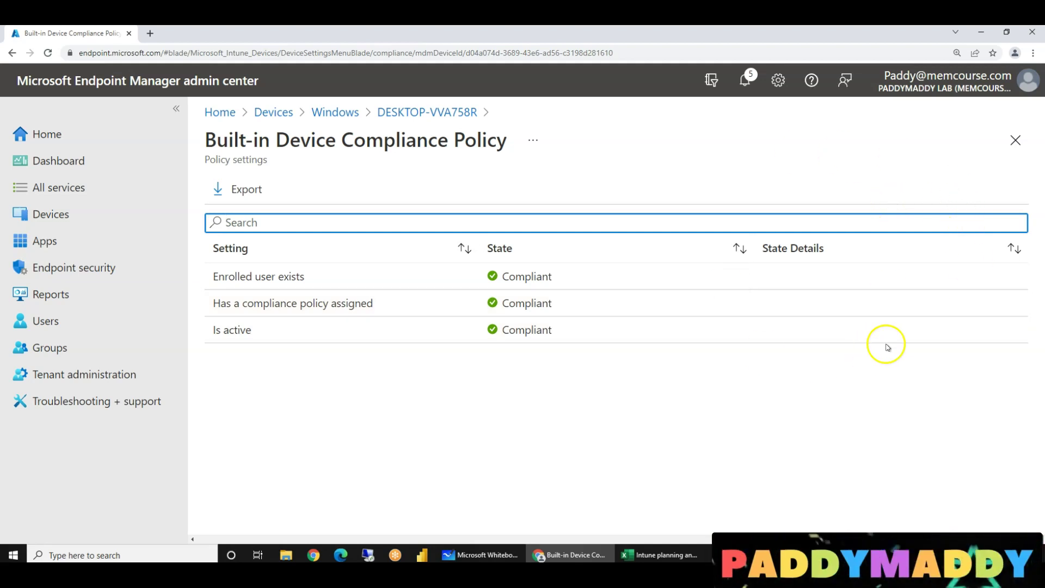
{"action": "left_click_drag", "start_coordinate": [968, 540], "coordinate": [779, 537]}
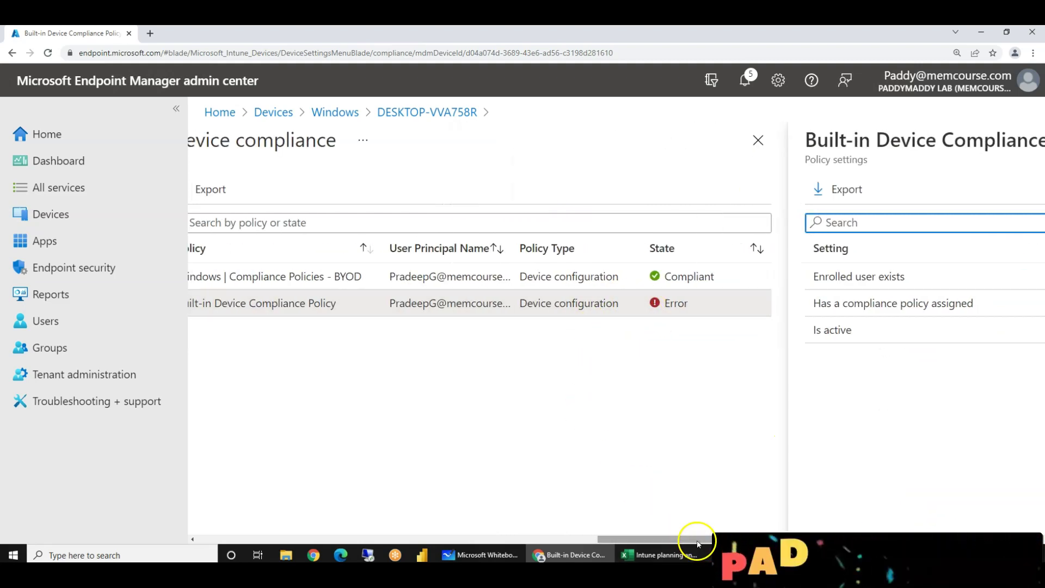
{"action": "left_click_drag", "start_coordinate": [699, 543], "coordinate": [567, 537]}
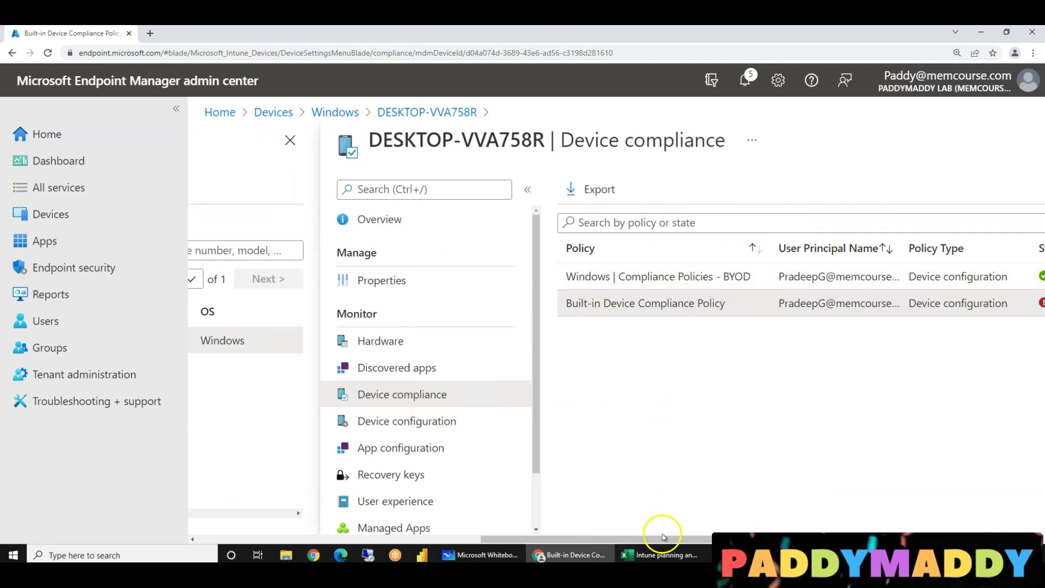
{"action": "left_click_drag", "start_coordinate": [664, 536], "coordinate": [550, 539]}
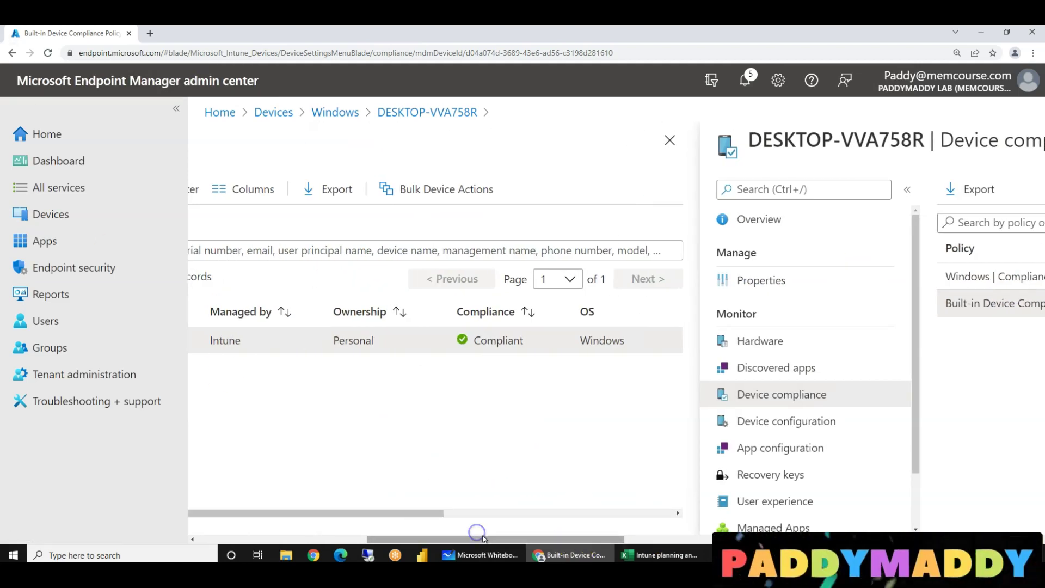
{"action": "left_click_drag", "start_coordinate": [482, 538], "coordinate": [746, 523]}
Step: Close the policy details and refresh Device compliance so both policies show Compliant
{"action": "left_click", "coordinate": [1017, 141]}
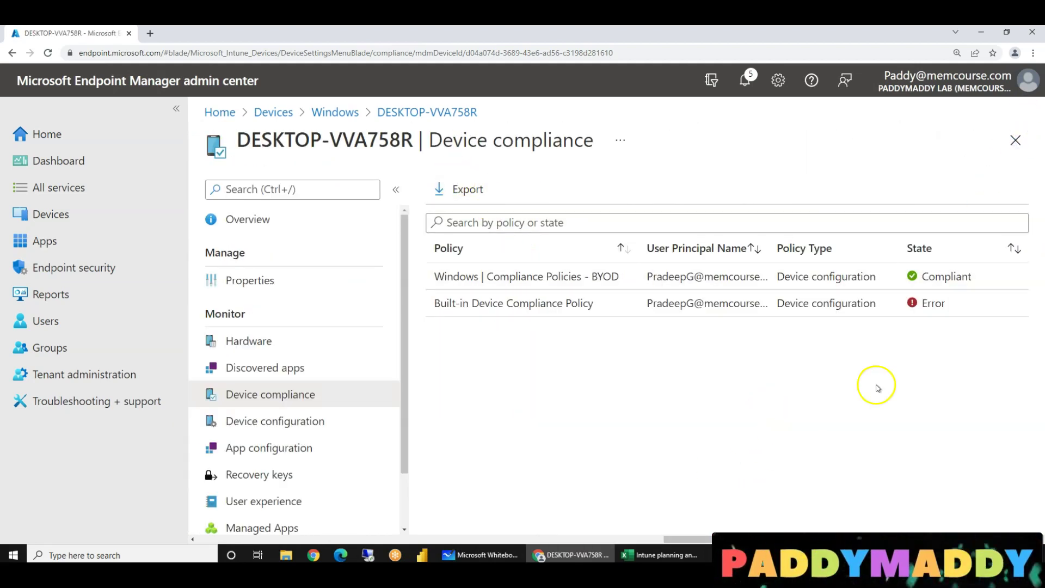
{"action": "left_click", "coordinate": [266, 369]}
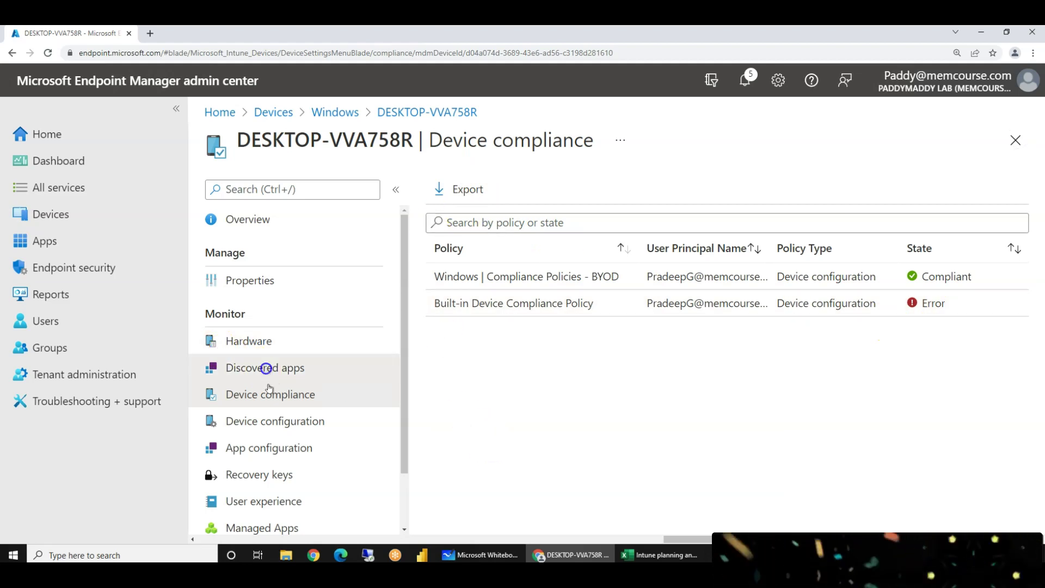
{"action": "left_click", "coordinate": [270, 392]}
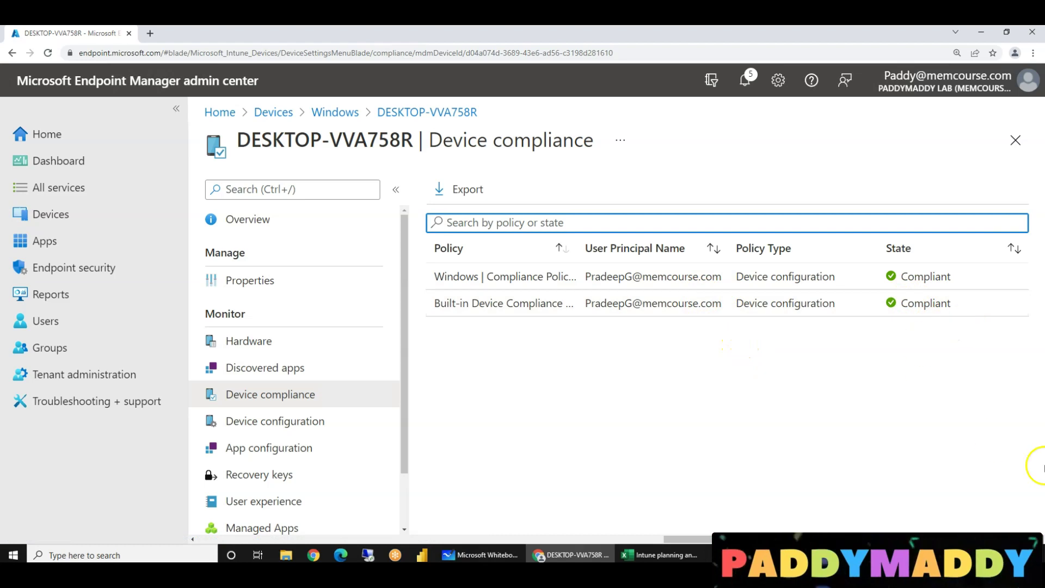
Step: Review the Built-in Device Compliance and BYOD policy setting states for DESKTOP-VVA758R
{"action": "left_click", "coordinate": [455, 304]}
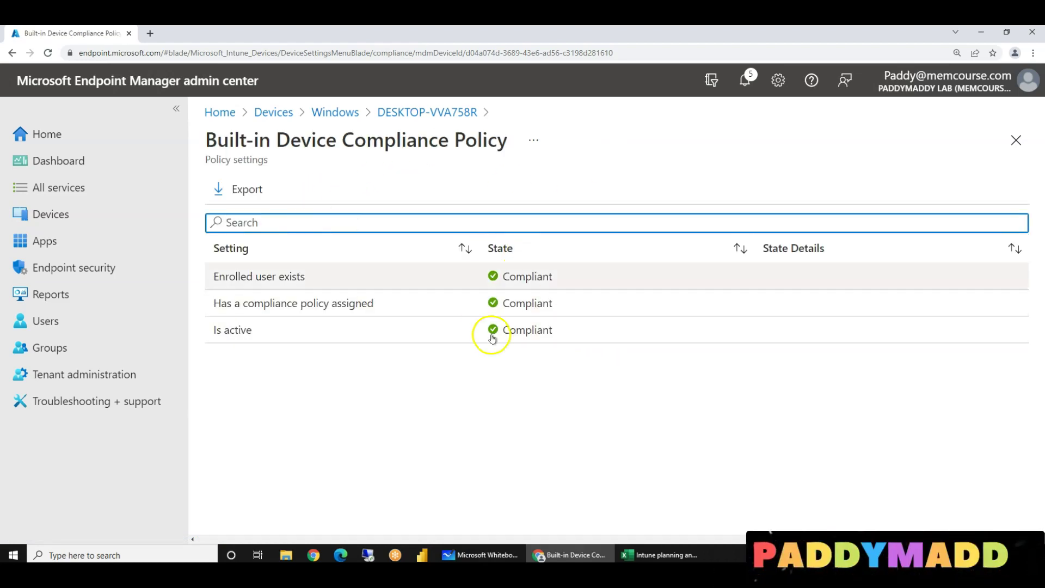
{"action": "left_click", "coordinate": [809, 539]}
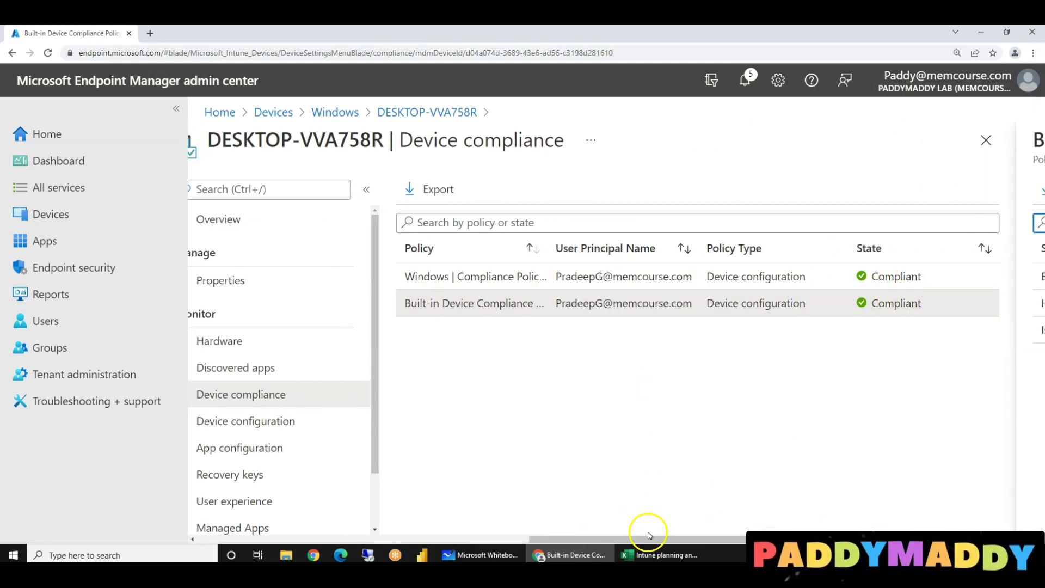
{"action": "left_click", "coordinate": [487, 539]}
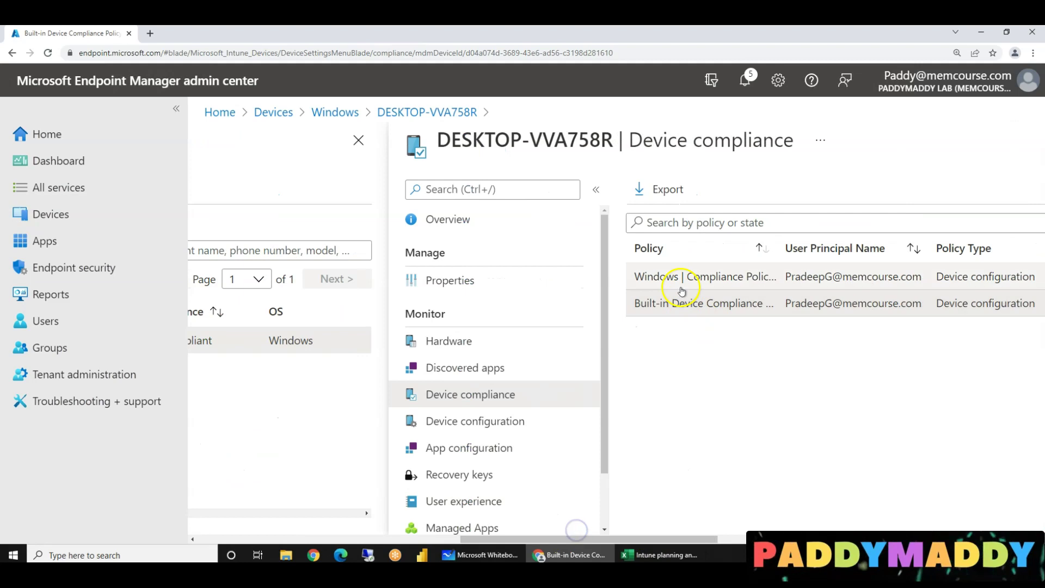
{"action": "left_click", "coordinate": [678, 279]}
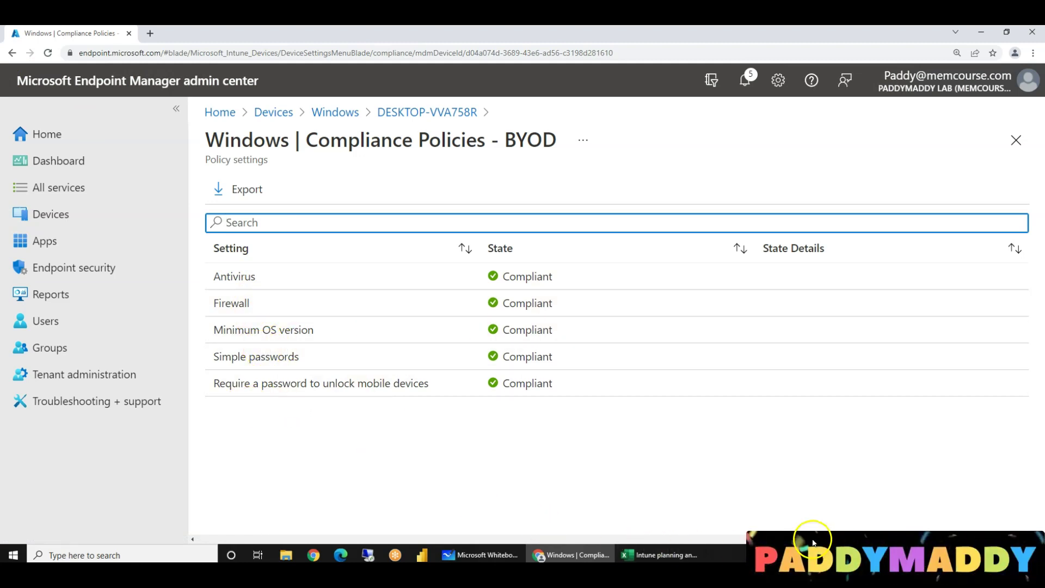
{"action": "left_click", "coordinate": [579, 539]}
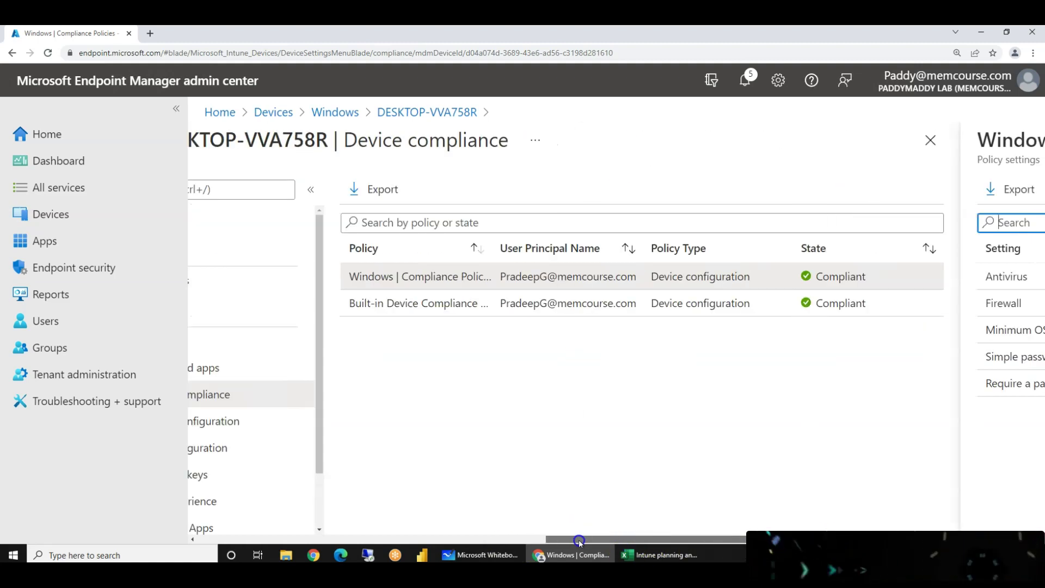
{"action": "left_click_drag", "start_coordinate": [578, 539], "coordinate": [520, 535]}
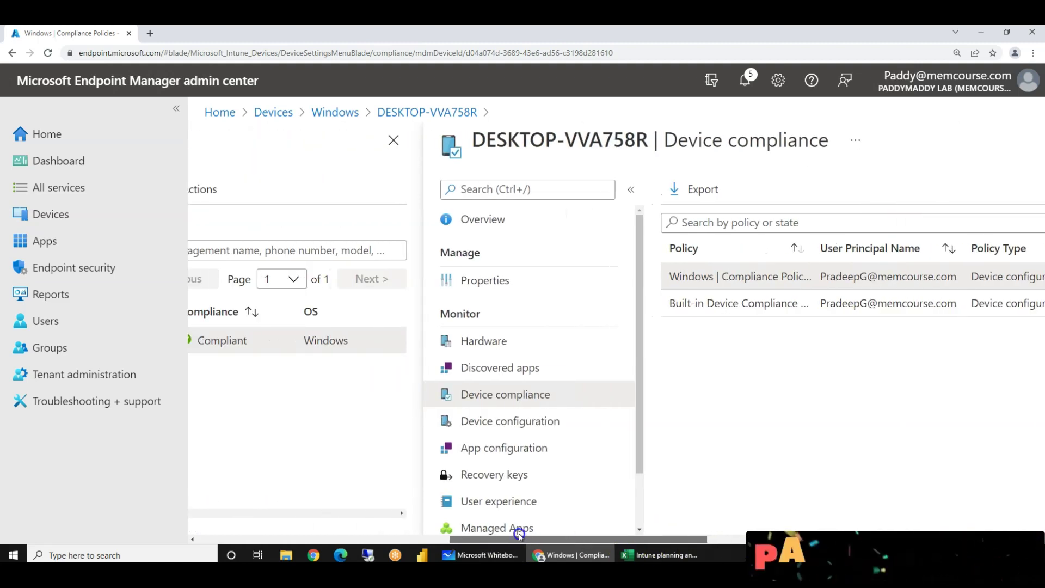
Step: View DESKTOP-VVA758R's overview, refresh the Windows devices list, then bring the VM sign-in screen forward
{"action": "left_click", "coordinate": [479, 219]}
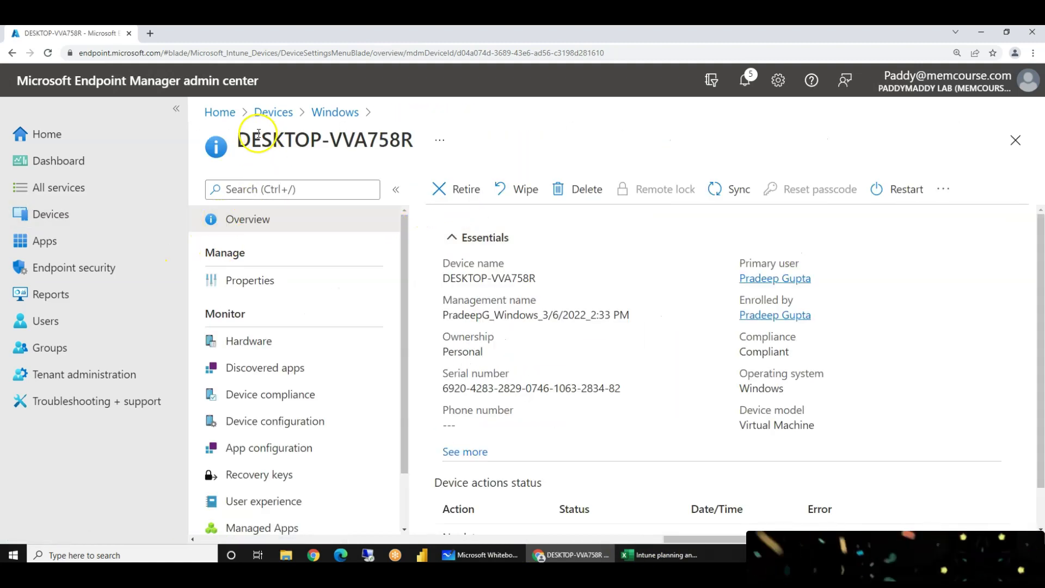
{"action": "left_click_drag", "start_coordinate": [240, 140], "coordinate": [430, 140]}
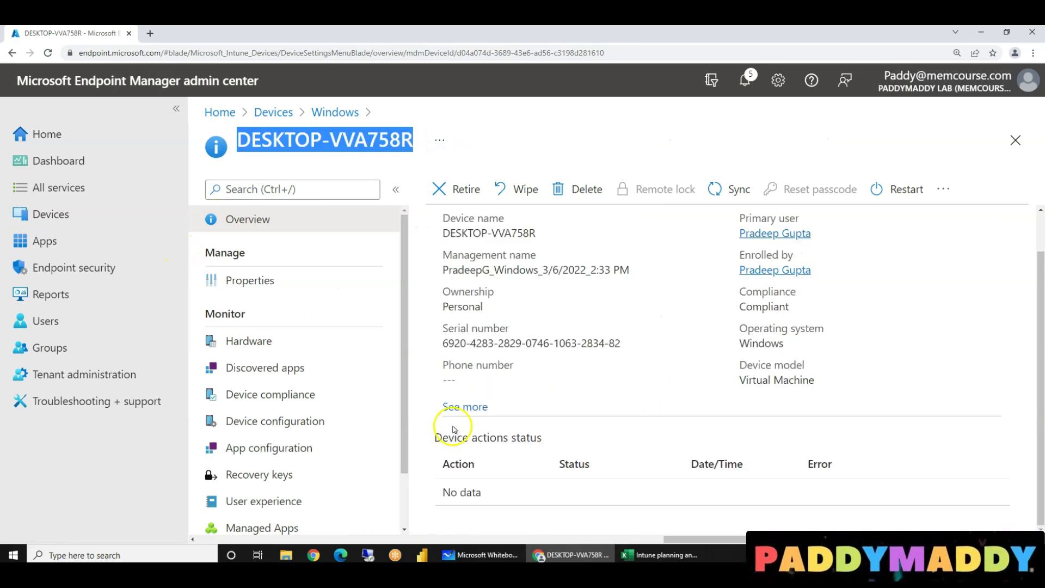
{"action": "left_click_drag", "start_coordinate": [699, 539], "coordinate": [159, 499]}
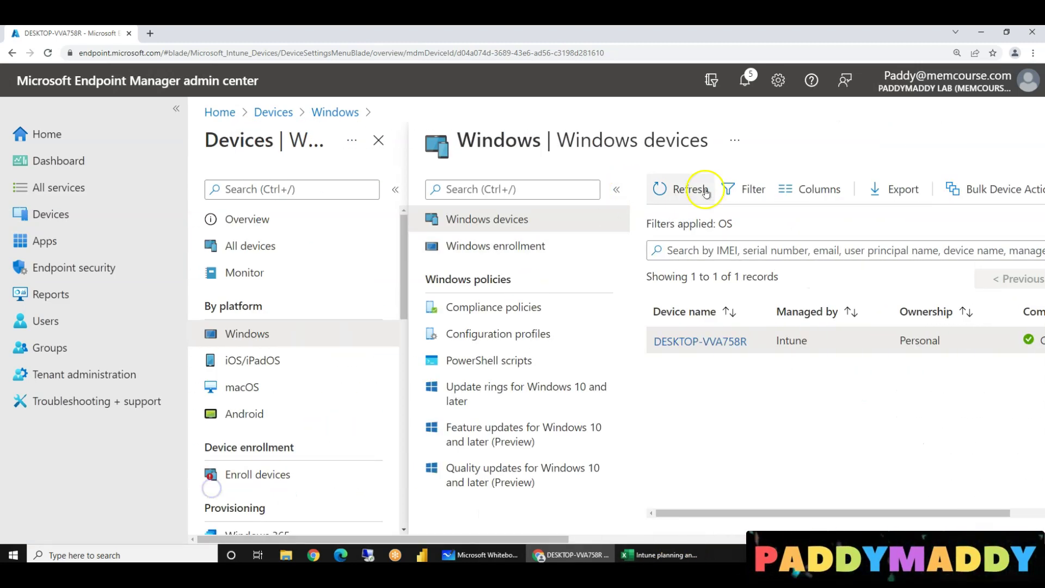
{"action": "left_click", "coordinate": [691, 189]}
{"action": "left_click", "coordinate": [468, 255]}
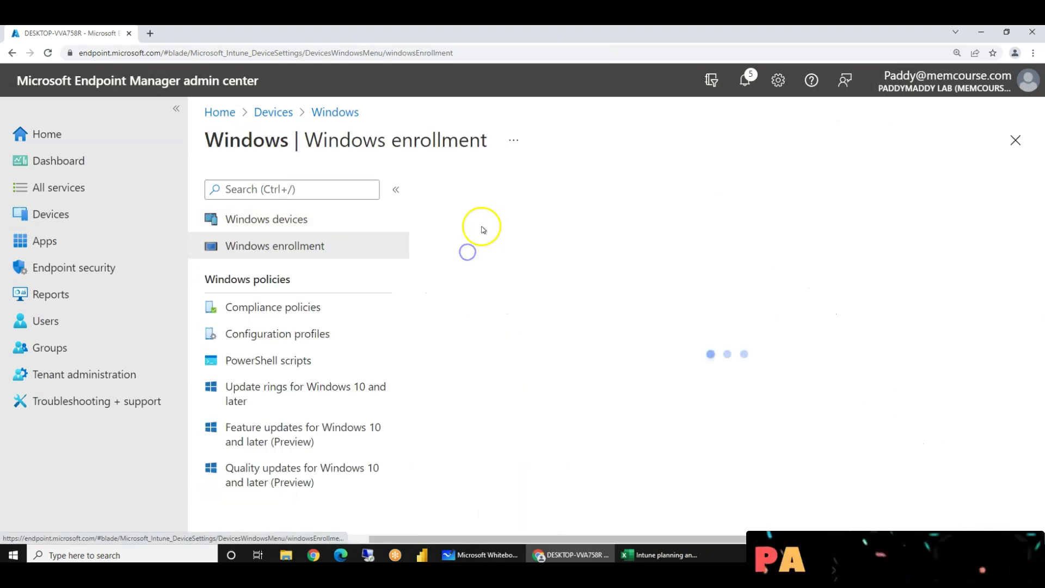
{"action": "left_click", "coordinate": [254, 220]}
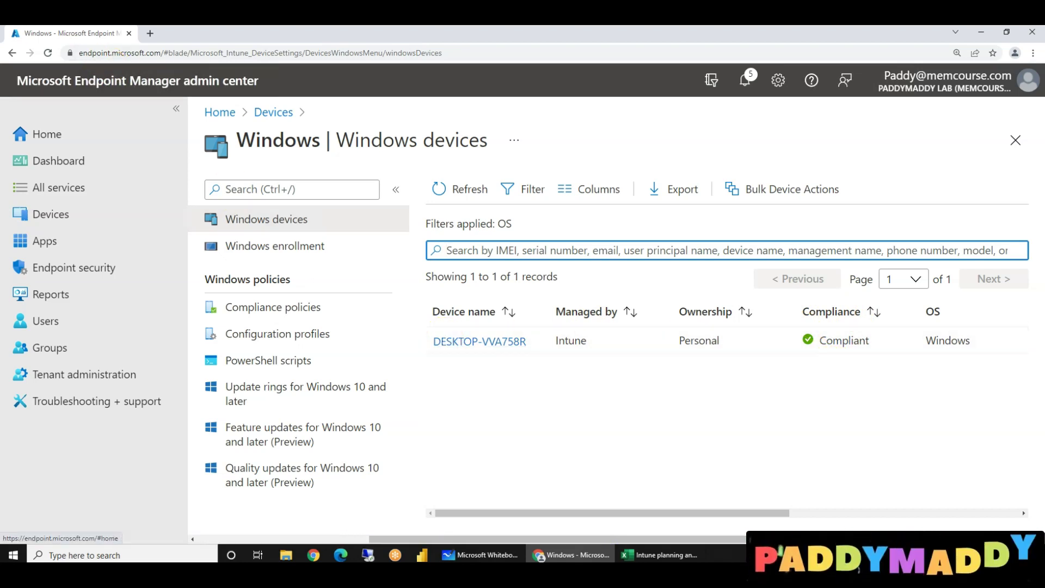
{"action": "key", "text": "alt+Tab"}
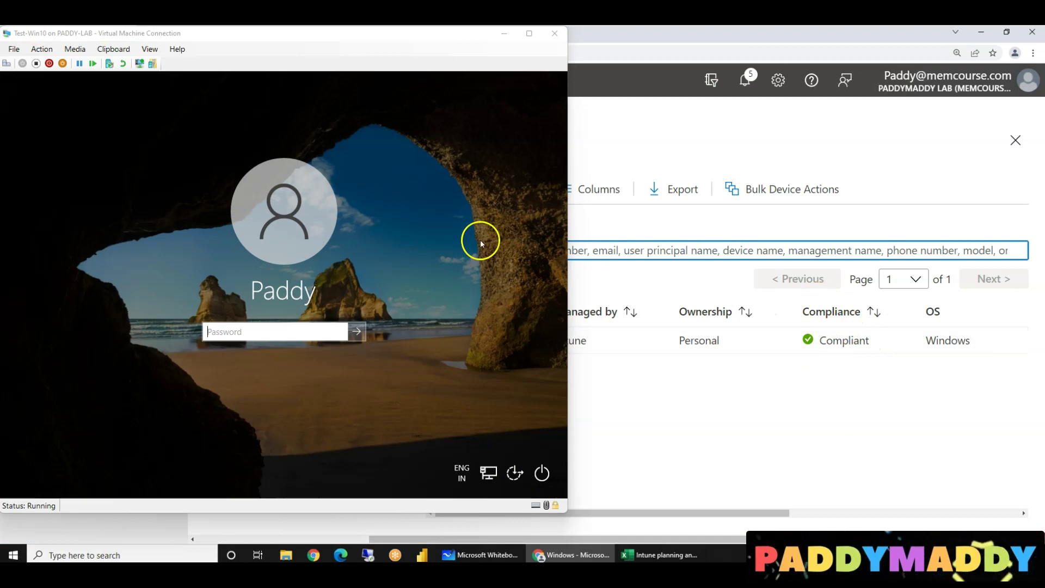
Step: Sign in to Test-Win10 and change the account password when prompted
{"action": "left_click", "coordinate": [248, 333]}
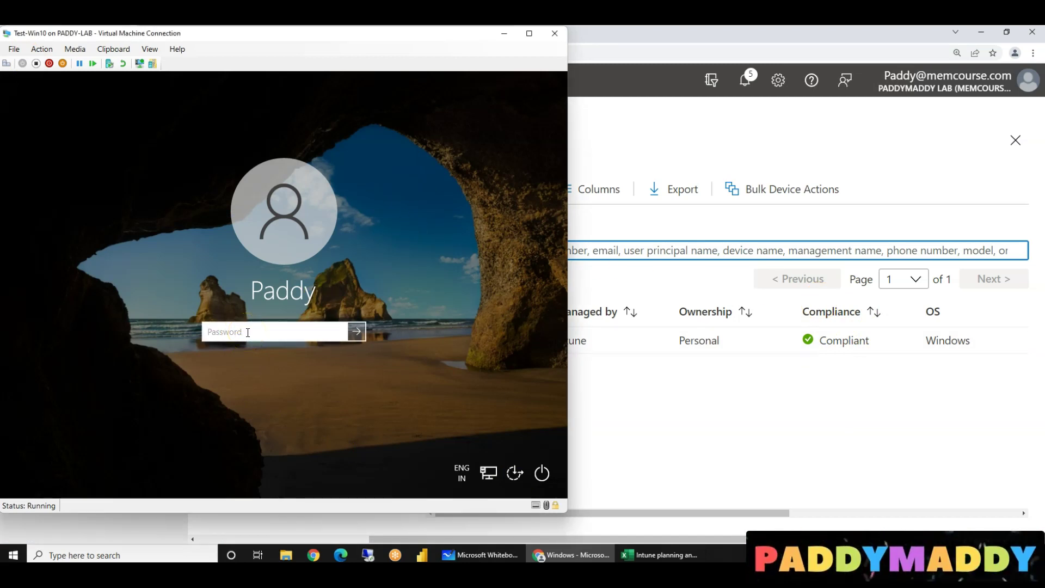
{"action": "key", "text": "Return"}
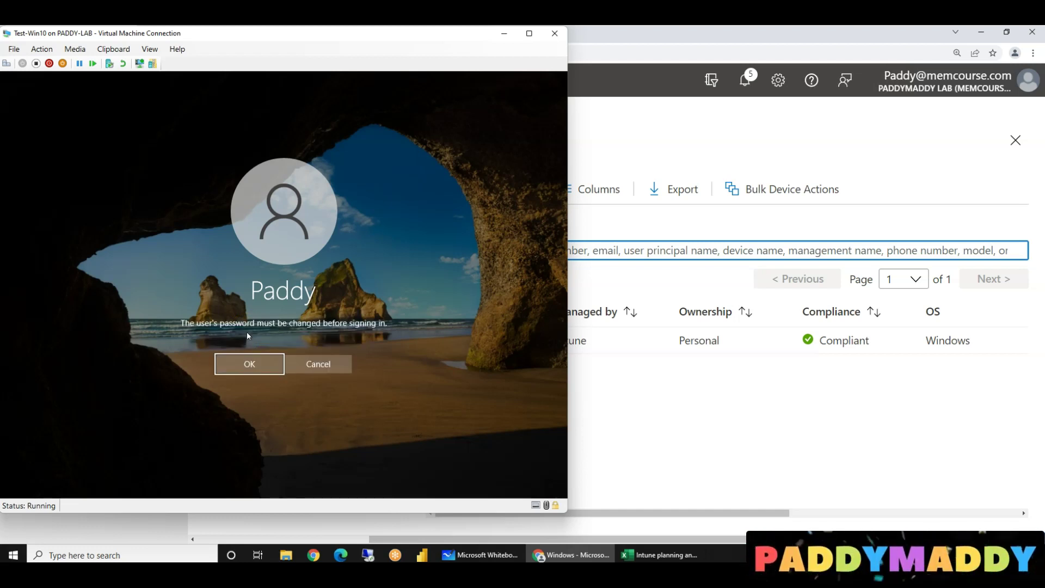
{"action": "key", "text": "Return"}
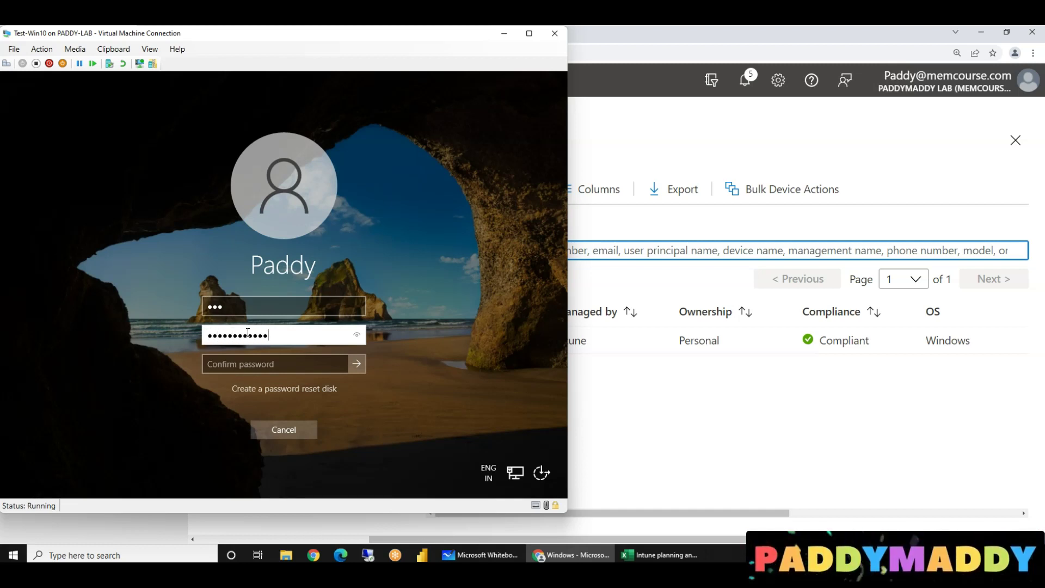
{"action": "key", "text": "Tab"}
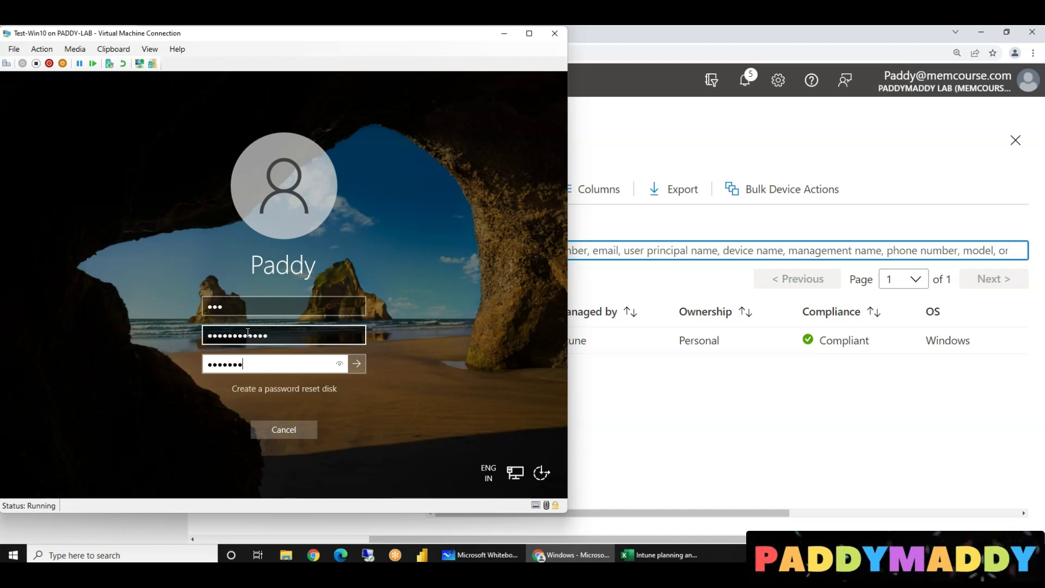
{"action": "key", "text": "Return"}
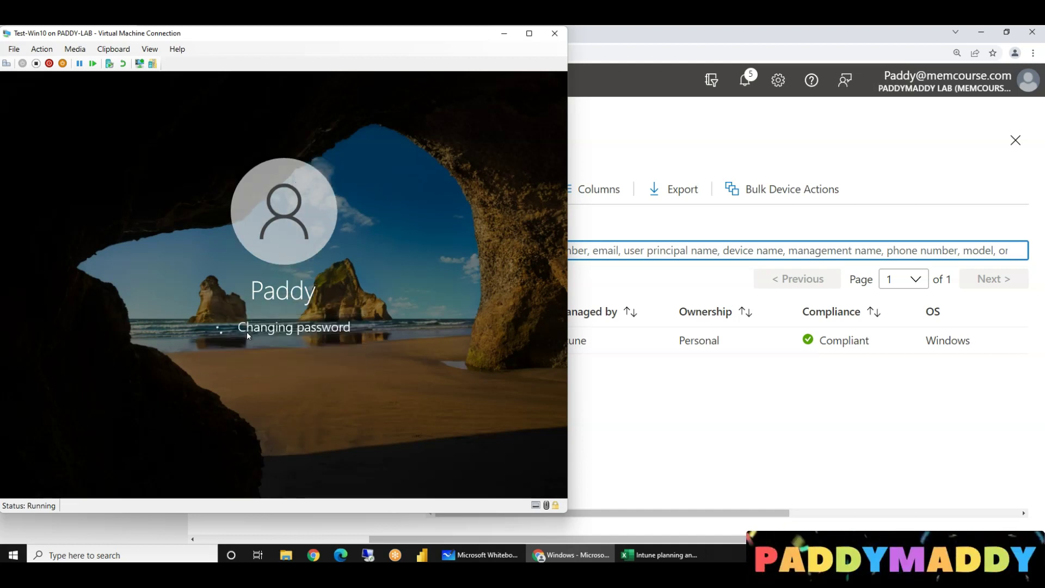
{"action": "key", "text": "Return"}
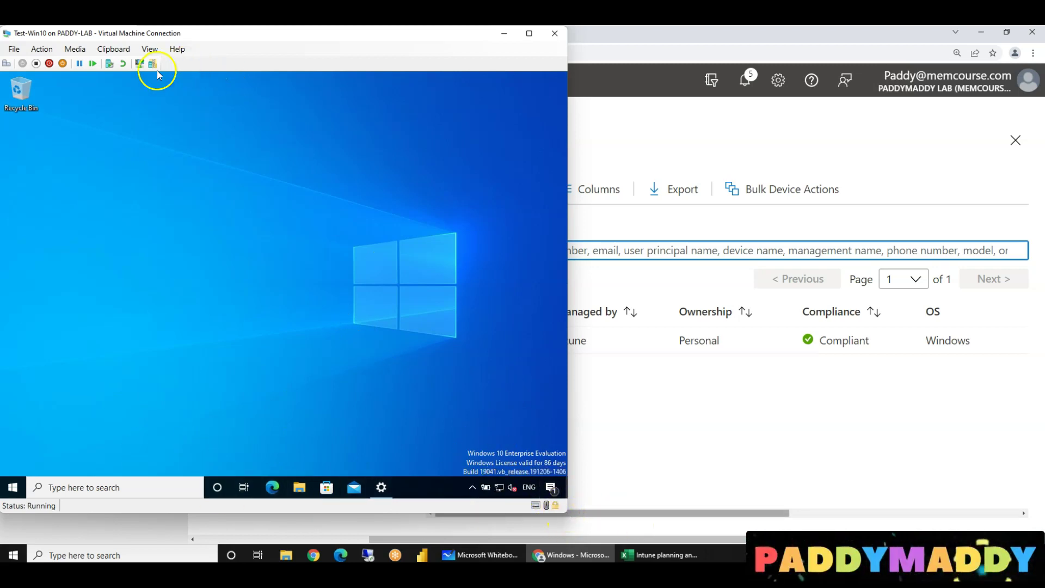
Step: Switch the VM connection to an Enhanced session and sign in again with the new password
{"action": "left_click", "coordinate": [140, 66]}
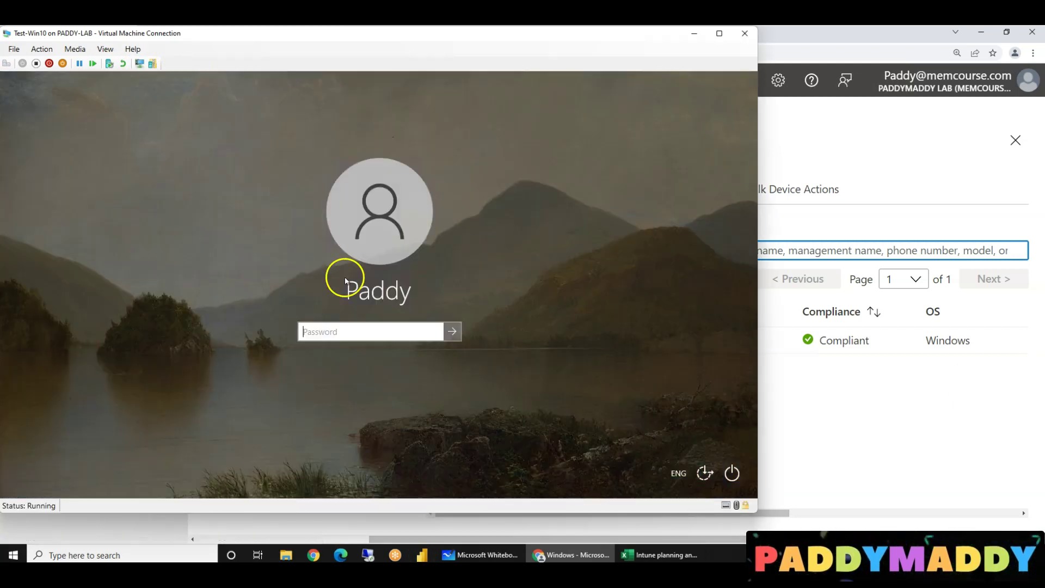
{"action": "type", "text": "•••••••••••"}
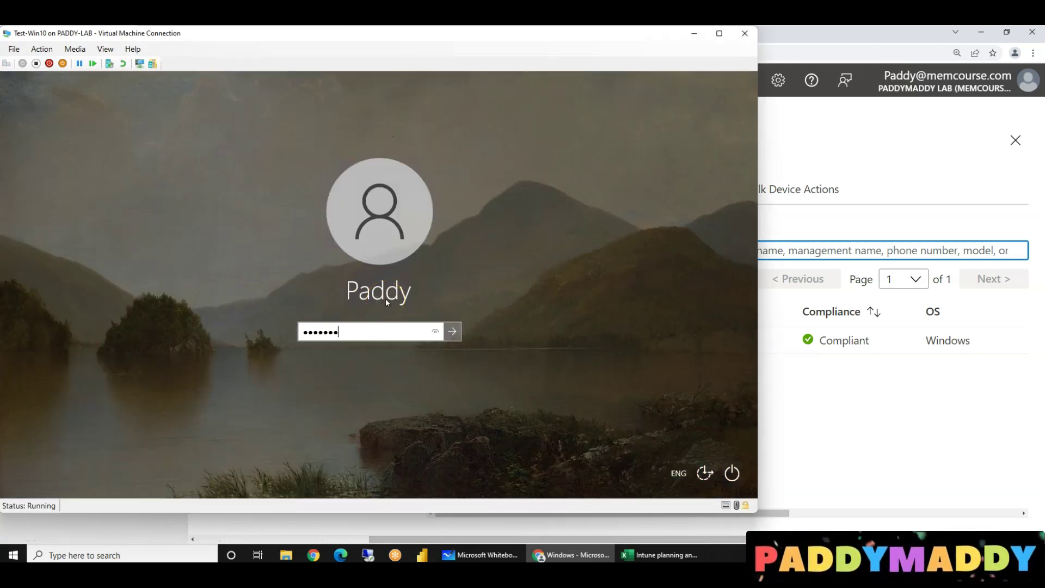
{"action": "key", "text": "Return"}
{"action": "left_click", "coordinate": [372, 295]}
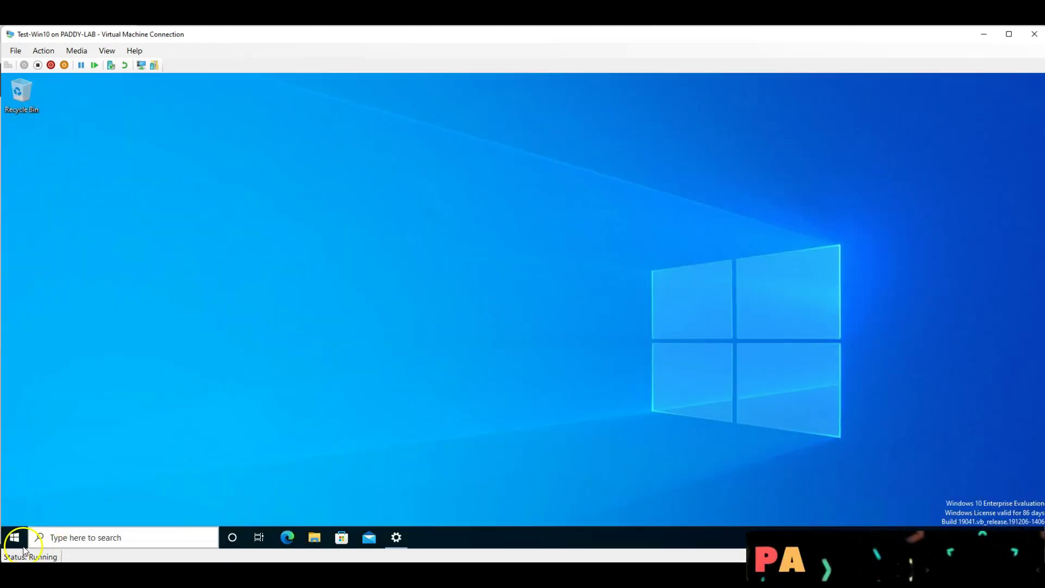
Step: In the VM's Access work or school page, open the work account's info and sync the device
{"action": "left_click", "coordinate": [15, 537]}
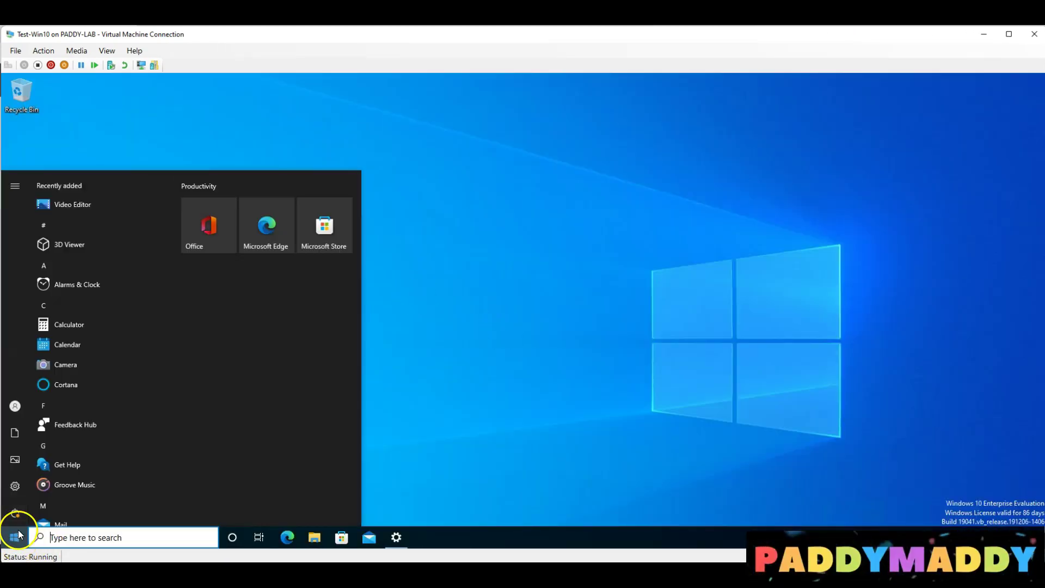
{"action": "left_click", "coordinate": [15, 486]}
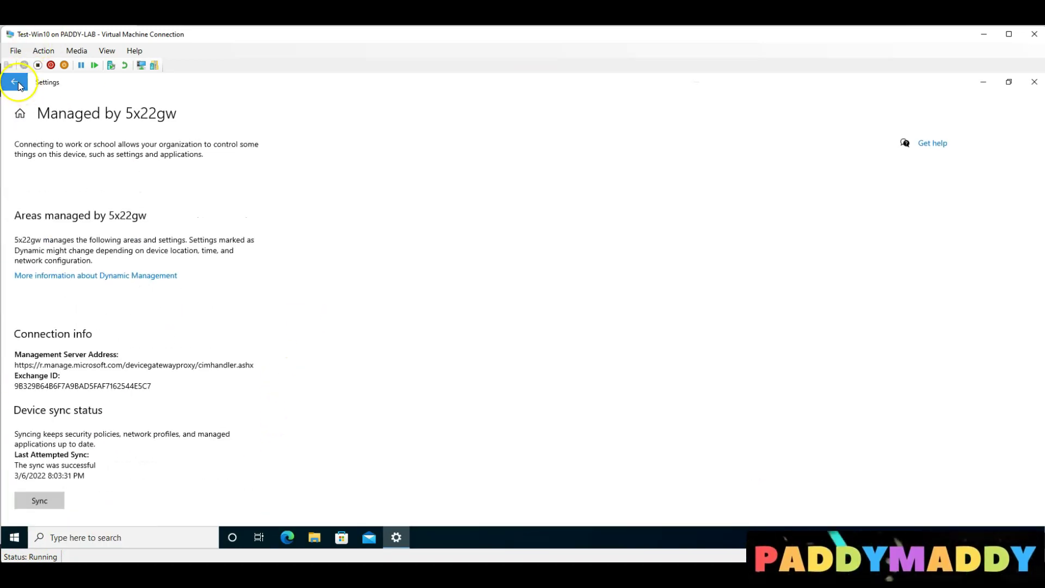
{"action": "left_click", "coordinate": [16, 83]}
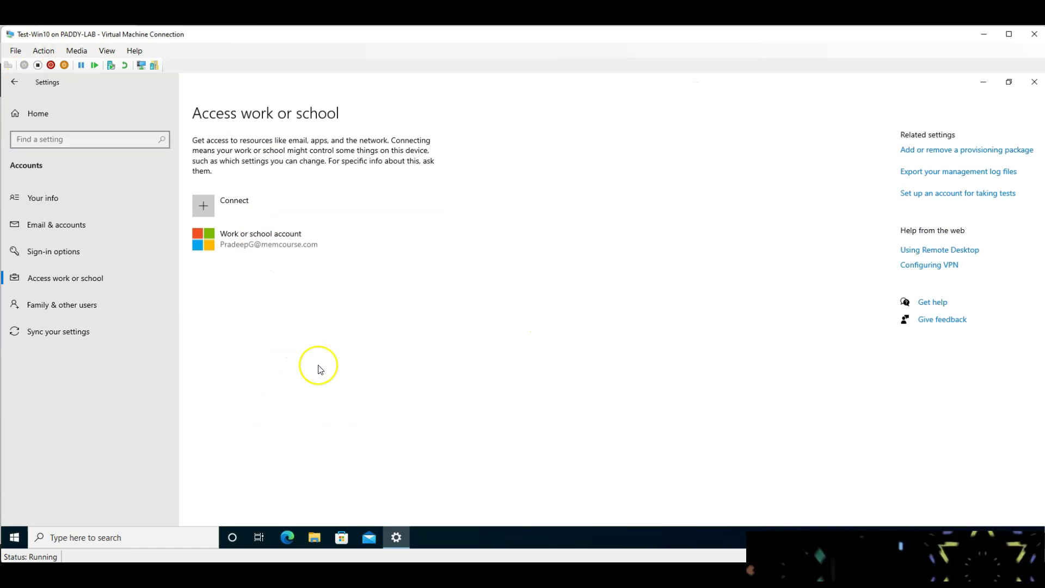
{"action": "left_click", "coordinate": [266, 252]}
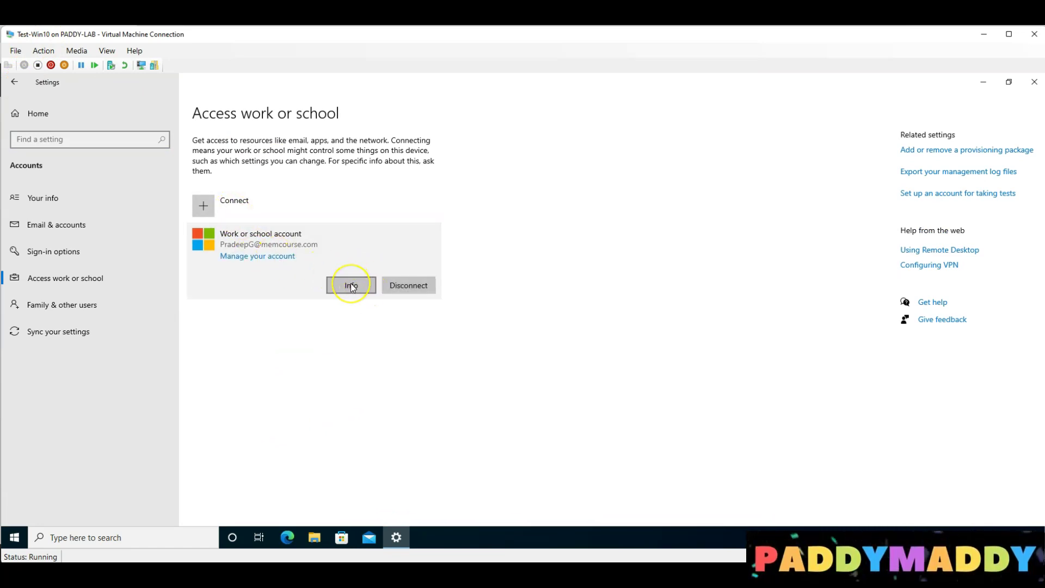
{"action": "left_click", "coordinate": [351, 285]}
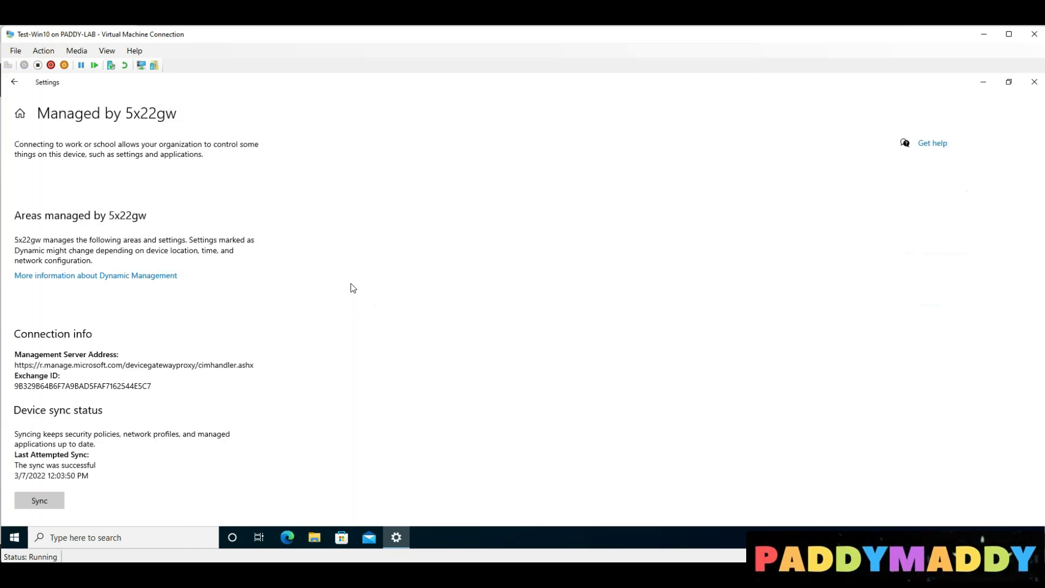
{"action": "left_click", "coordinate": [44, 500]}
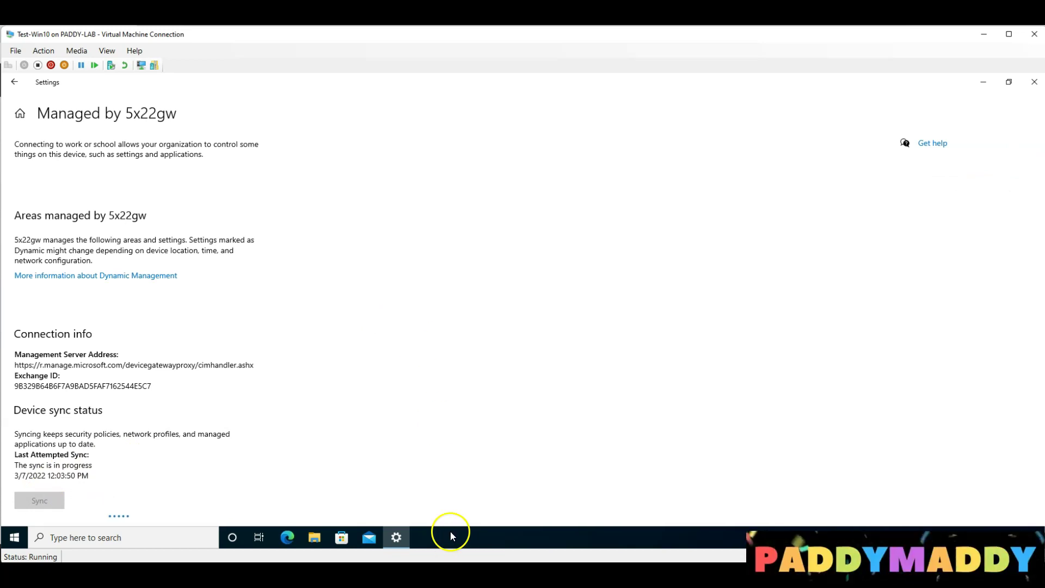
{"action": "scroll", "coordinate": [343, 416], "scroll_direction": "down", "scroll_amount": 3}
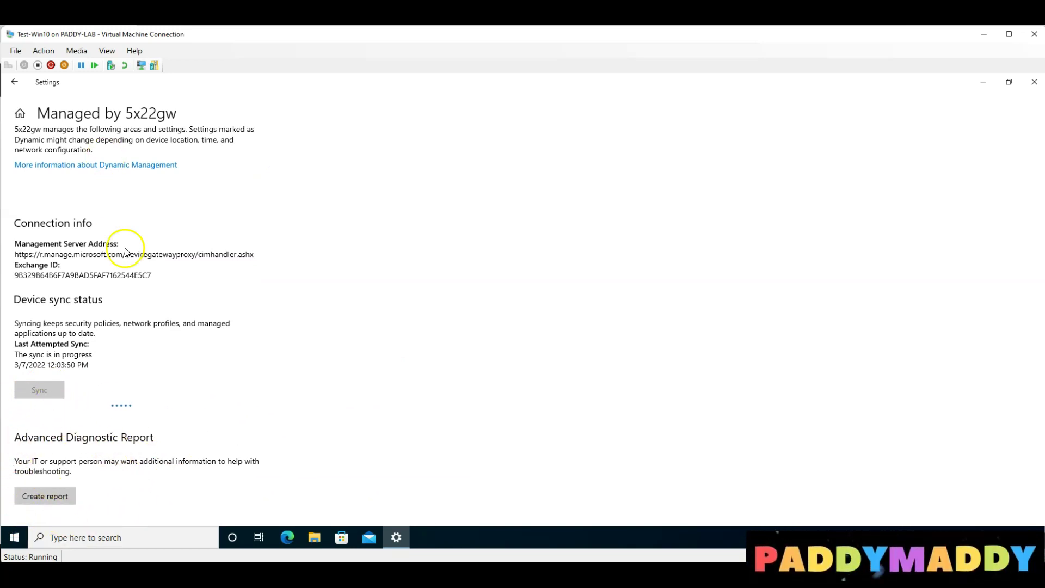
{"action": "scroll", "coordinate": [127, 288], "scroll_direction": "up", "scroll_amount": 3}
{"action": "left_click", "coordinate": [17, 87]}
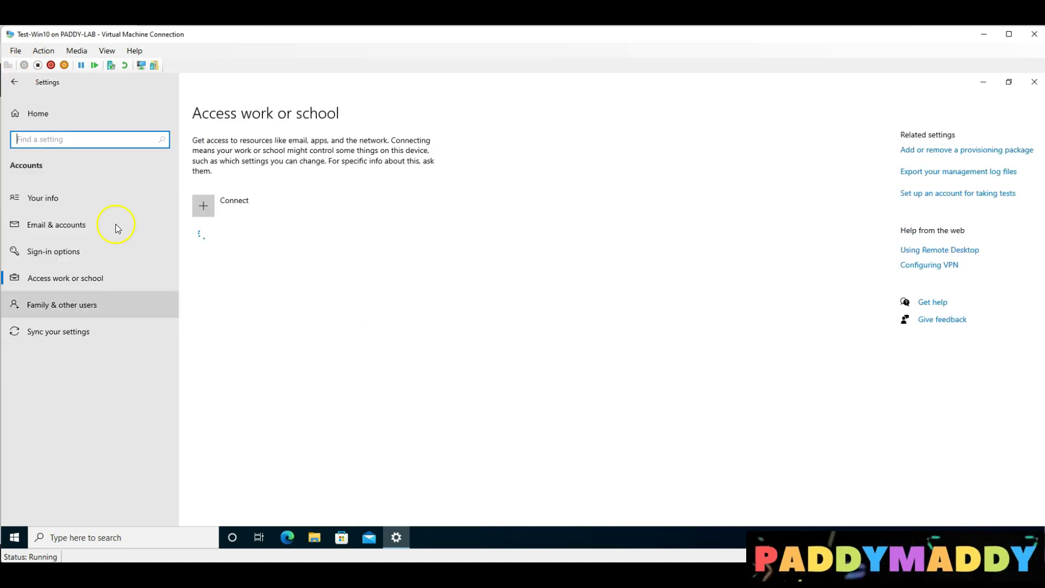
{"action": "left_click", "coordinate": [397, 539]}
{"action": "left_click", "coordinate": [397, 539]}
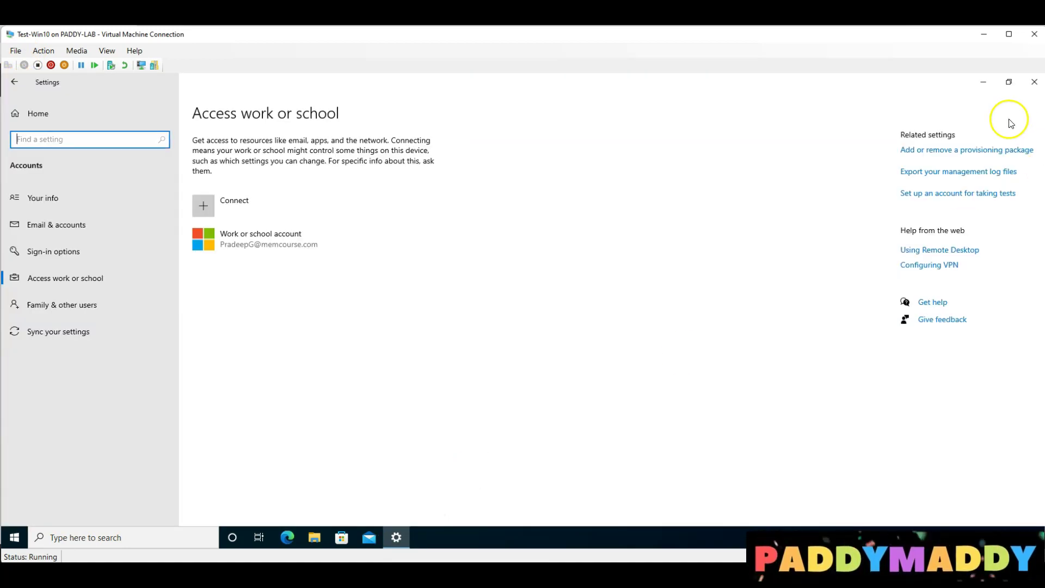
Step: Check the DESKTOP-VVA758R device page in host Endpoint Manager, then open Run in the VM
{"action": "left_click", "coordinate": [992, 41]}
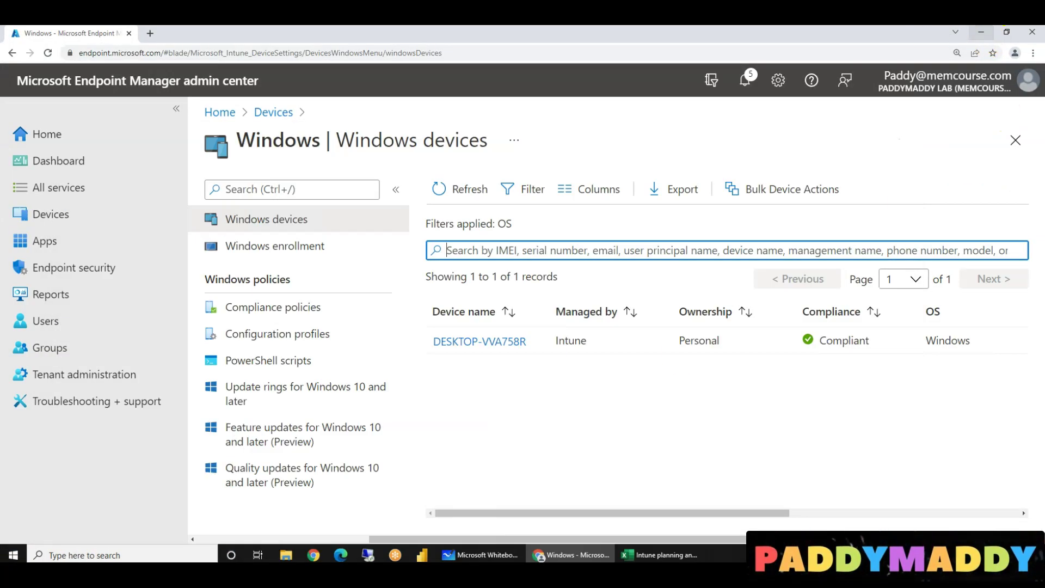
{"action": "left_click", "coordinate": [493, 343]}
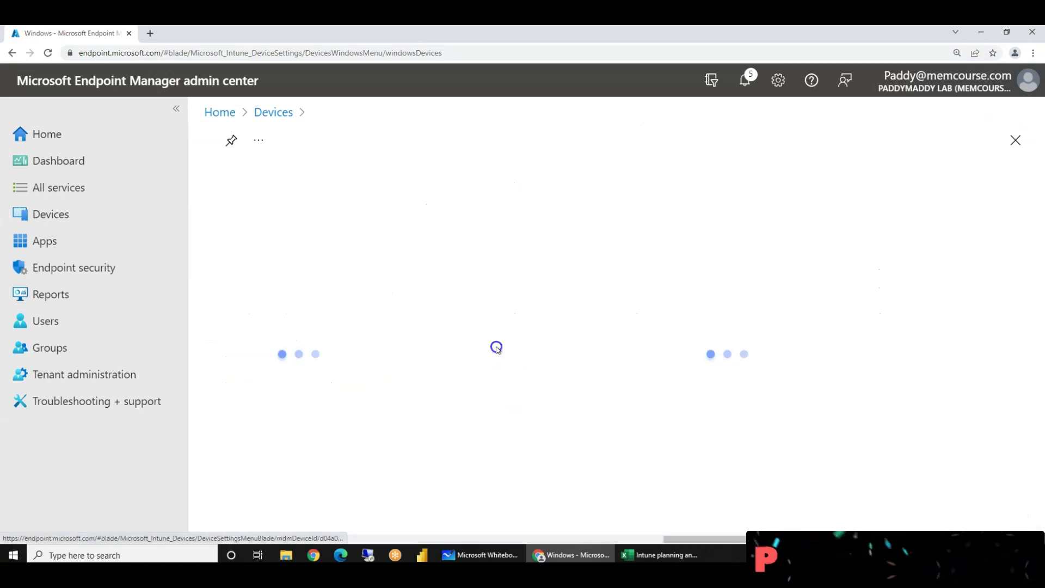
{"action": "left_click", "coordinate": [368, 554]}
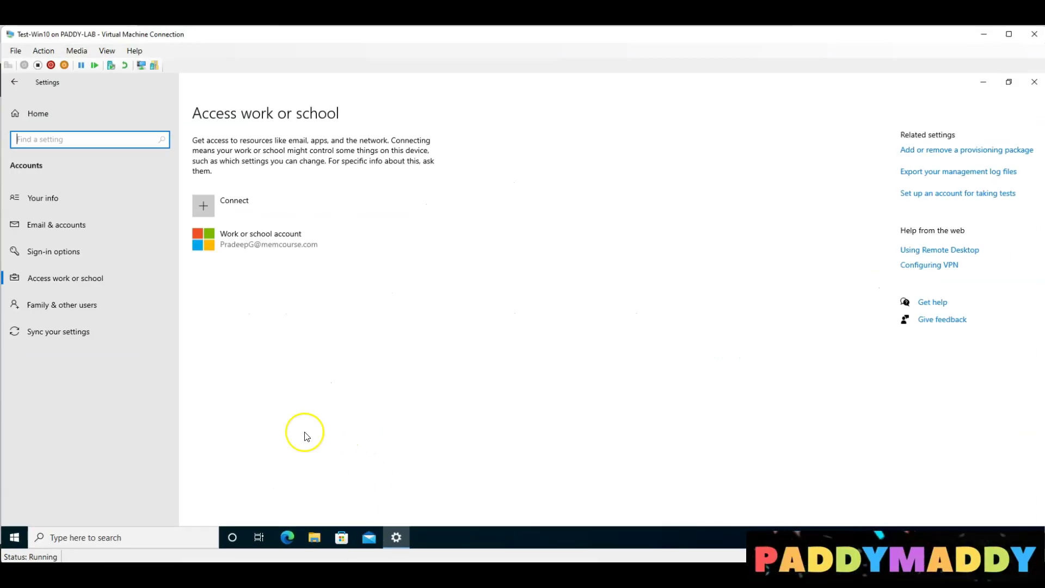
{"action": "left_click", "coordinate": [39, 530]}
{"action": "right_click", "coordinate": [17, 536]}
{"action": "left_click", "coordinate": [70, 481]}
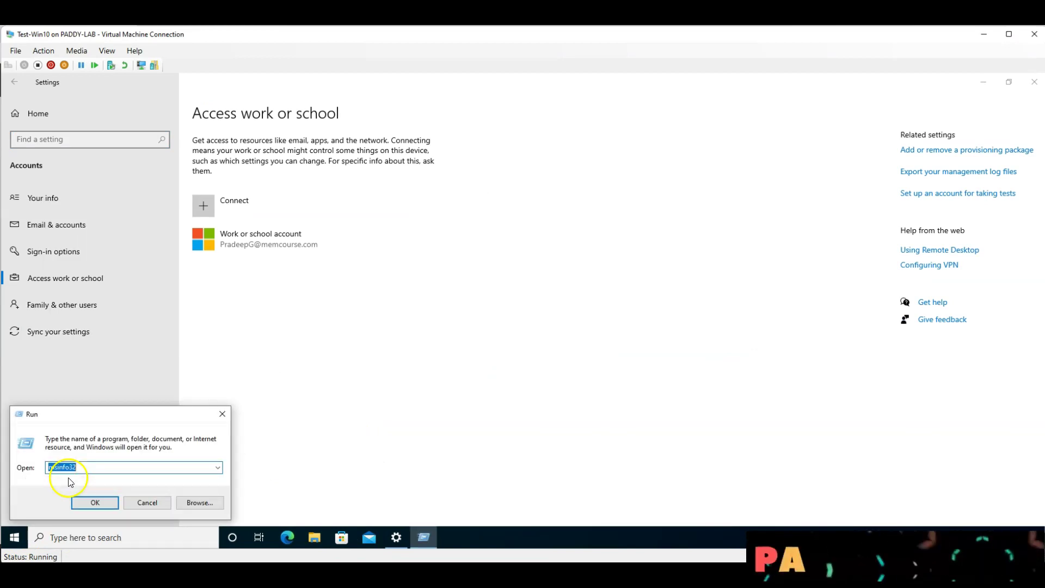
Step: Run firewall.cpl and set the Public Profile firewall state to Off, keeping Domain and Private on
{"action": "type", "text": "firewall.cp"}
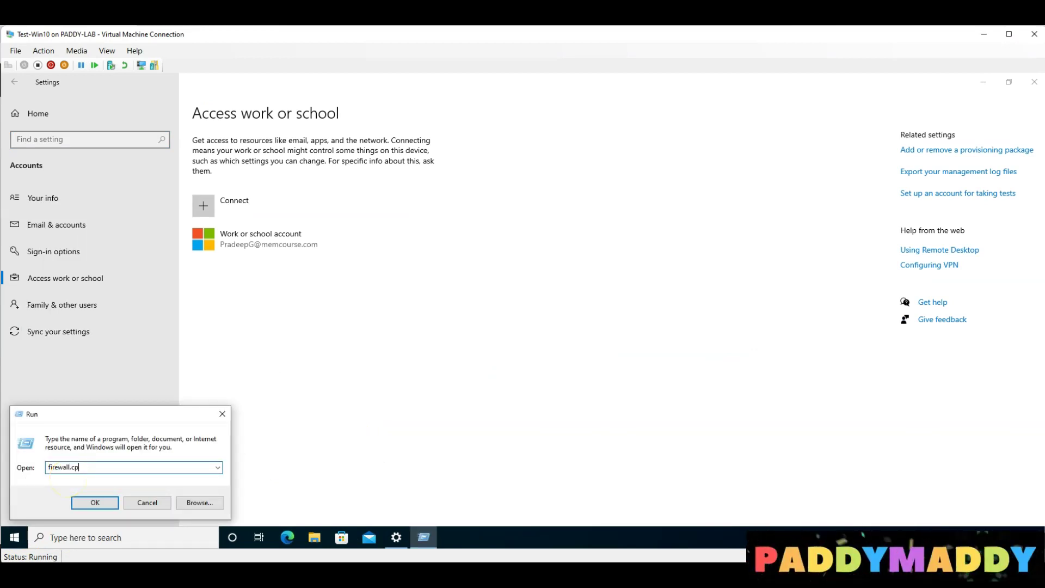
{"action": "type", "text": "l"}
{"action": "key", "text": "Return"}
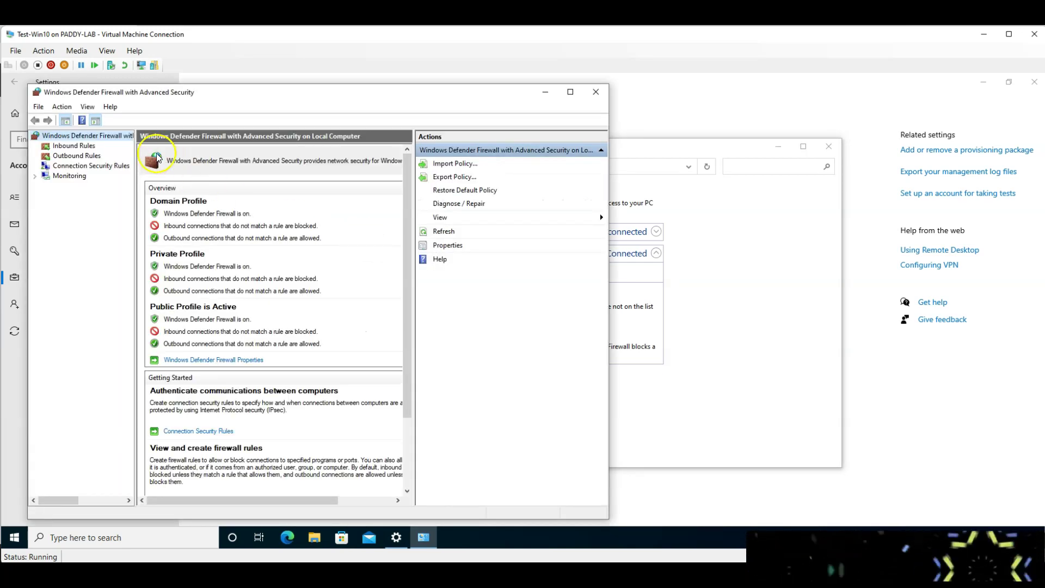
{"action": "right_click", "coordinate": [90, 135]}
{"action": "left_click", "coordinate": [121, 225]}
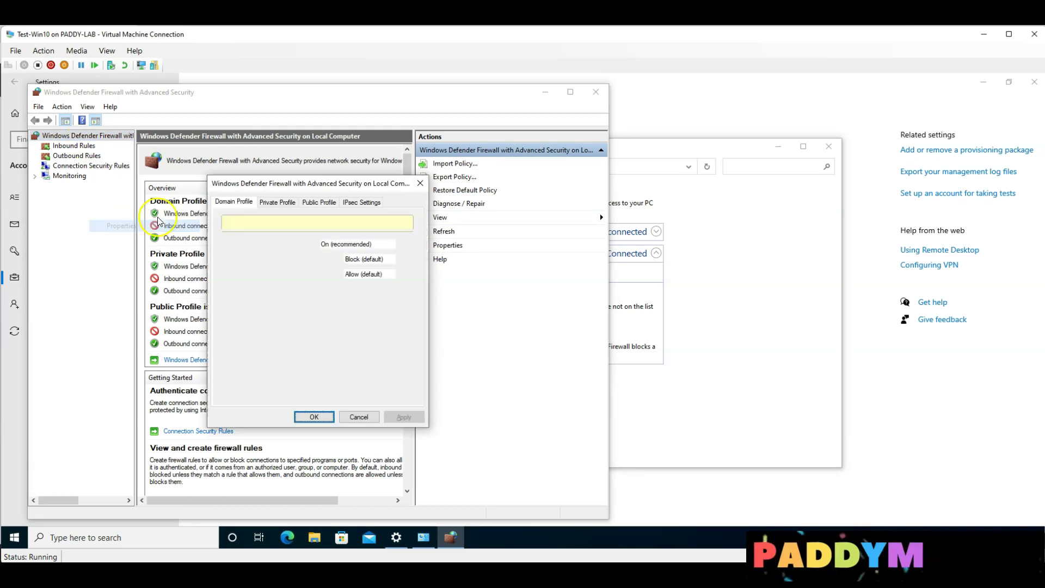
{"action": "left_click", "coordinate": [354, 244]}
{"action": "left_click", "coordinate": [349, 253]}
{"action": "left_click", "coordinate": [287, 204]}
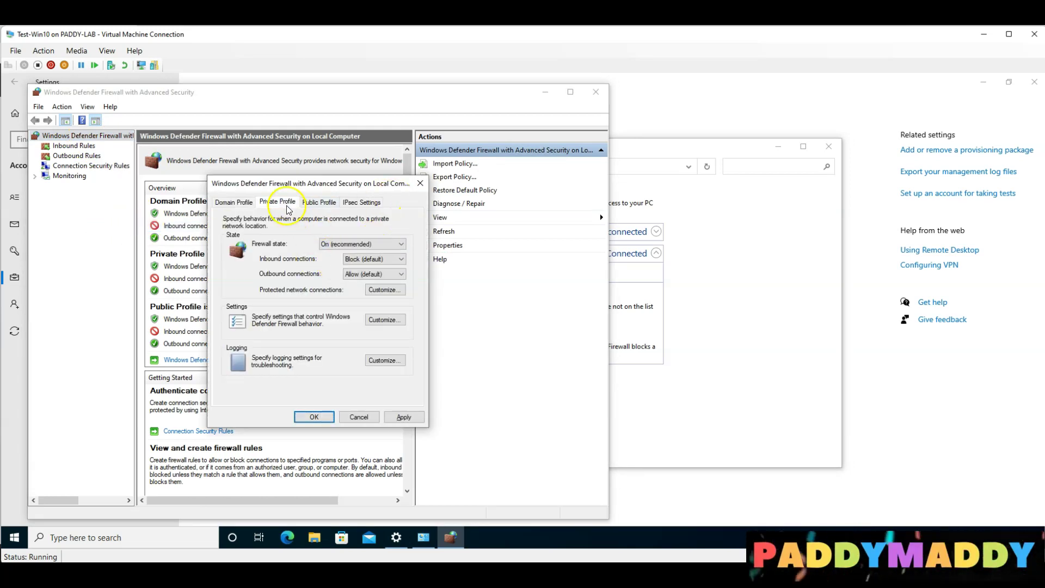
{"action": "left_click", "coordinate": [363, 246]}
{"action": "left_click", "coordinate": [343, 254]}
{"action": "left_click", "coordinate": [326, 203]}
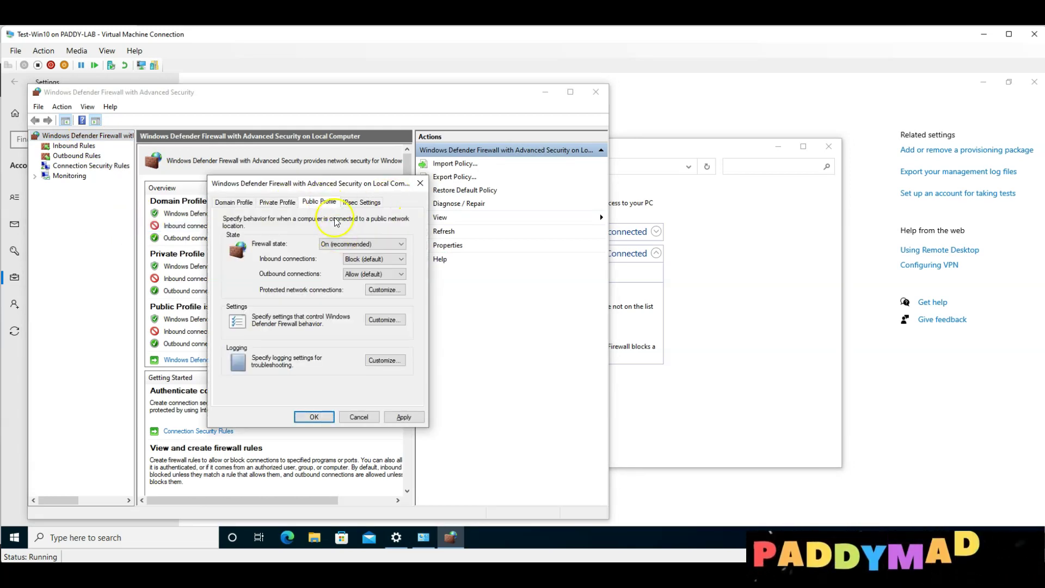
{"action": "left_click", "coordinate": [338, 244]}
{"action": "left_click", "coordinate": [343, 262]}
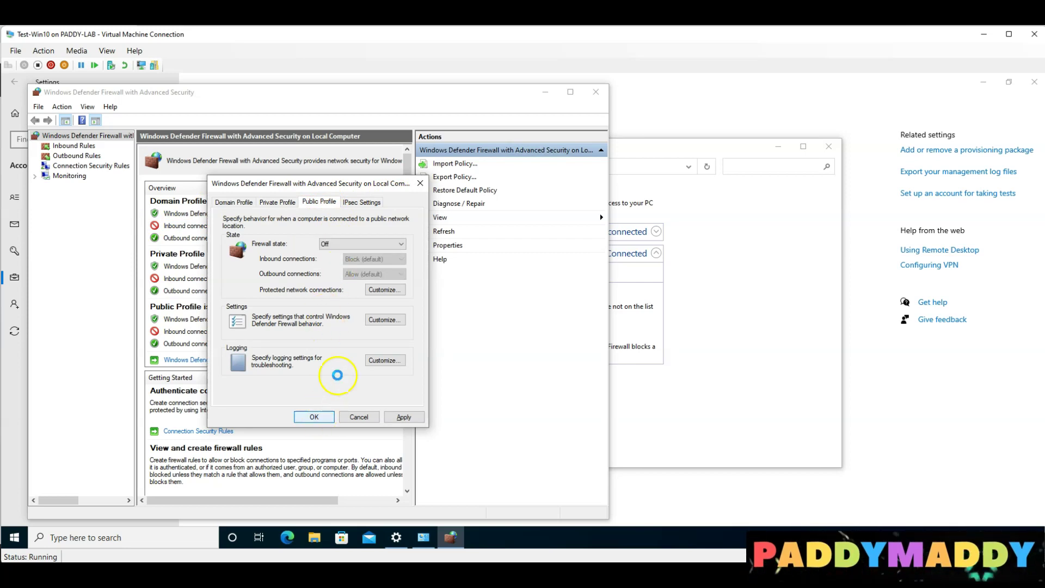
{"action": "left_click", "coordinate": [596, 91]}
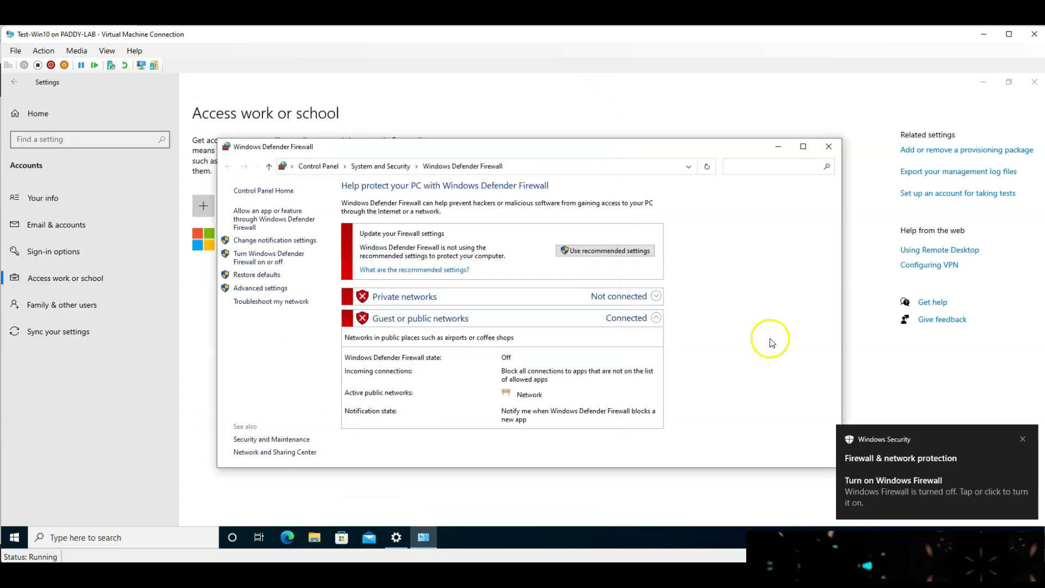
{"action": "left_click", "coordinate": [829, 147]}
Step: Sync the device from the work account's Info page and dismiss the firewall-off notification
{"action": "left_click", "coordinate": [276, 240]}
{"action": "left_click", "coordinate": [350, 284]}
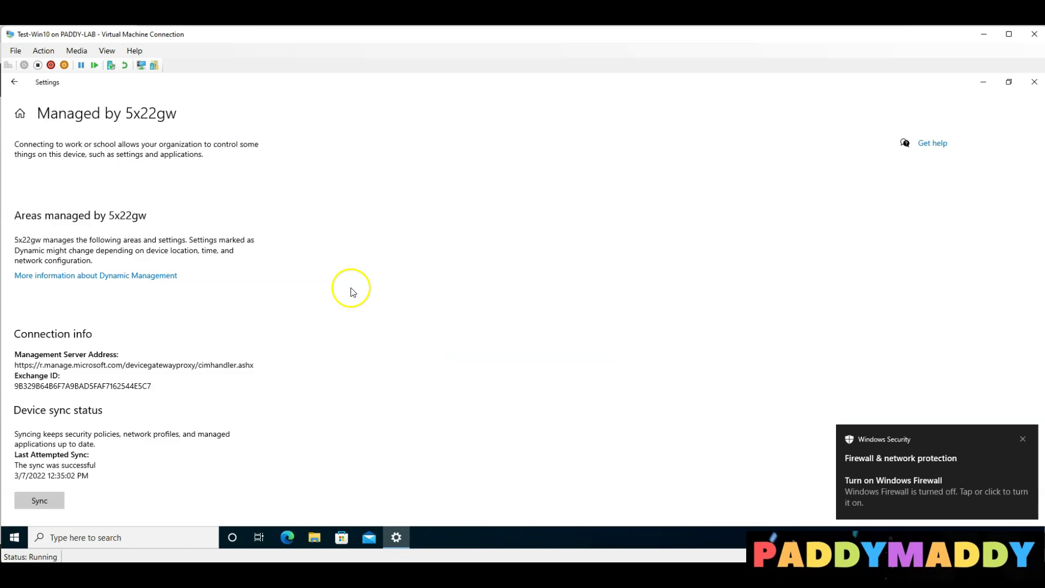
{"action": "scroll", "coordinate": [107, 422], "scroll_direction": "down", "scroll_amount": 1}
{"action": "scroll", "coordinate": [107, 422], "scroll_direction": "down", "scroll_amount": 1}
{"action": "left_click", "coordinate": [38, 404]}
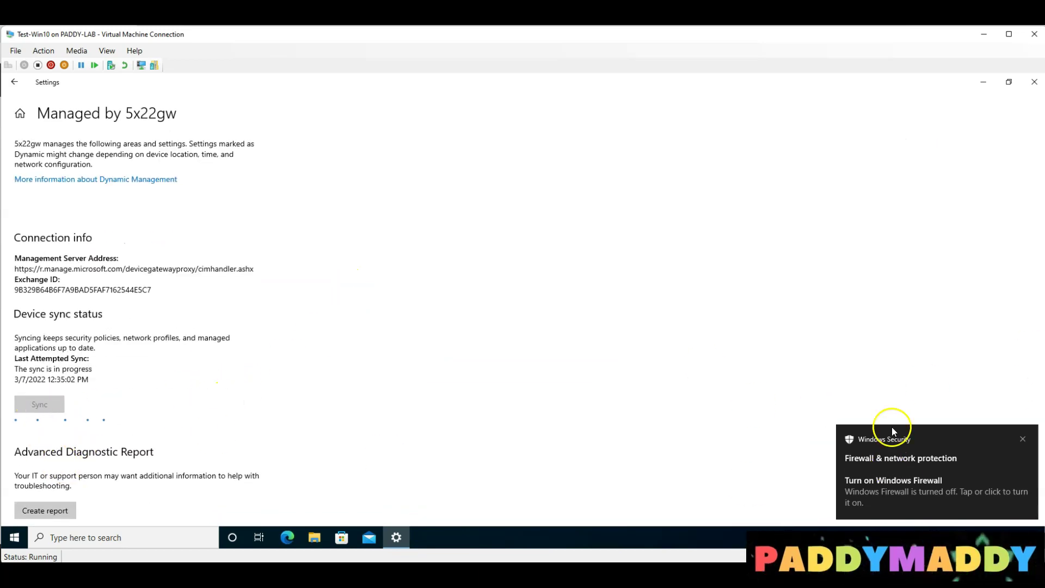
{"action": "left_click", "coordinate": [1024, 439]}
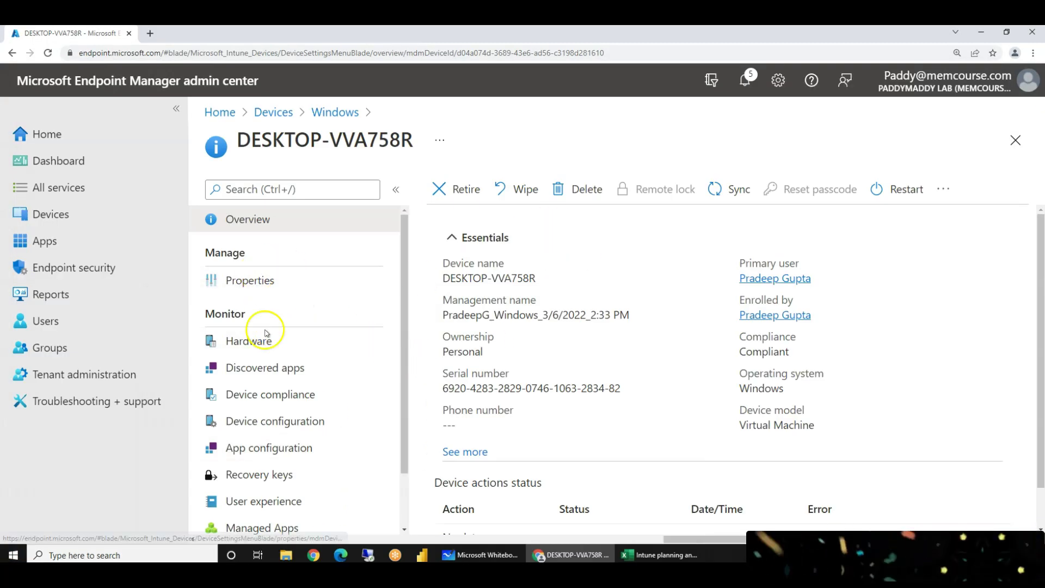
Step: Open DESKTOP-VVA758R's BYOD compliance policy results, which show Firewall Not Compliant
{"action": "left_click", "coordinate": [275, 401]}
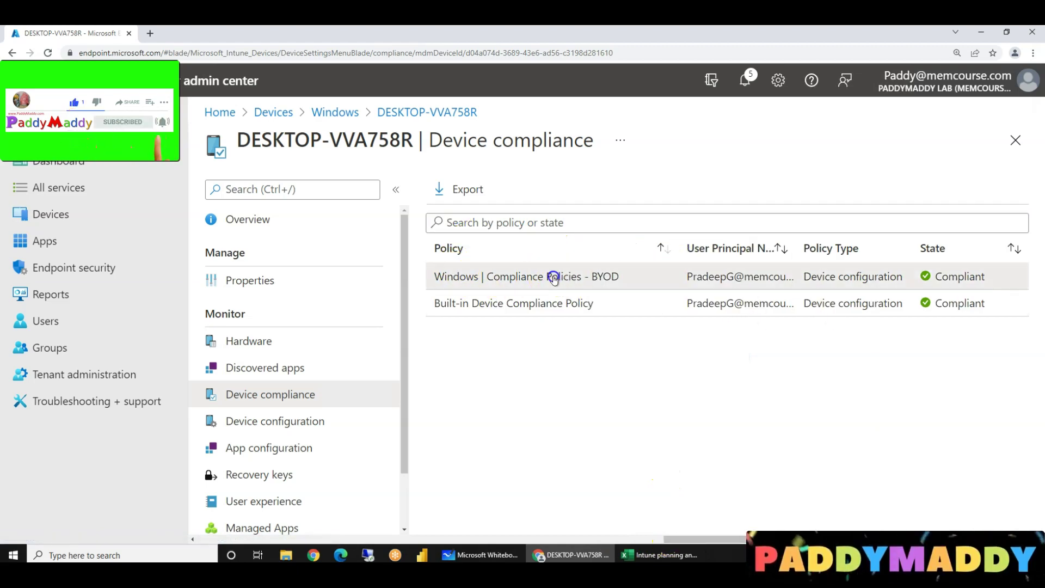
{"action": "left_click", "coordinate": [552, 276]}
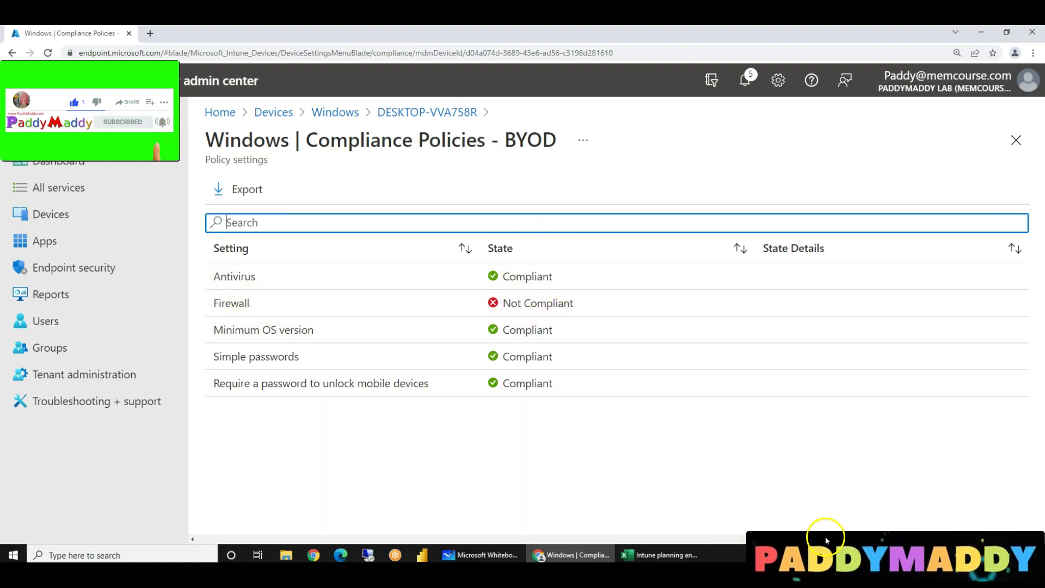
{"action": "left_click_drag", "start_coordinate": [828, 538], "coordinate": [548, 543]}
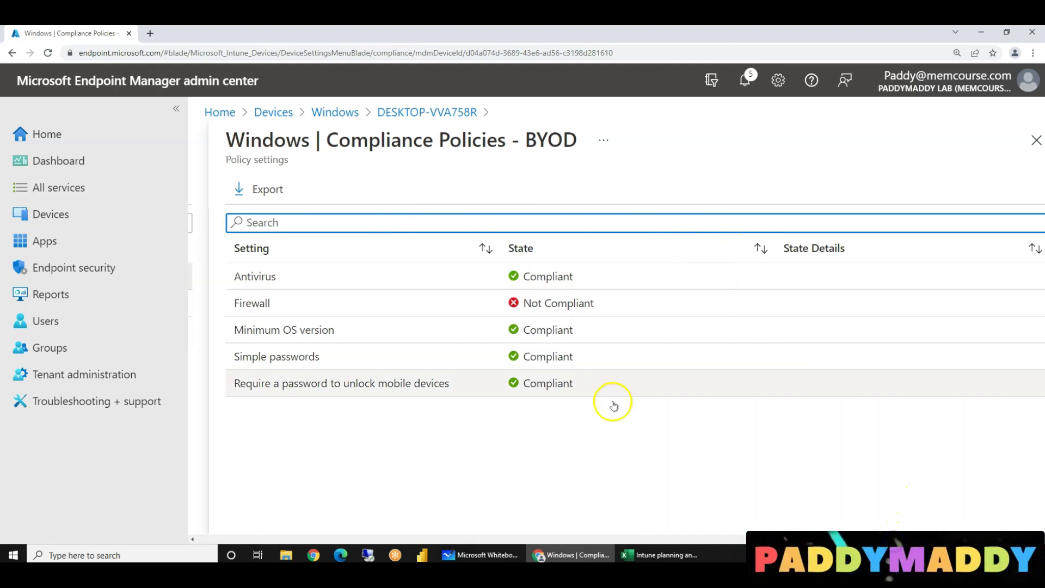
{"action": "left_click", "coordinate": [685, 541]}
{"action": "left_click_drag", "start_coordinate": [685, 542], "coordinate": [523, 538]}
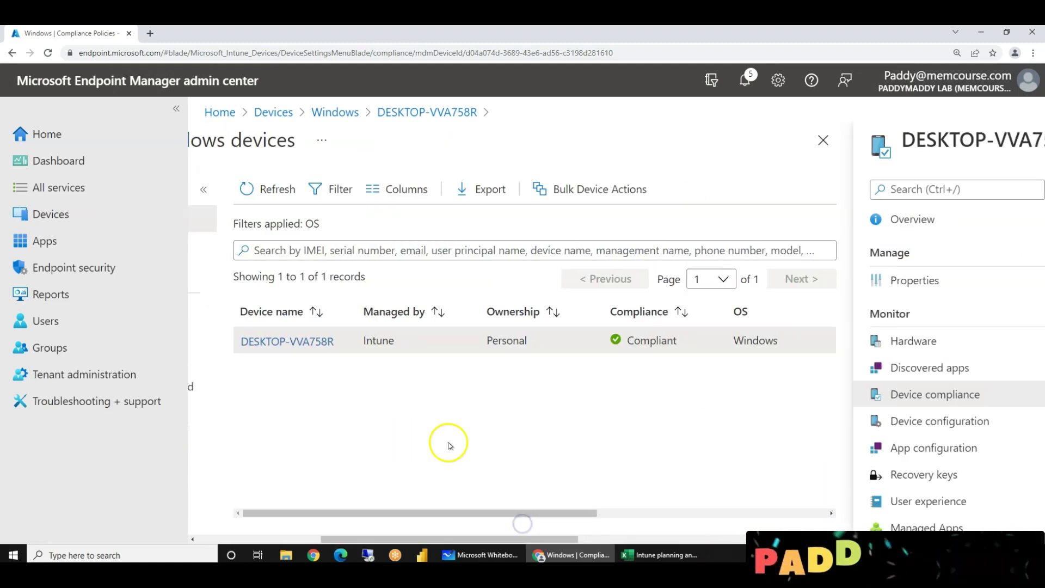
Step: Refresh the Windows devices list and open the Windows compliance policies list
{"action": "left_click", "coordinate": [278, 183]}
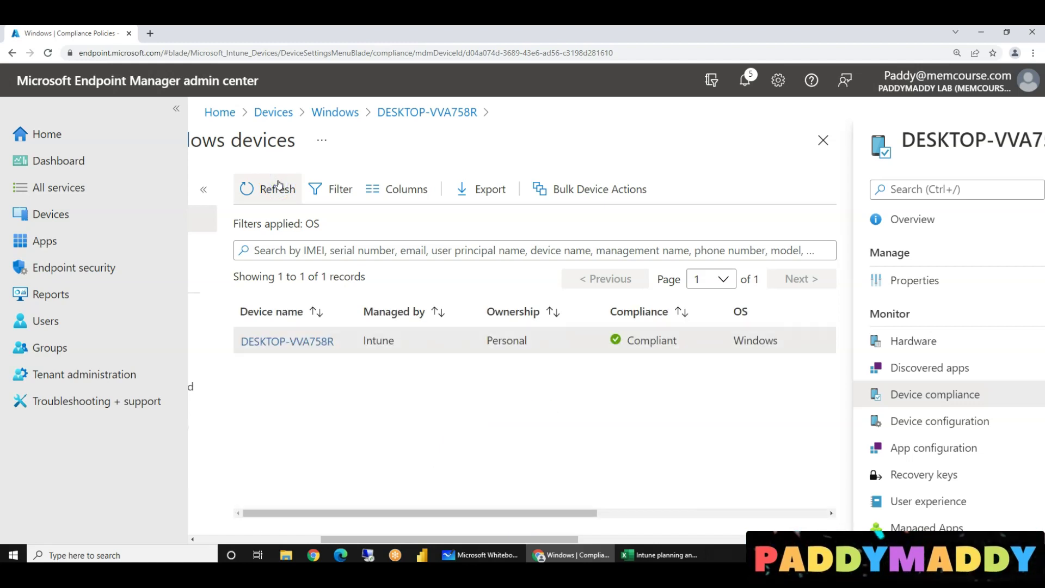
{"action": "left_click_drag", "start_coordinate": [434, 539], "coordinate": [649, 536]}
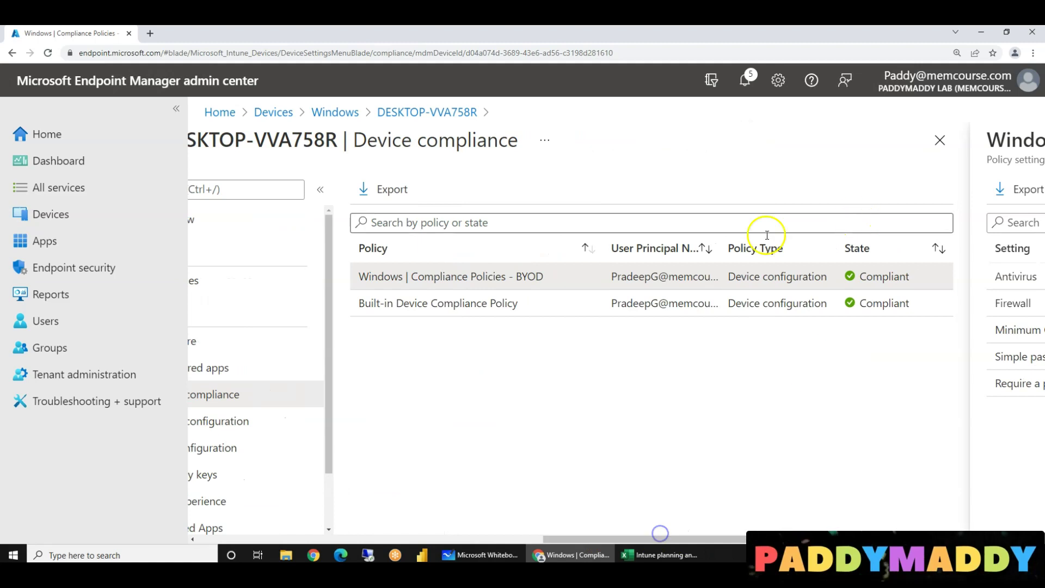
{"action": "left_click_drag", "start_coordinate": [735, 539], "coordinate": [434, 536]}
{"action": "left_click", "coordinate": [344, 308]}
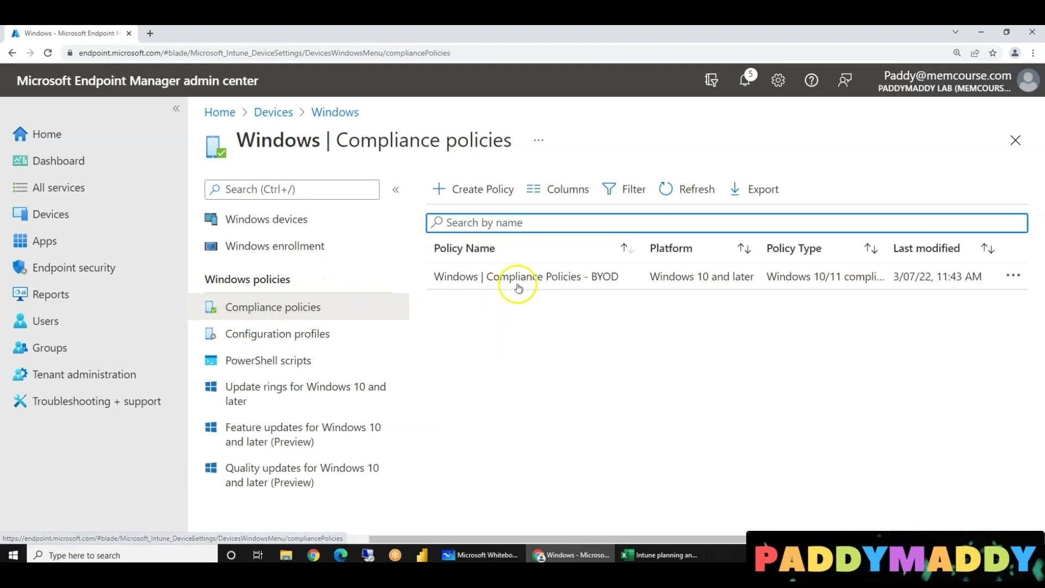
{"action": "left_click", "coordinate": [527, 276]}
{"action": "left_click", "coordinate": [244, 277]}
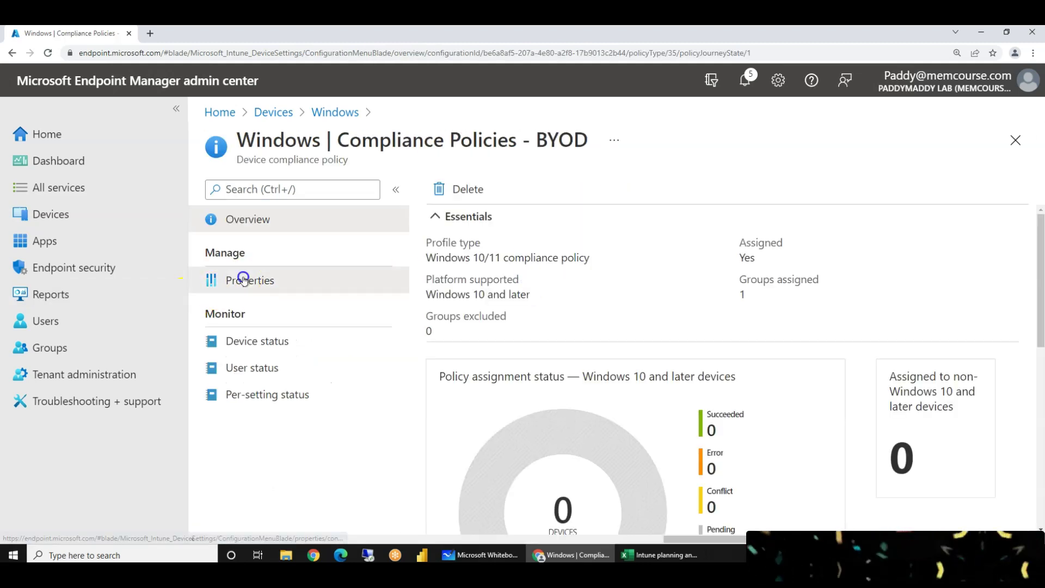
{"action": "scroll", "coordinate": [654, 456], "scroll_direction": "down", "scroll_amount": 4}
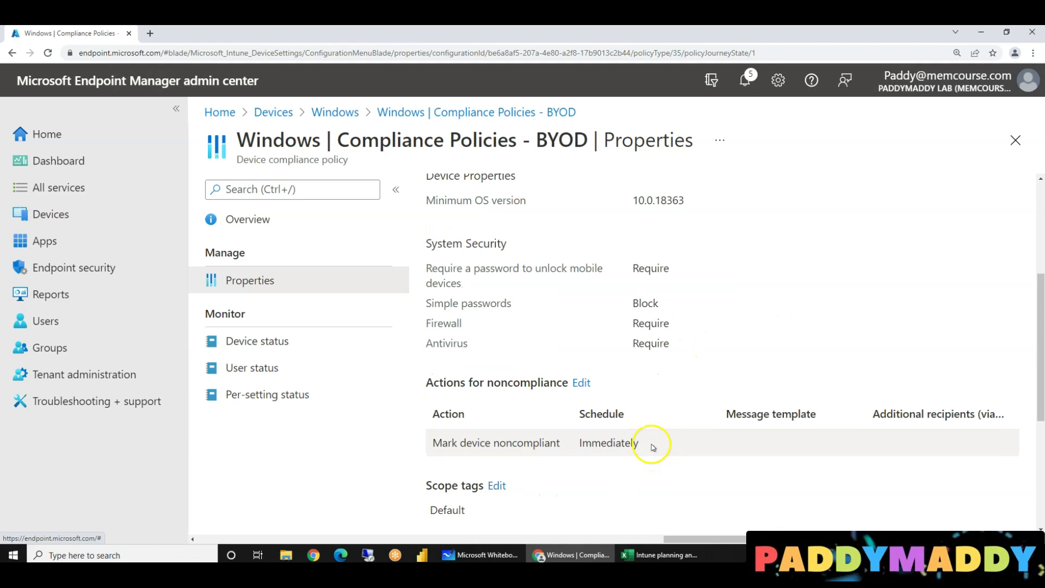
{"action": "left_click_drag", "start_coordinate": [442, 442], "coordinate": [644, 442]}
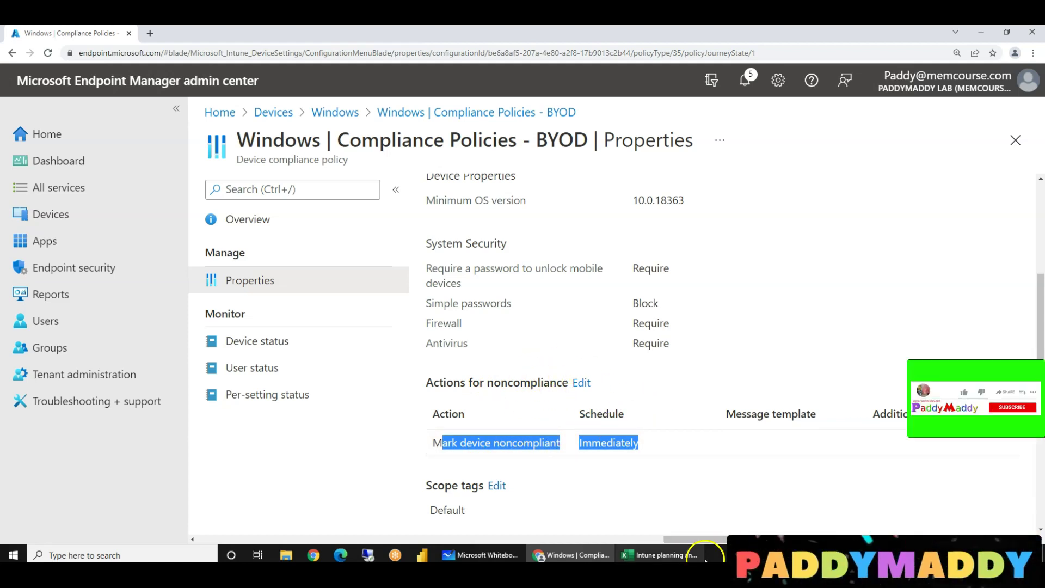
{"action": "left_click_drag", "start_coordinate": [733, 538], "coordinate": [313, 539]}
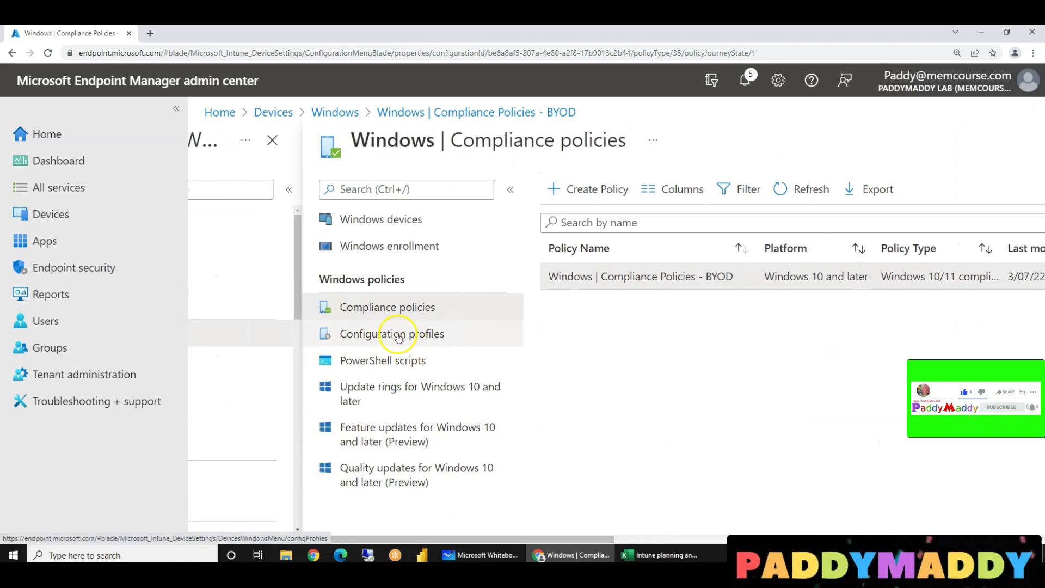